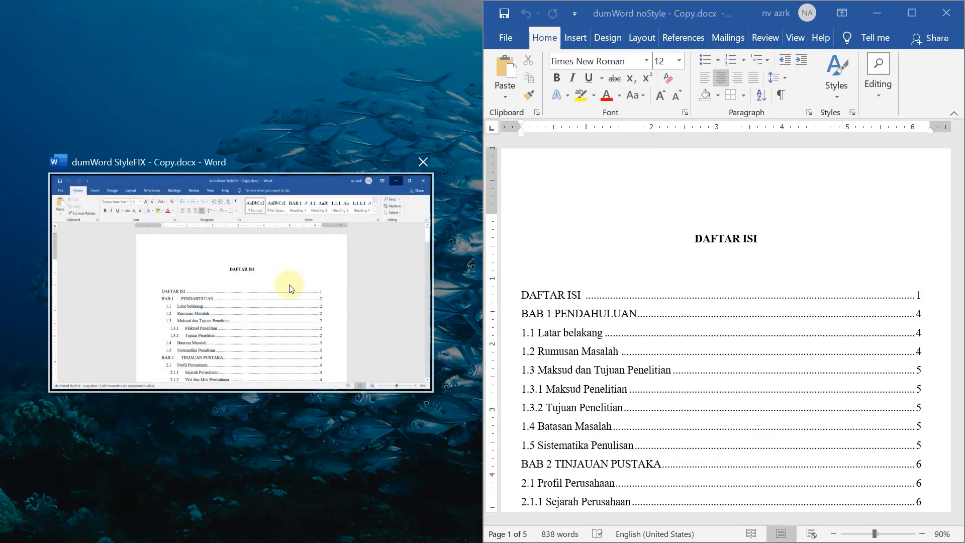
- Place the dumWord StyleFIX copy beside the dumWord noStyle copy, and maximize the noStyle document
left_click(289, 284)
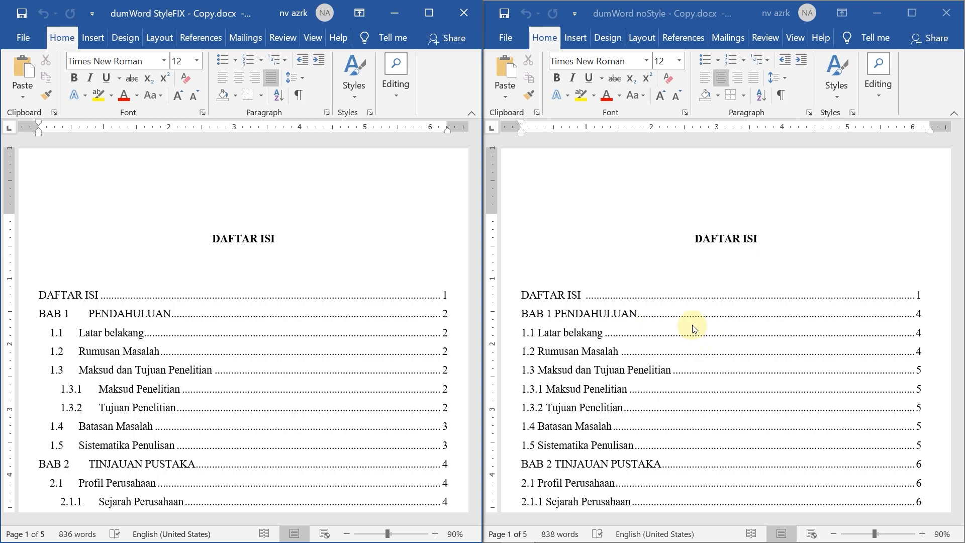
left_click(914, 16)
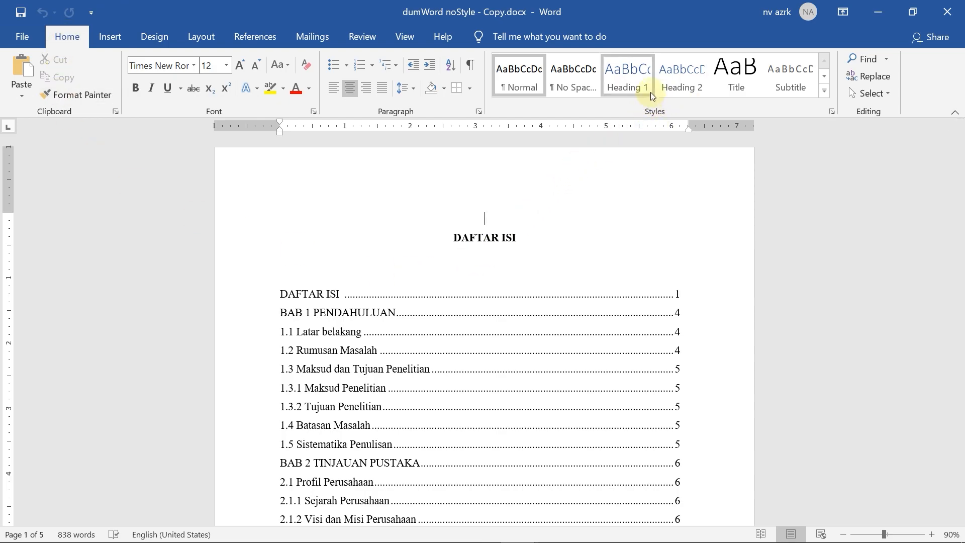
left_click(631, 90)
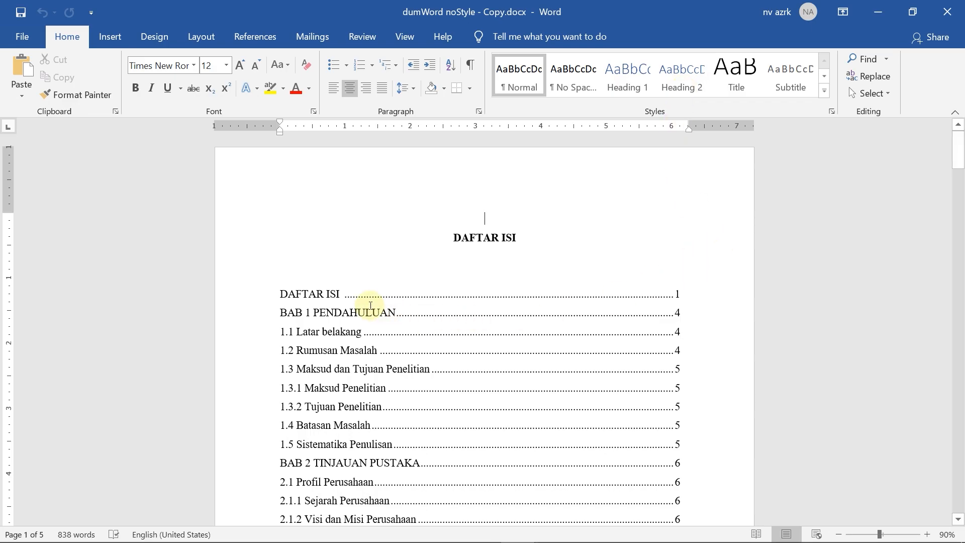
- Delete the manually written "BAB 1" line above the PENDAHULUAN title on page 2
left_click_drag(961, 157, 960, 230)
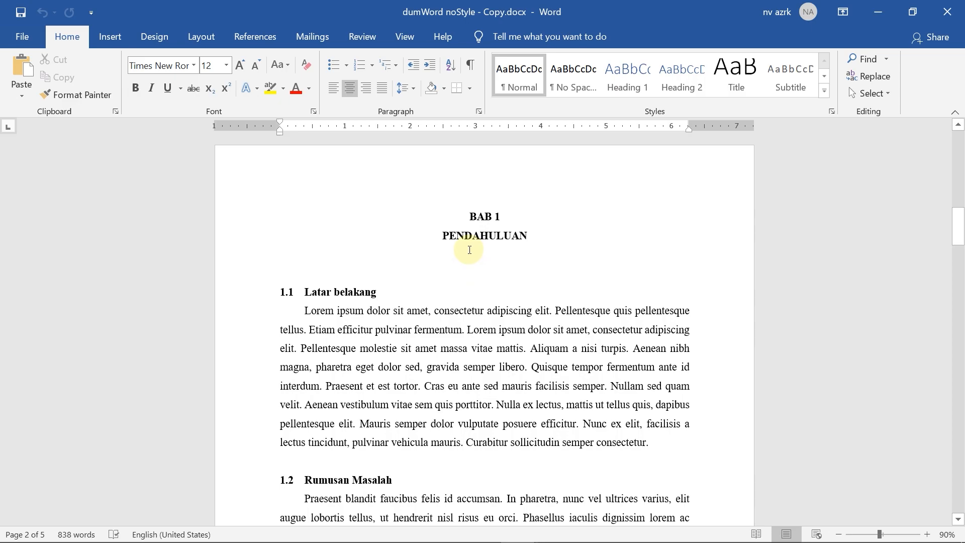
left_click(445, 235)
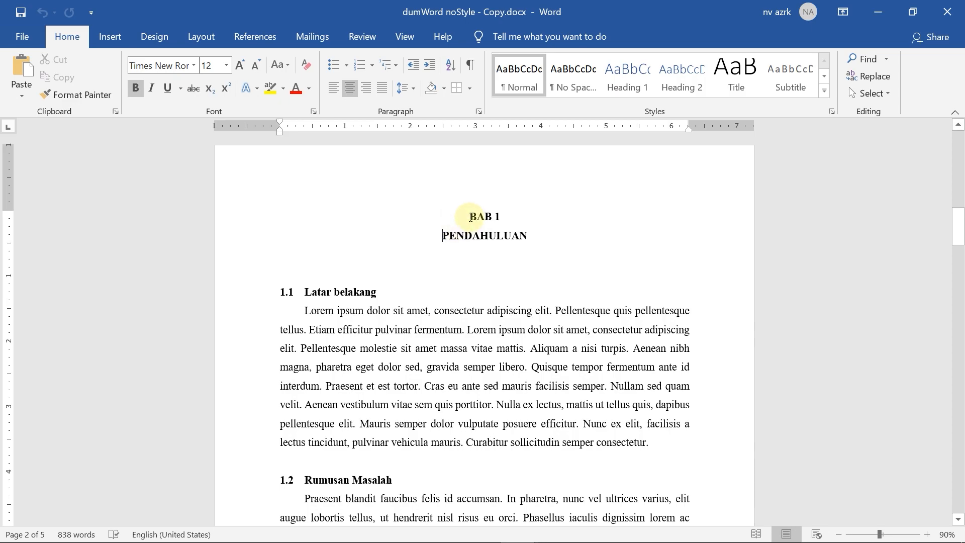
left_click_drag(465, 216, 518, 215)
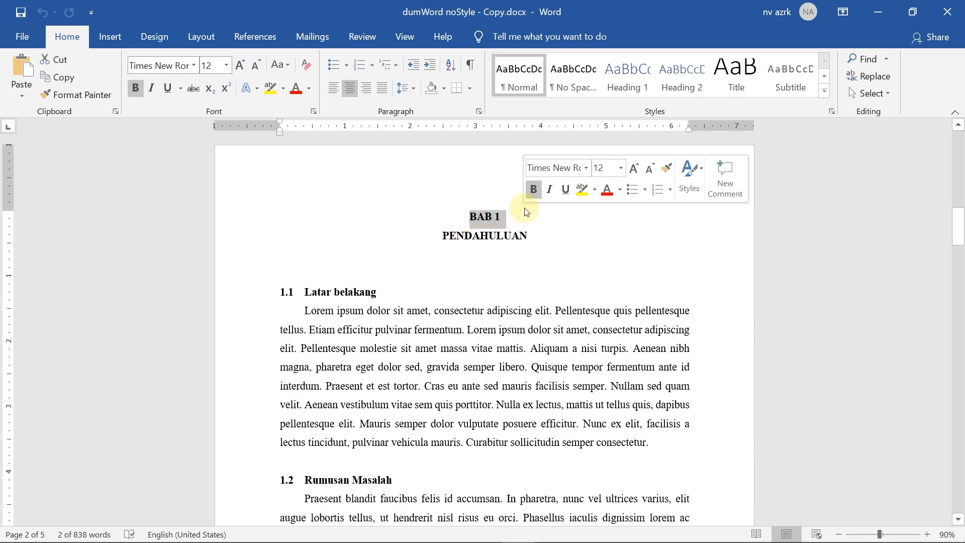
key("Delete")
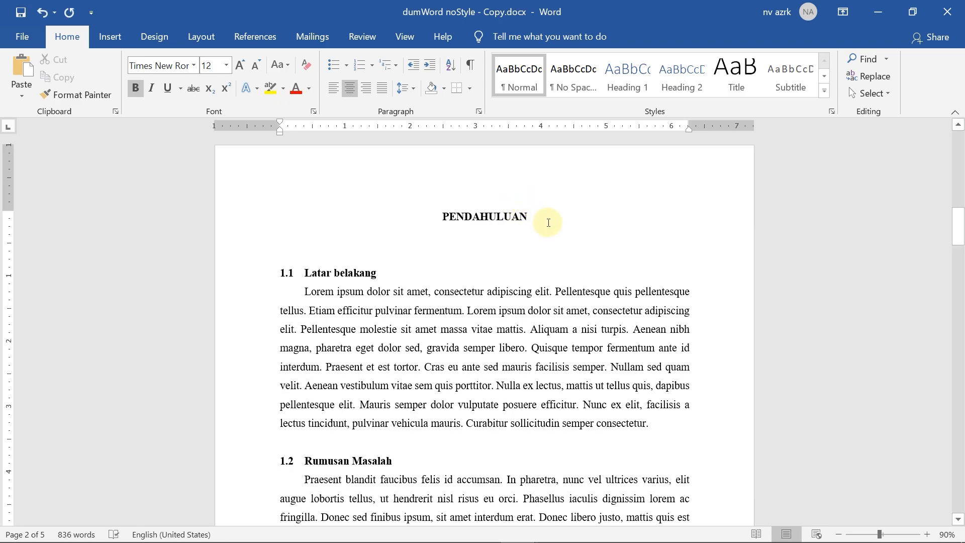
- Apply the Heading 1 style to the PENDAHULUAN chapter title
left_click(481, 217)
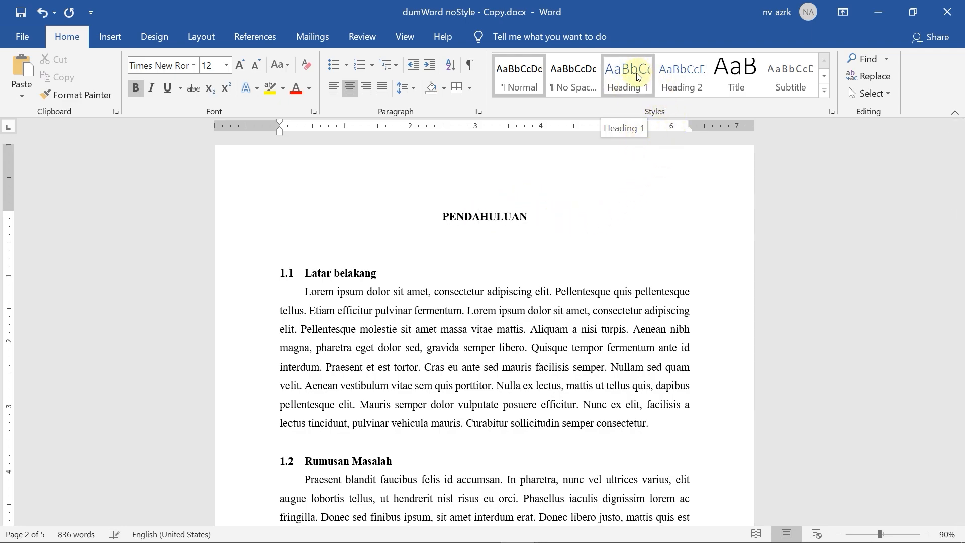
left_click_drag(439, 217, 529, 217)
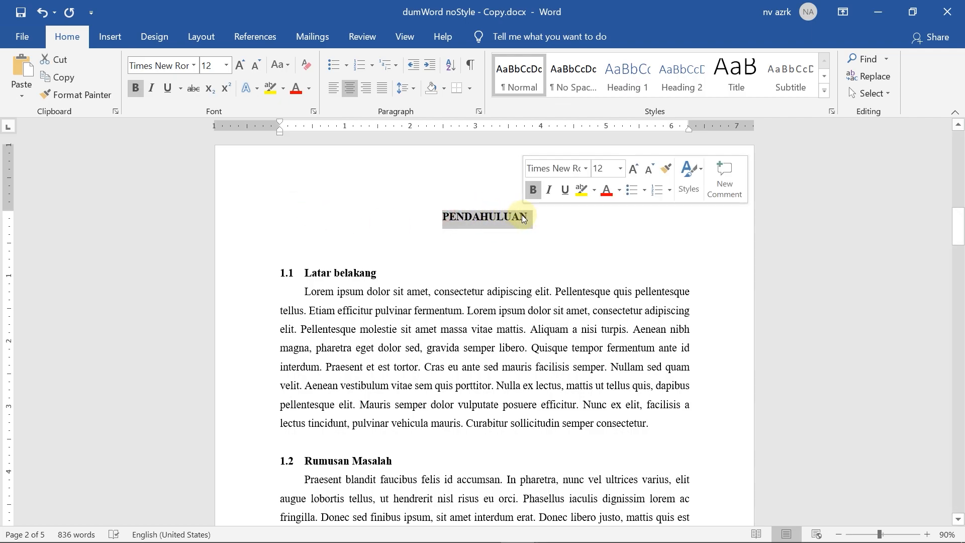
left_click(482, 218)
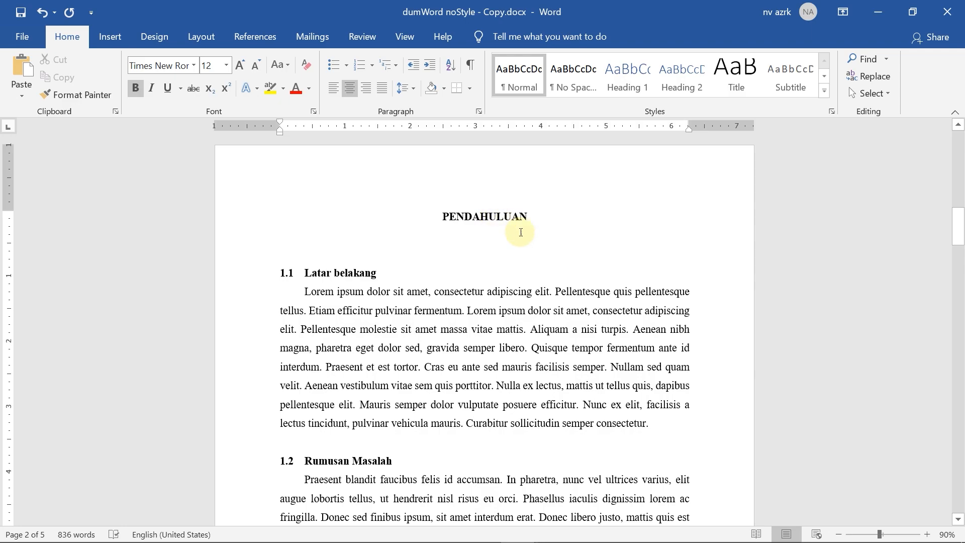
left_click(628, 88)
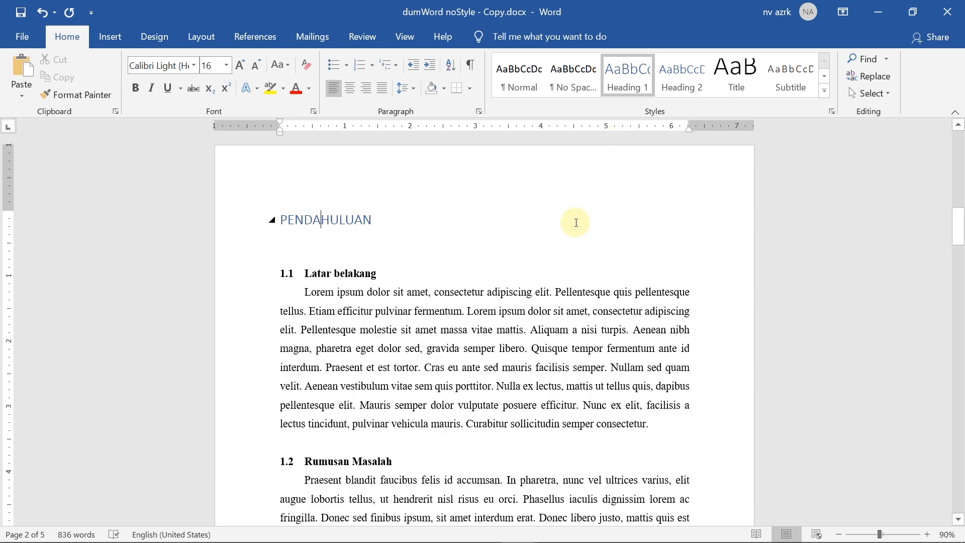
- Modify the Heading 1 style to Times New Roman, 12 pt, bold, automatic font color and centered alignment
right_click(623, 70)
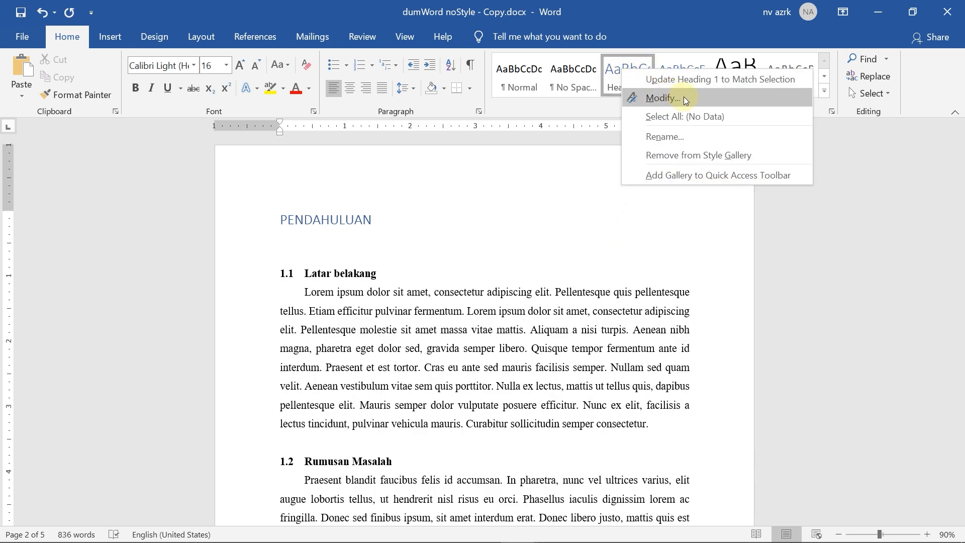
left_click(684, 97)
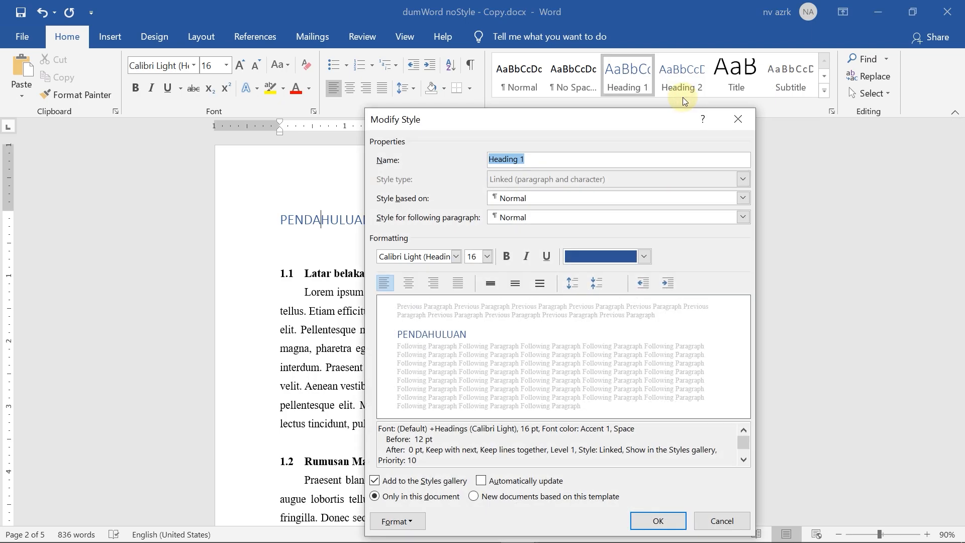
left_click_drag(592, 120, 553, 85)
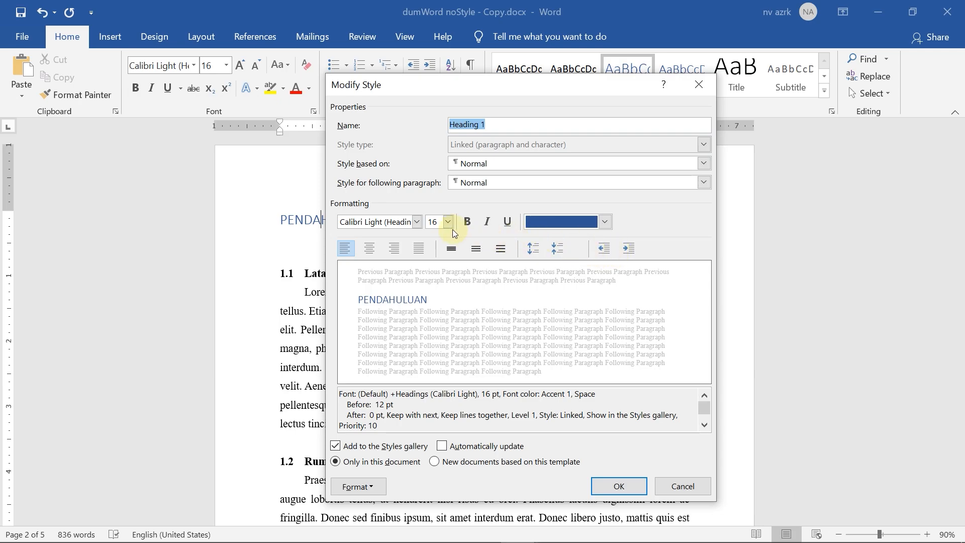
left_click(417, 222)
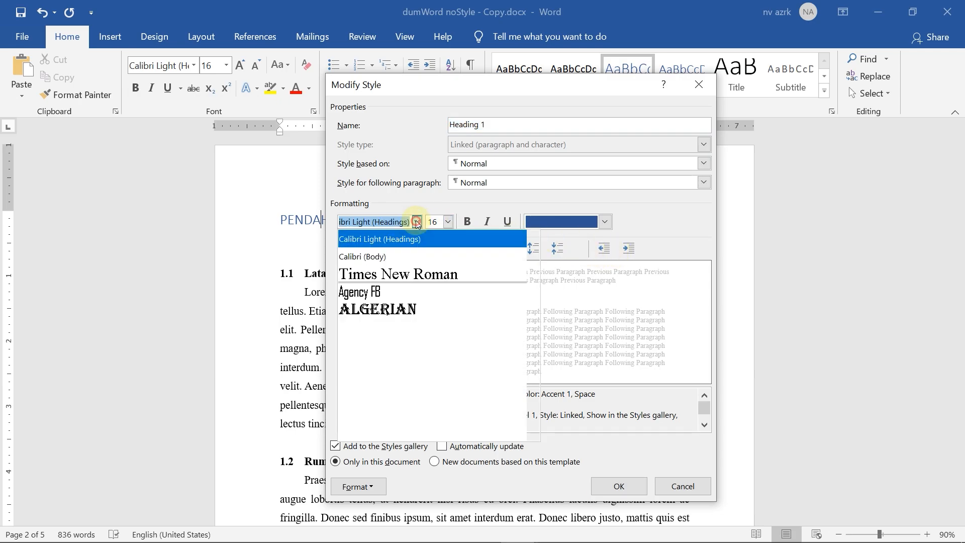
left_click(407, 274)
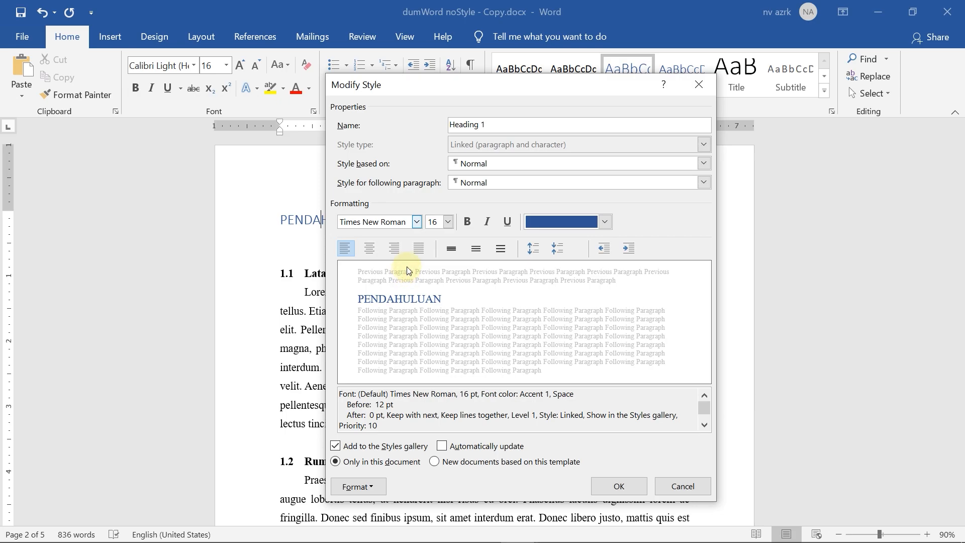
left_click(450, 221)
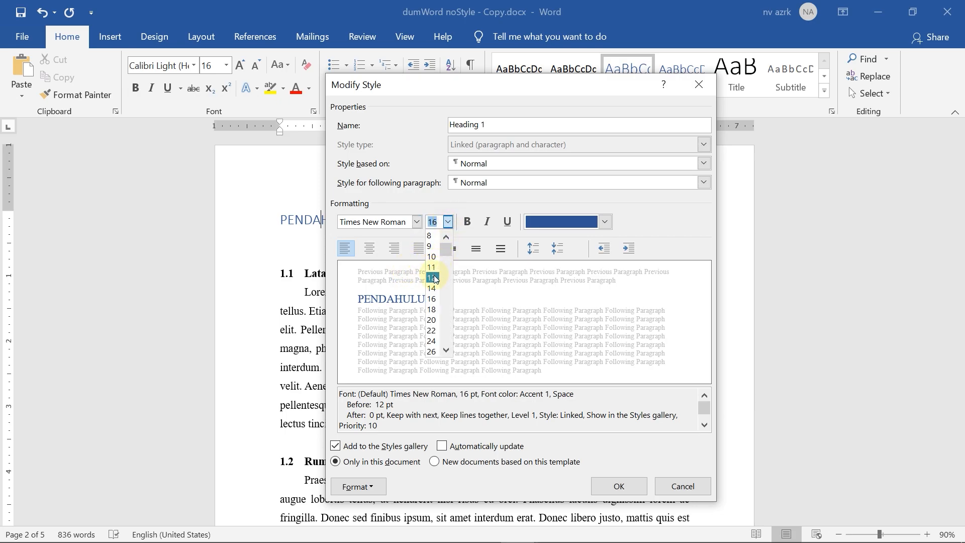
left_click(435, 278)
left_click(469, 222)
left_click(556, 222)
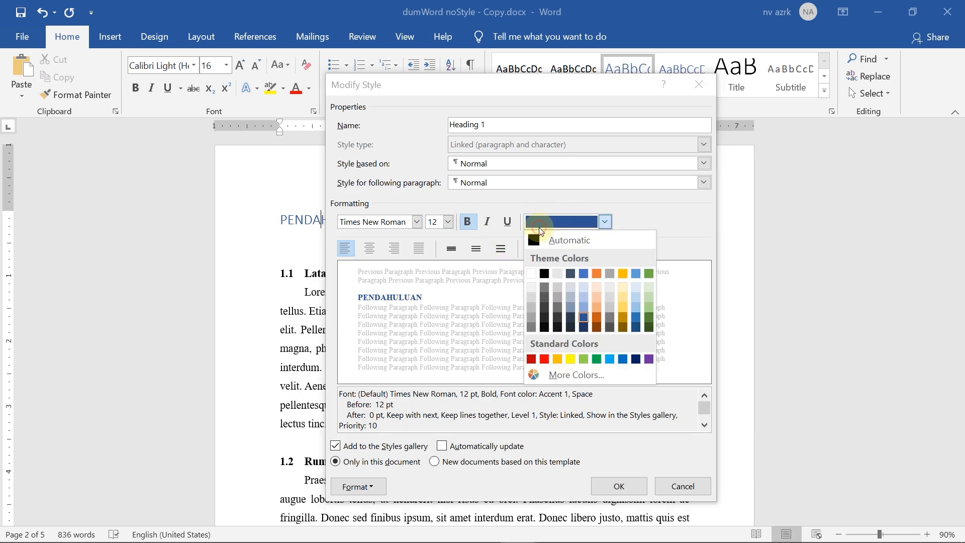
left_click(571, 241)
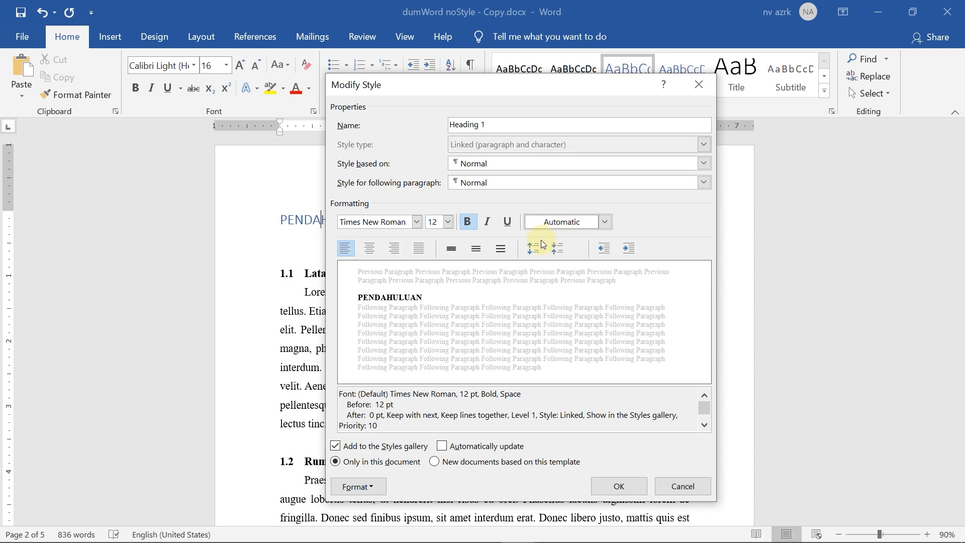
left_click(369, 249)
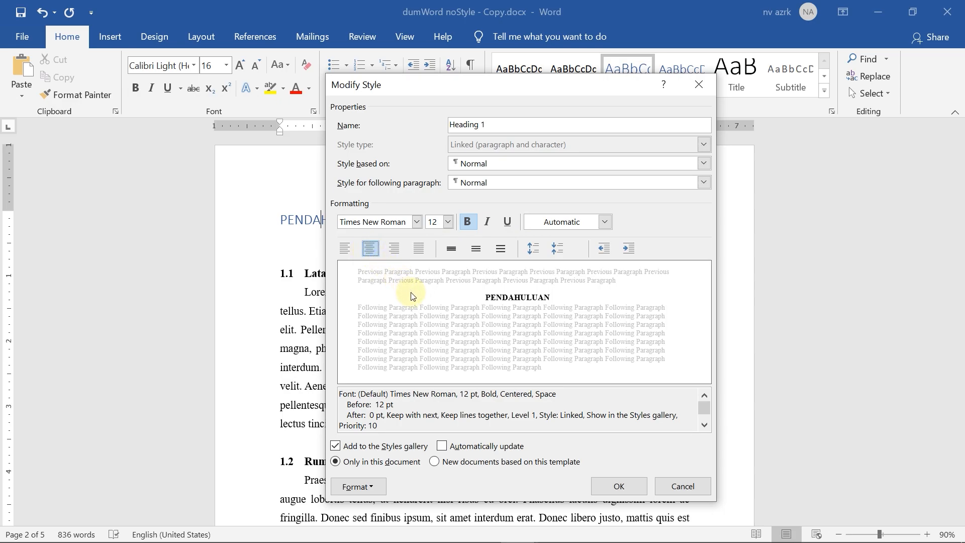
- Set the Heading 1 style's paragraph spacing to 0 pt before with 1.5 line spacing, and save the style changes
left_click(370, 488)
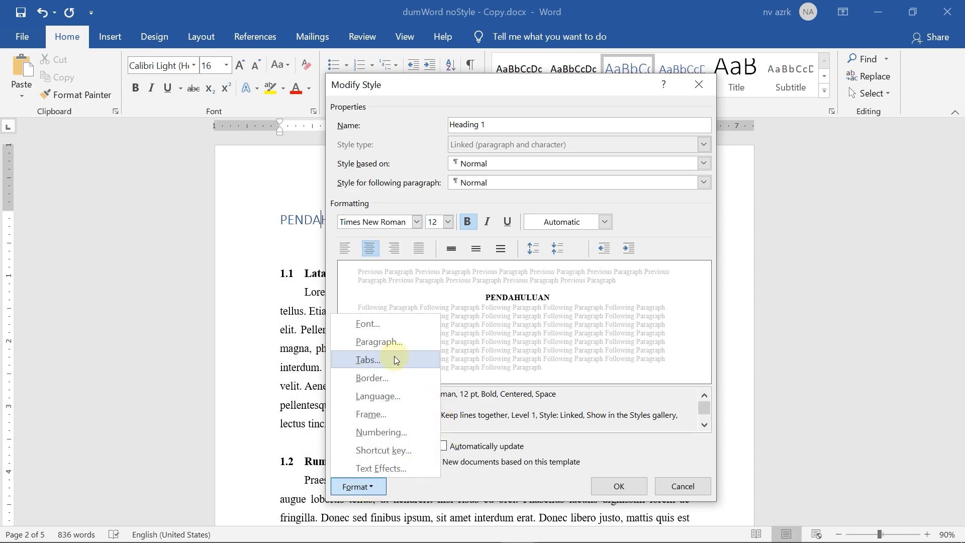
left_click(393, 342)
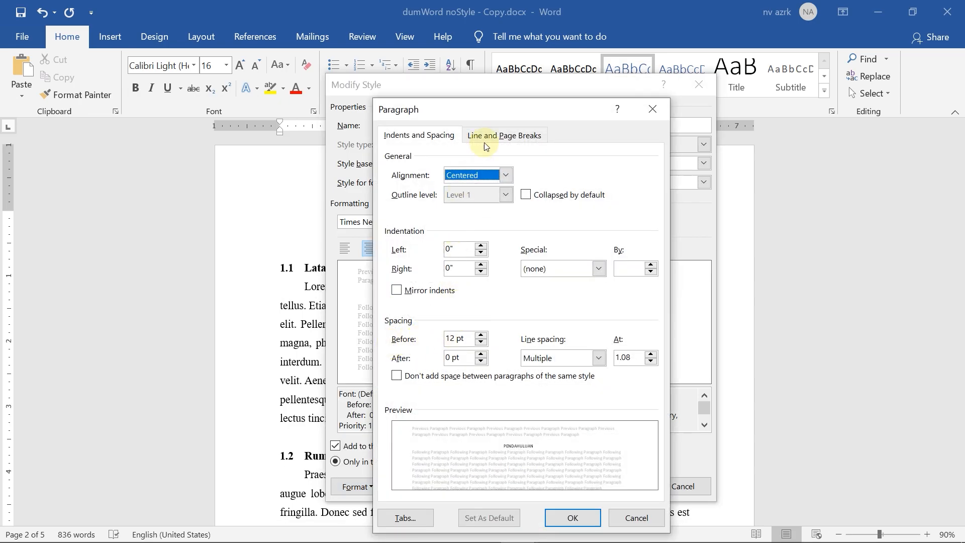
left_click_drag(508, 109, 504, 64)
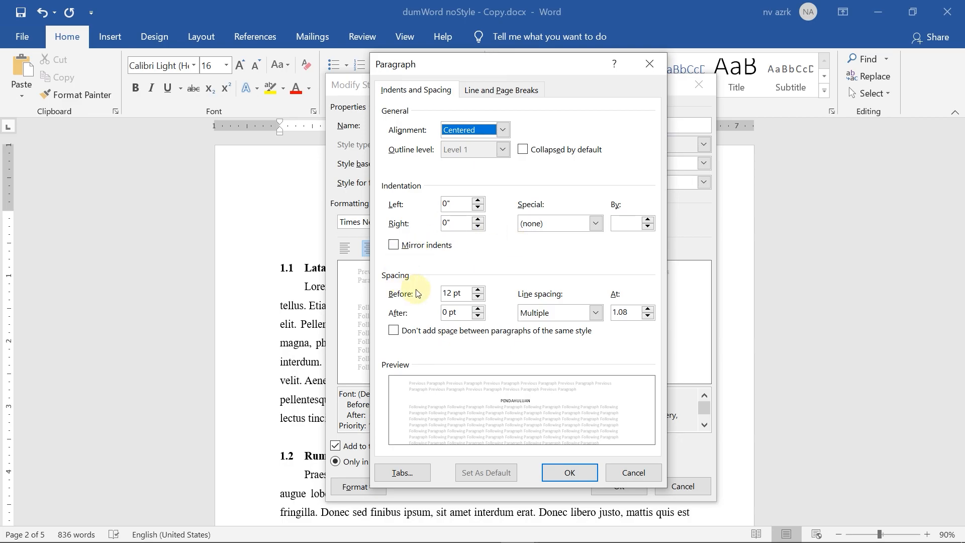
left_click(478, 298)
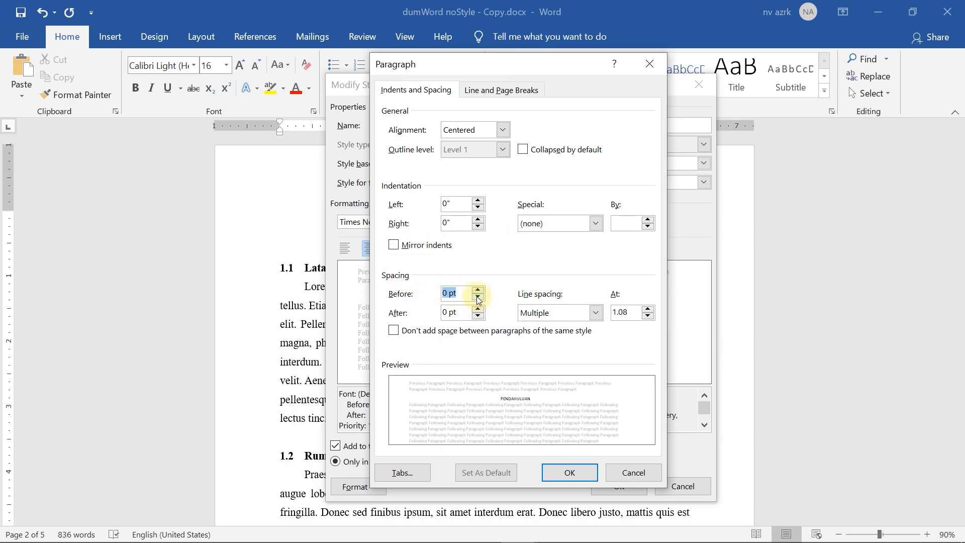
left_click(556, 312)
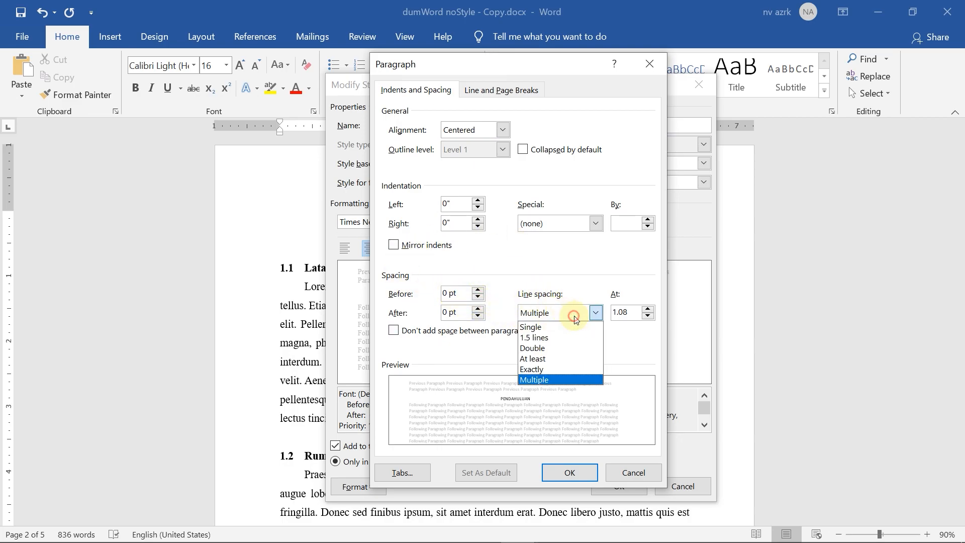
left_click(542, 340)
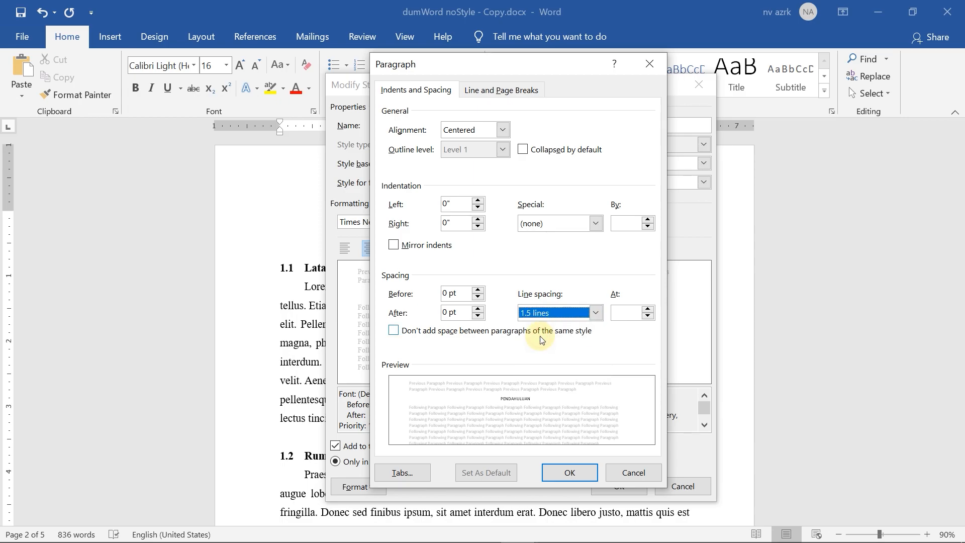
left_click(576, 471)
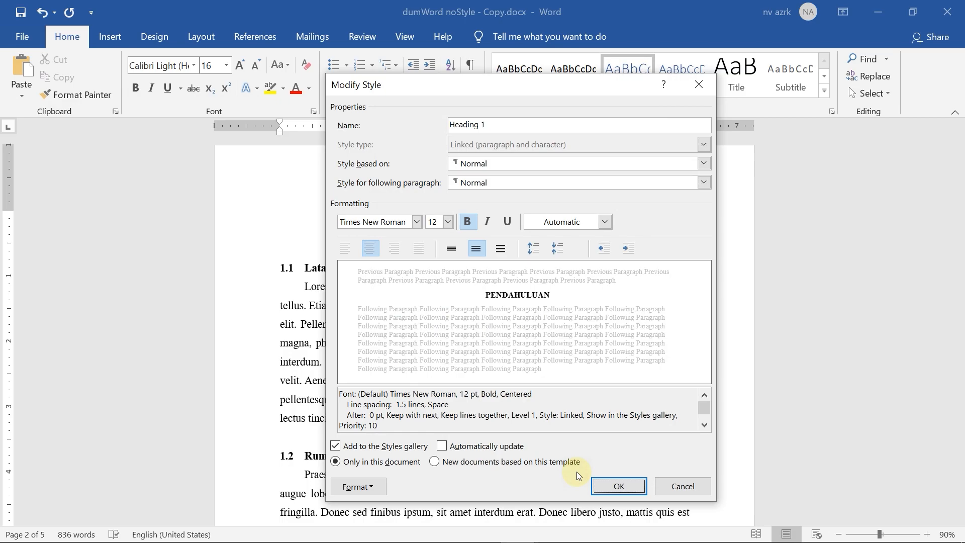
left_click(627, 484)
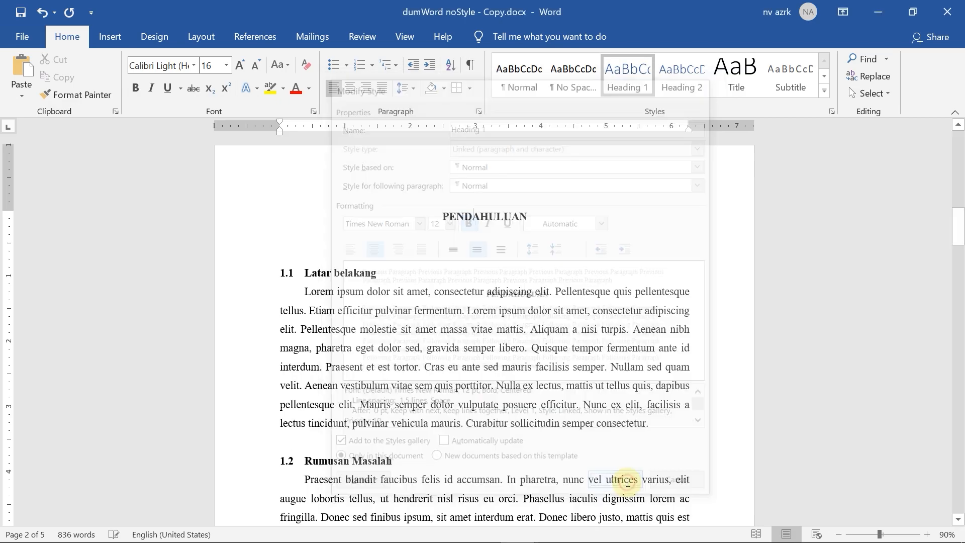
- Apply the multilevel list "1 Heading 1, 1.1 Heading 2, 1.1.1 Heading 3" to the PENDAHULUAN title
left_click(480, 216)
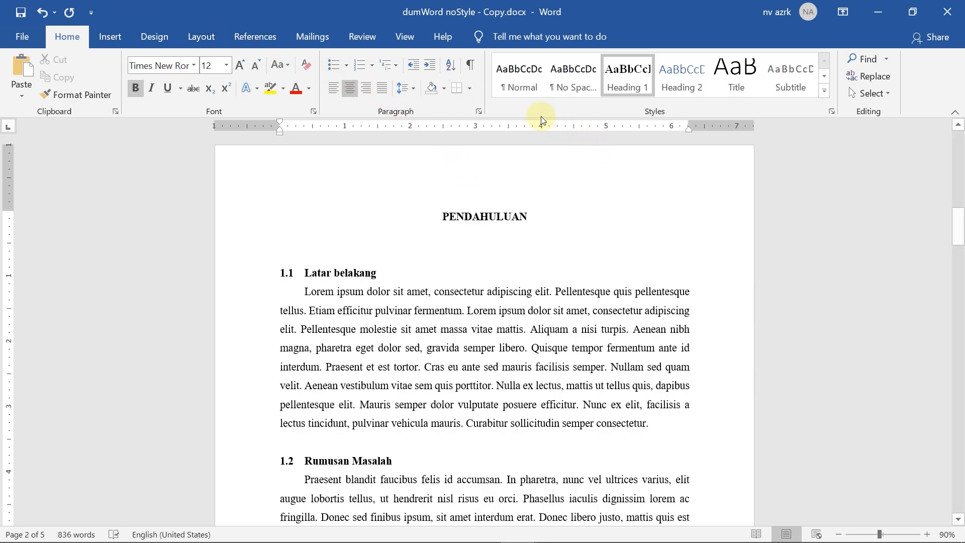
left_click(397, 66)
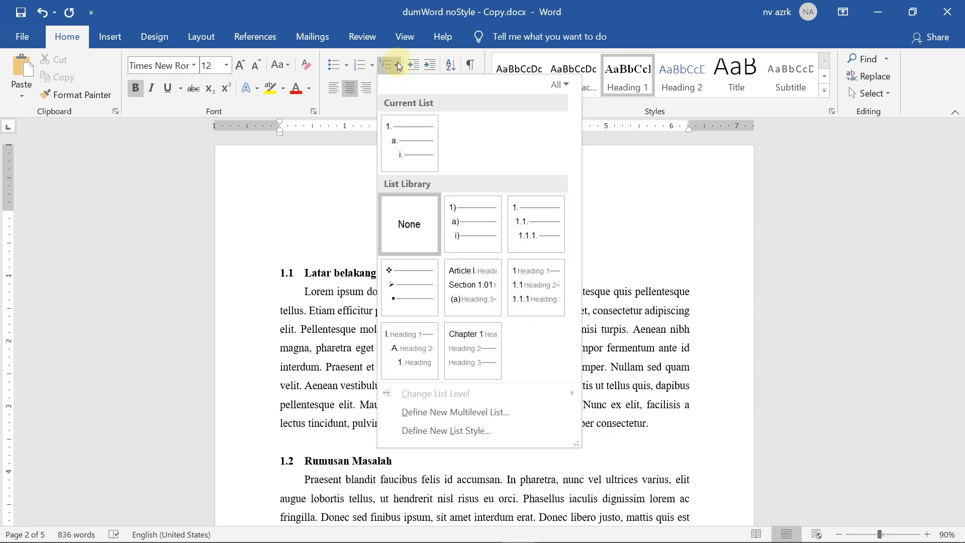
left_click(341, 151)
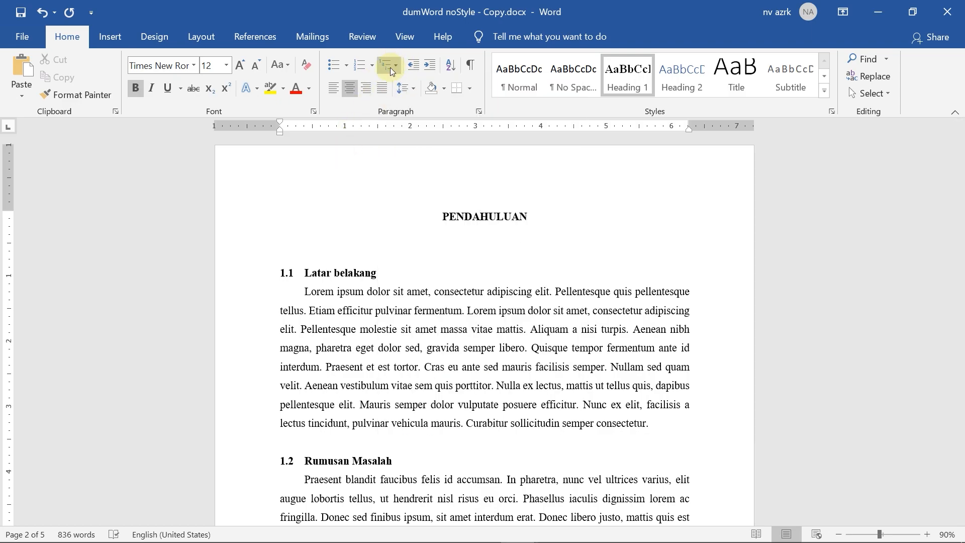
left_click(394, 67)
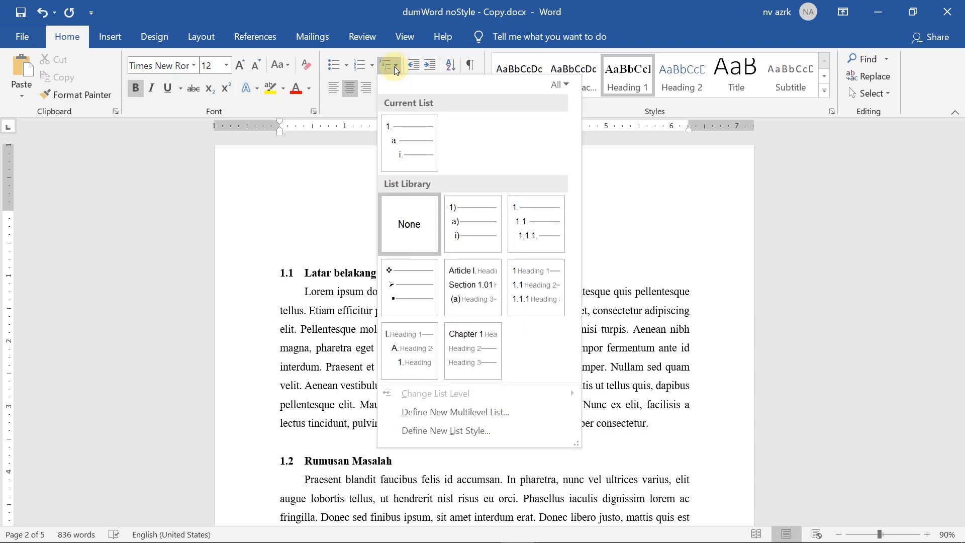
mouse_move(545, 304)
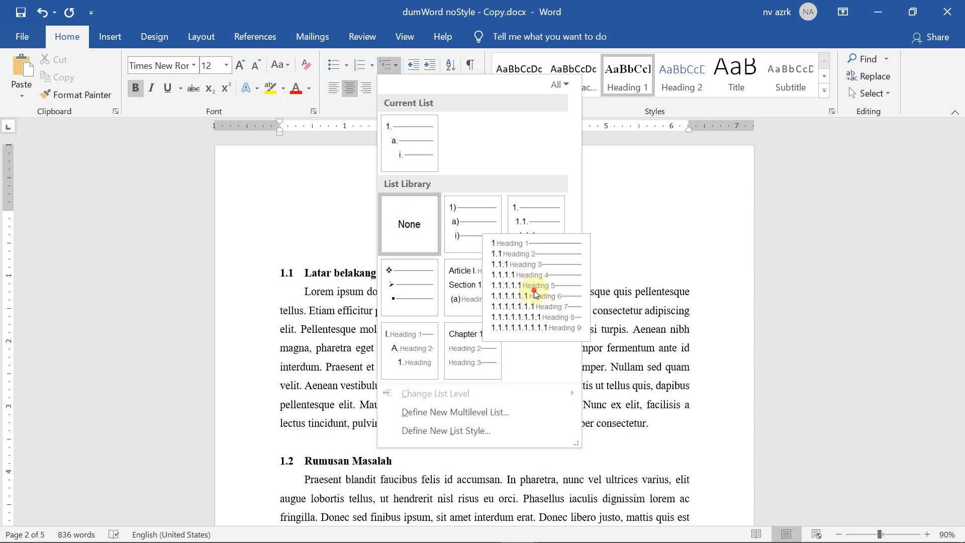
left_click(536, 294)
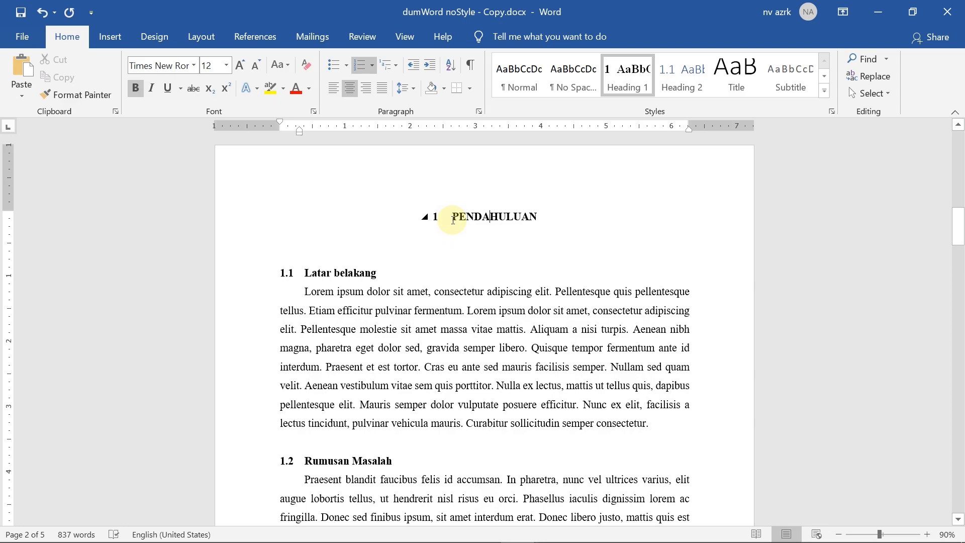
- Define a new multilevel list whose level 1 number format reads "BAB 1", keeping the automatic number after the prefix
left_click(396, 66)
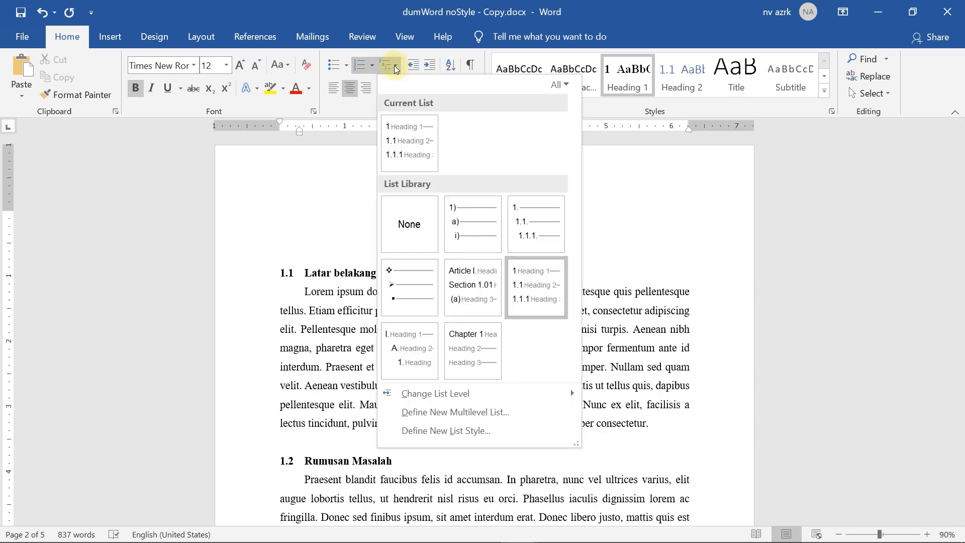
left_click(485, 413)
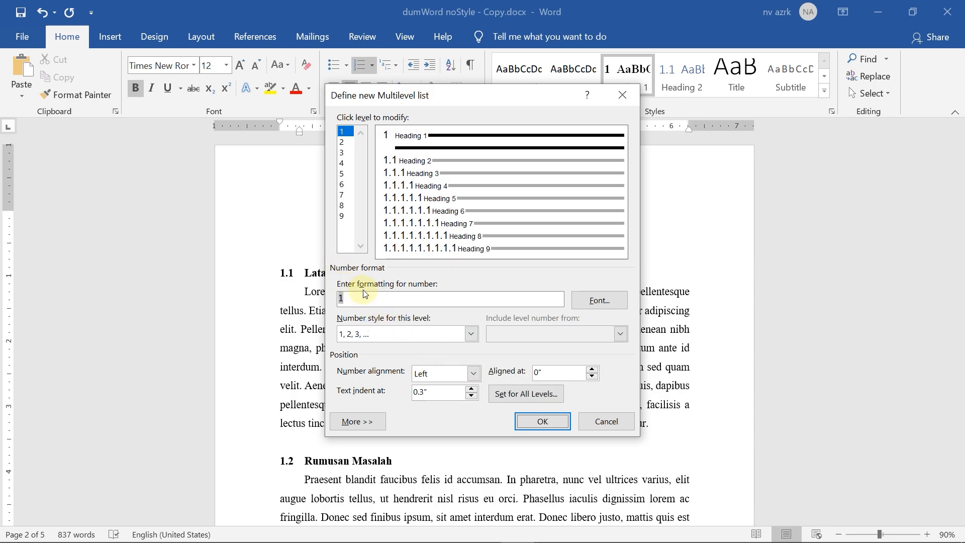
left_click(340, 297)
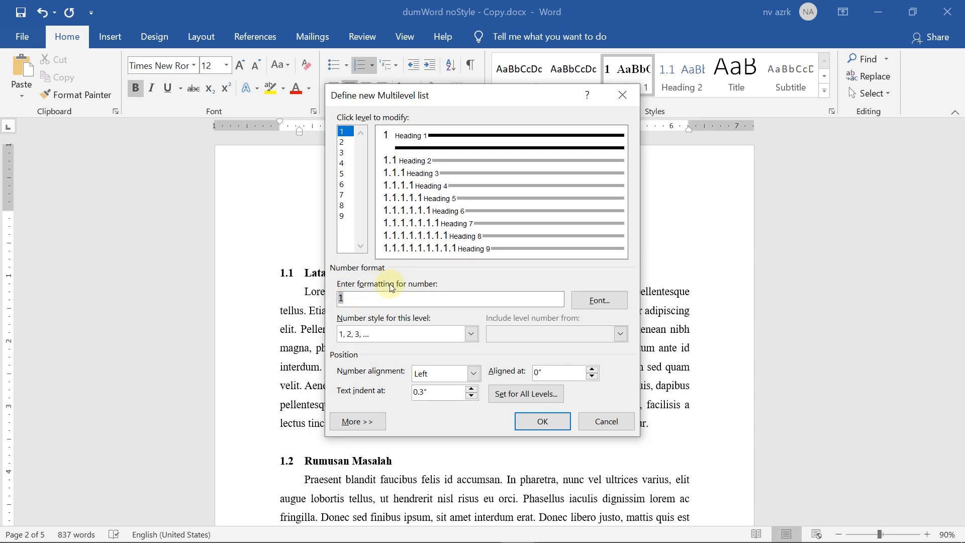
type("BAB")
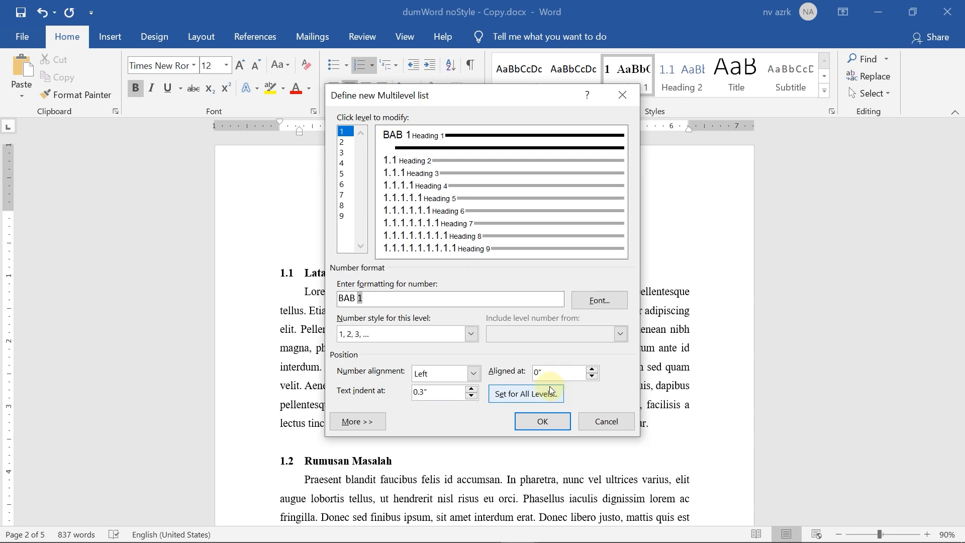
- Set the level 1 number alignment to Centered, aligned at 0.25" with a text indent of 0, and apply the list definition
left_click(473, 373)
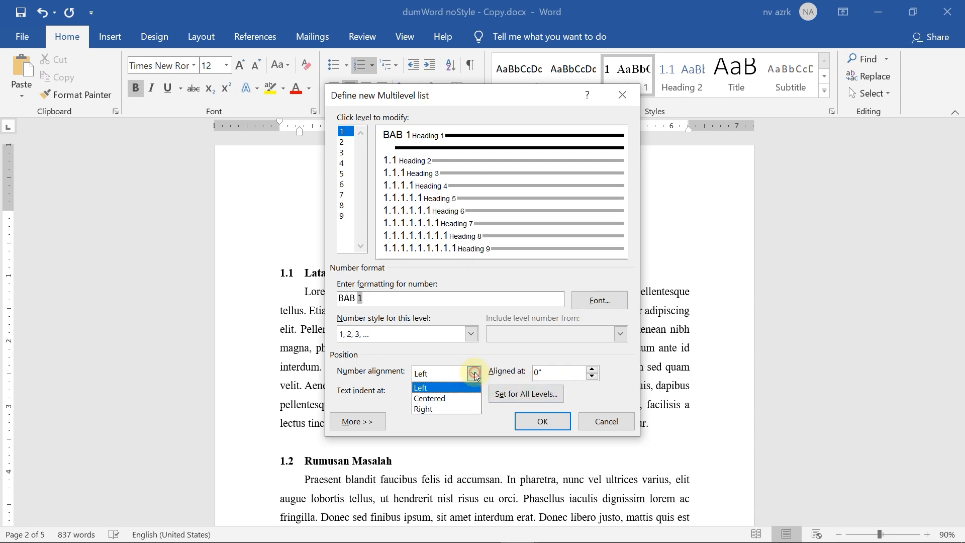
left_click(444, 398)
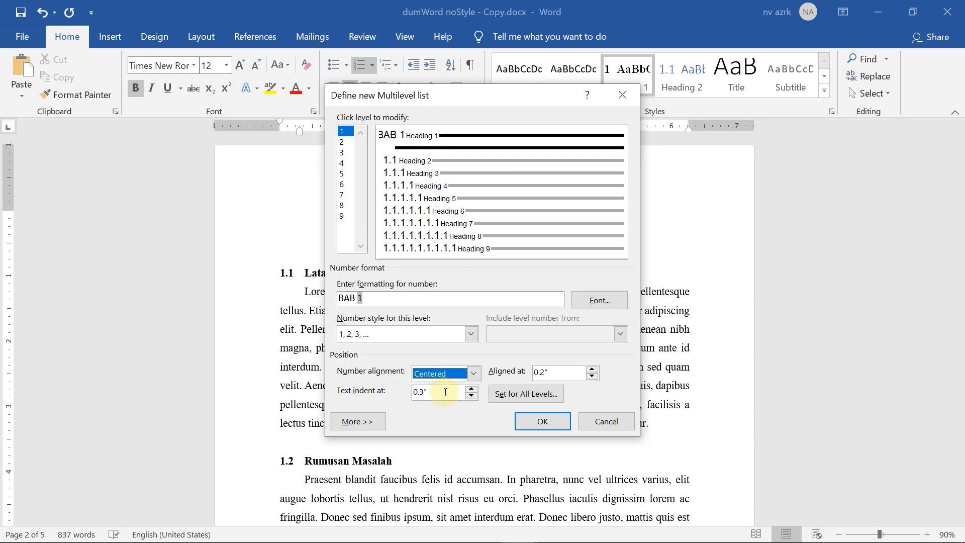
left_click(592, 370)
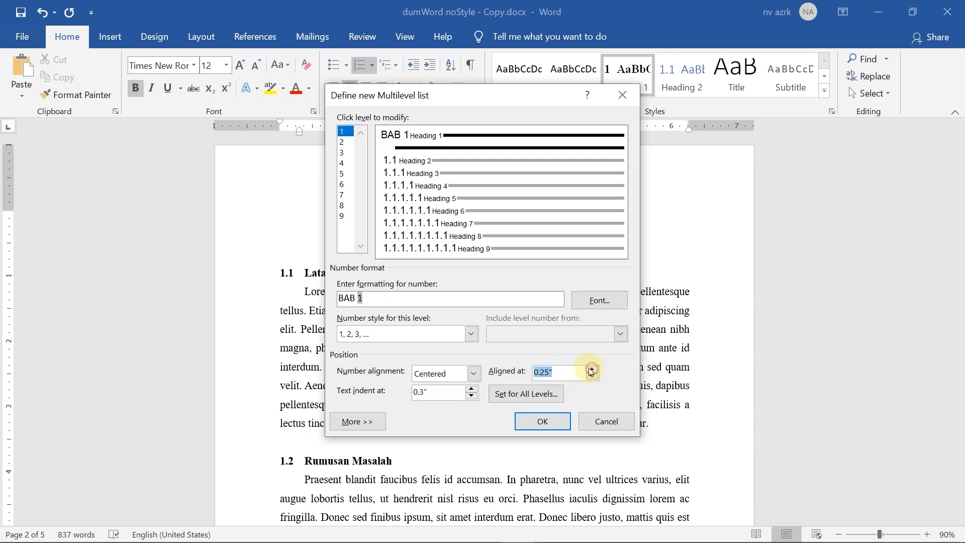
left_click_drag(440, 393, 356, 377)
type("0")
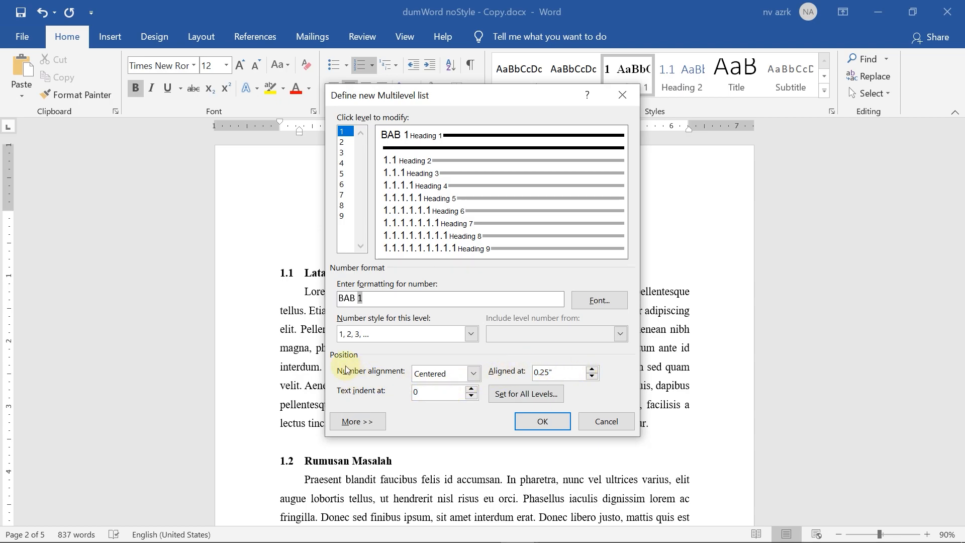
left_click(545, 421)
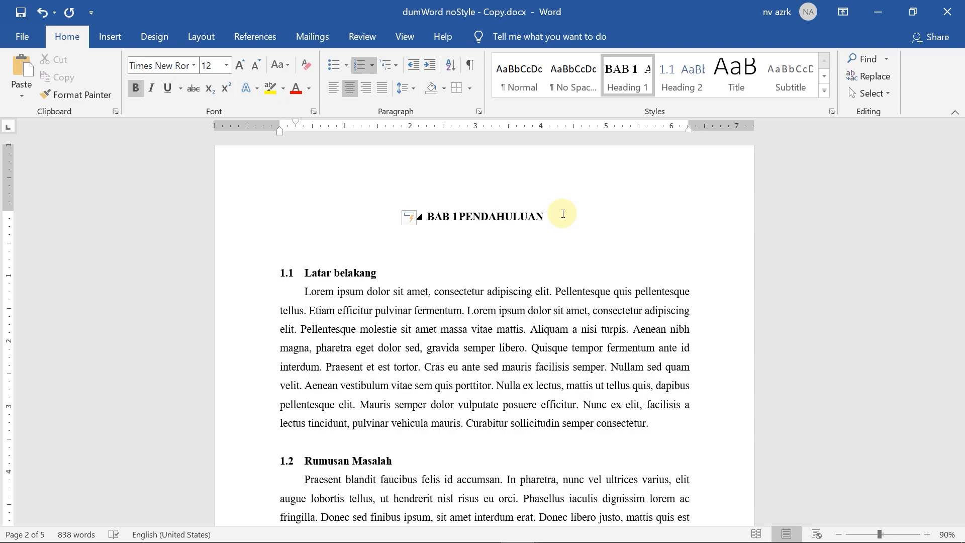
- Try to put PENDAHULUAN on its own line below BAB 1 with a new paragraph and a line break, undoing each attempt
left_click(459, 216)
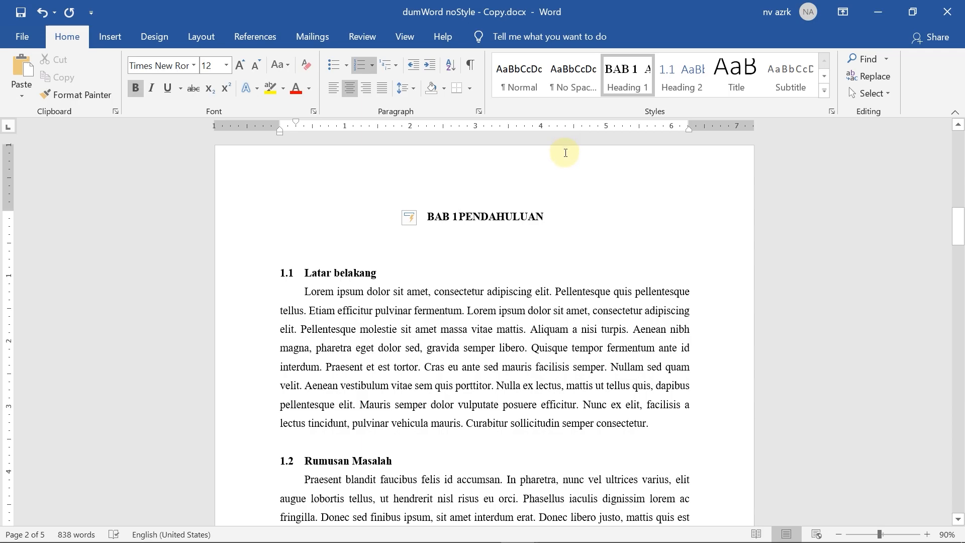
key("Return")
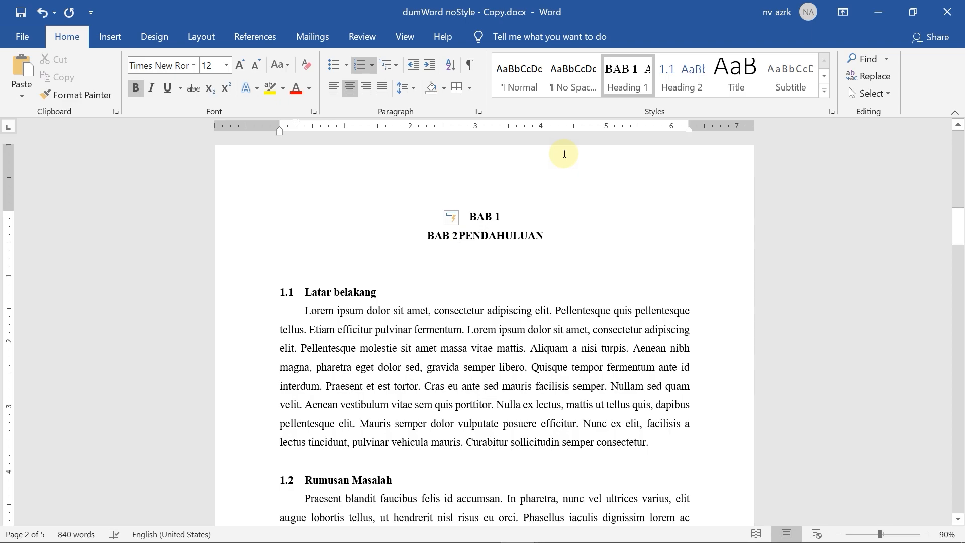
key("ctrl+z")
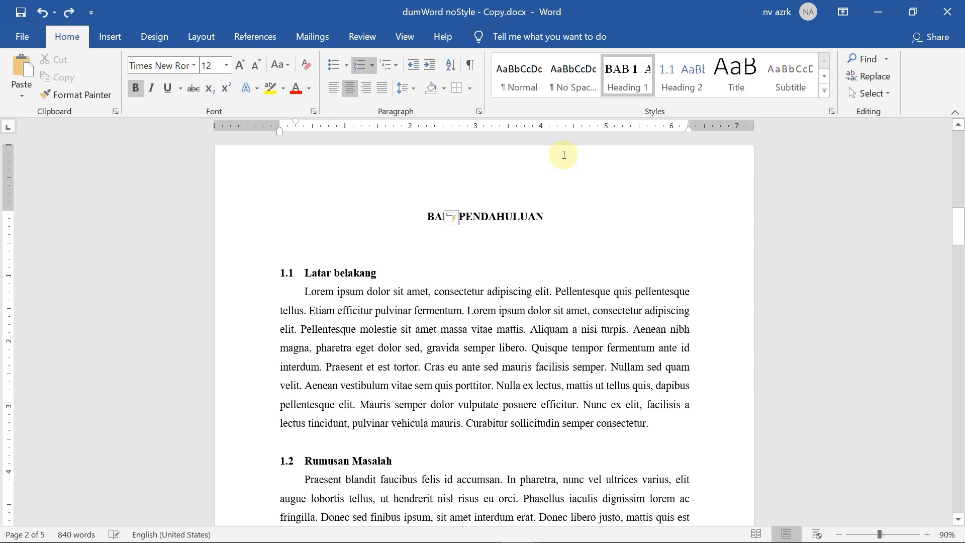
mouse_move(469, 223)
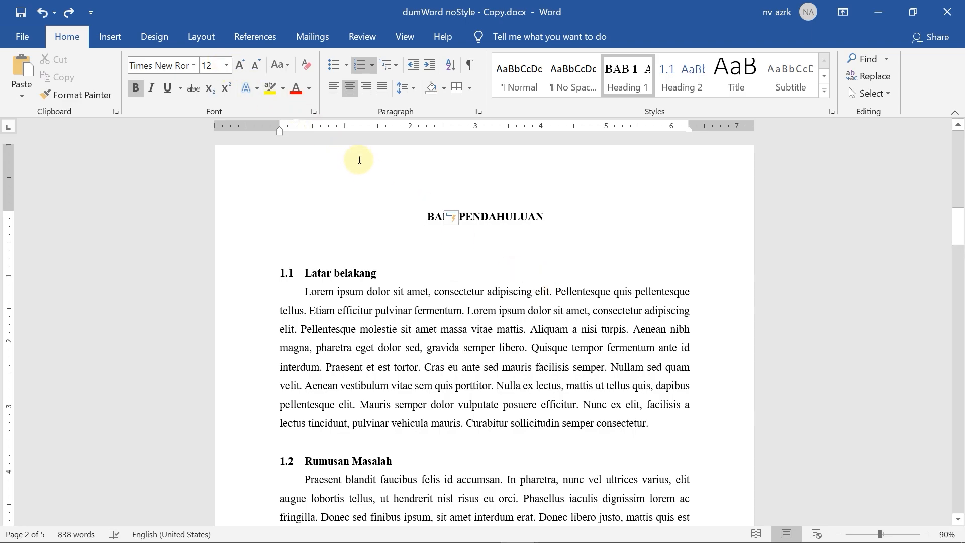
key("Return")
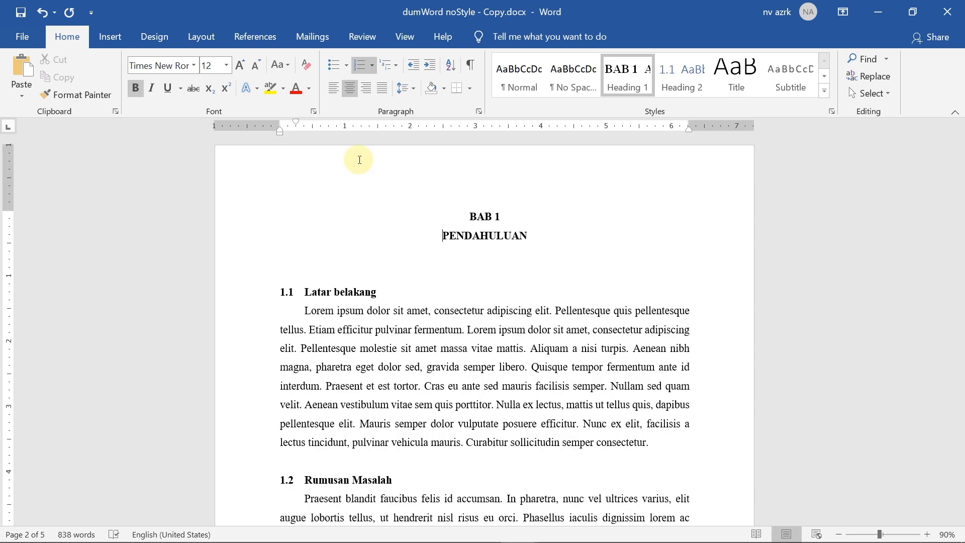
key("ctrl+z")
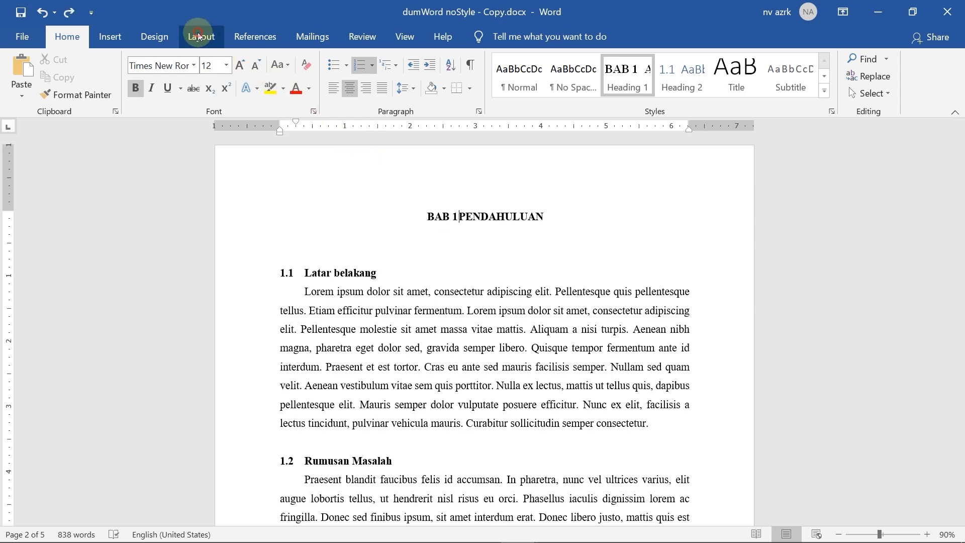
- Insert a Text Wrapping break between BAB 1 and PENDAHULUAN in the chapter title
left_click(201, 36)
left_click(201, 60)
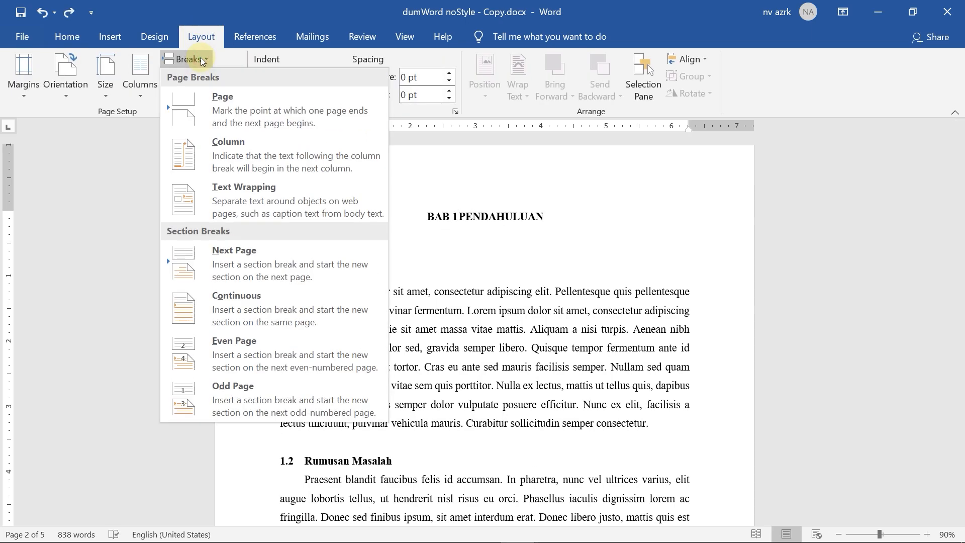
left_click(282, 203)
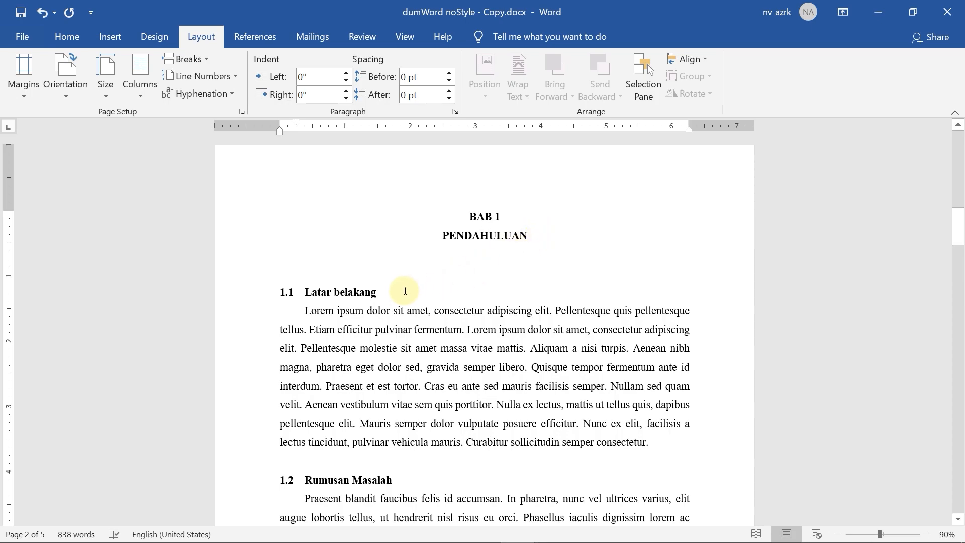
- Delete the manual number 1.1 in front of the "Latar belakang" subheading
left_click_drag(305, 291, 372, 293)
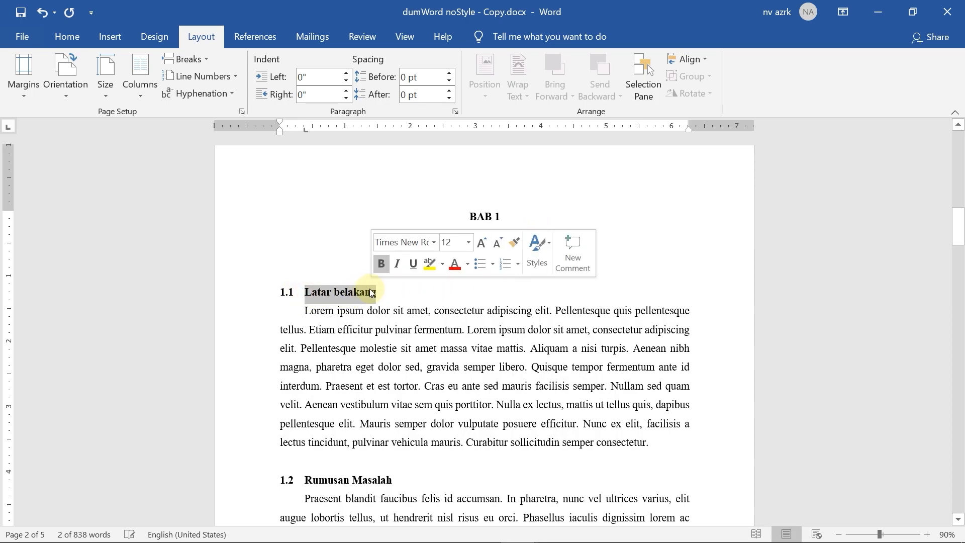
left_click(300, 291)
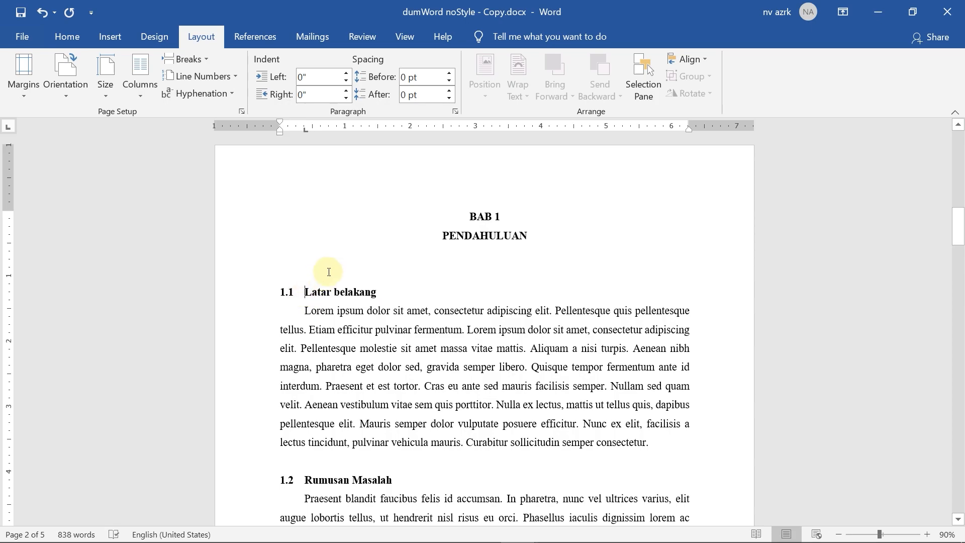
key("BackSpace")
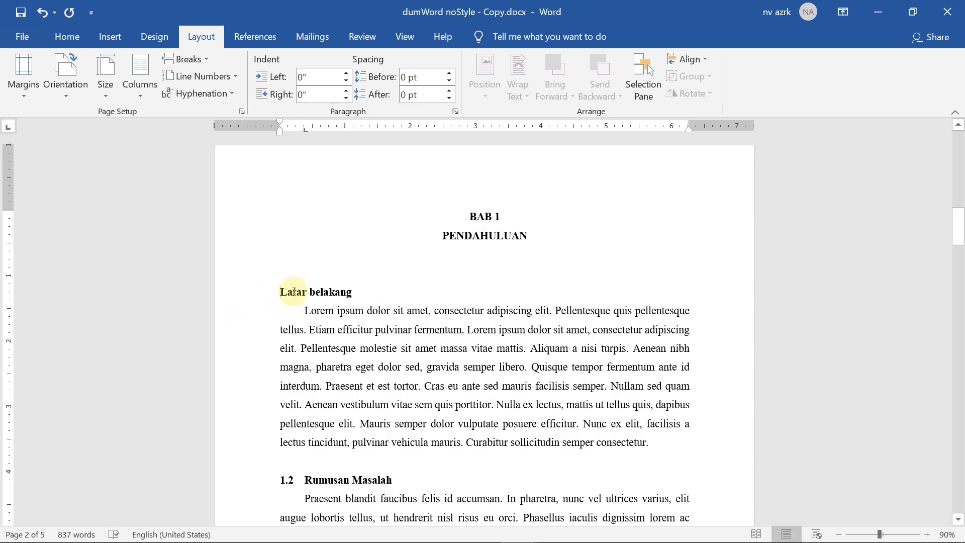
- Apply the Heading 2 style to the "Latar belakang" subheading
left_click(62, 41)
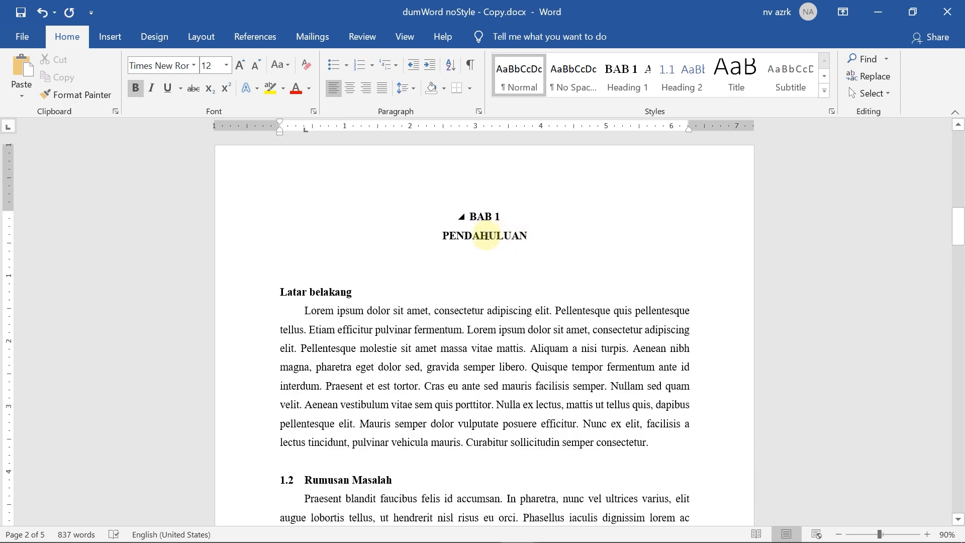
left_click_drag(280, 290, 354, 292)
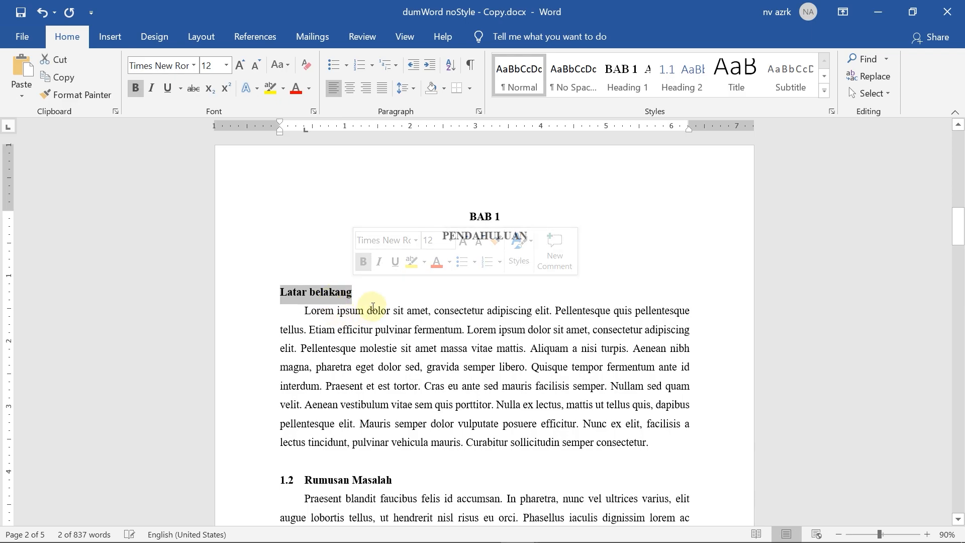
left_click(681, 86)
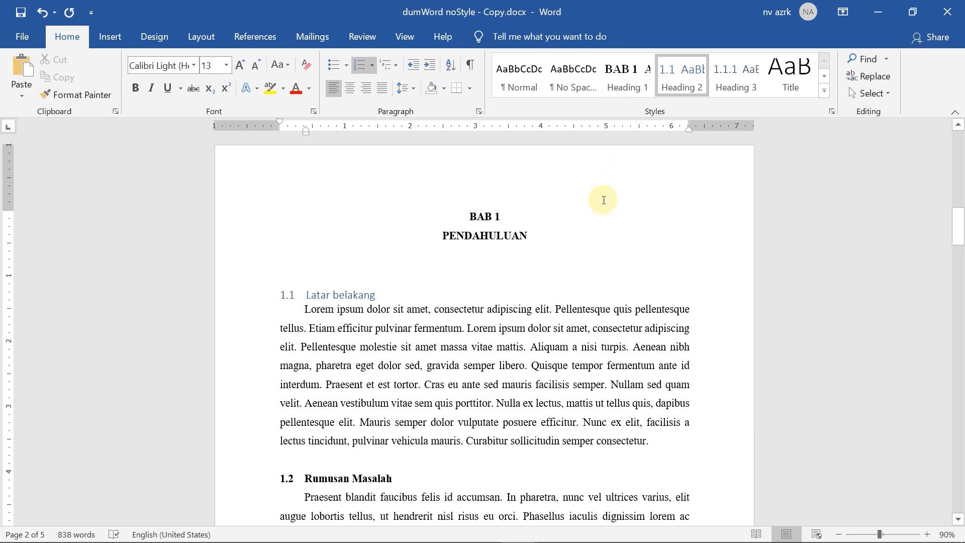
- Modify the Heading 2 style to Times New Roman, 12 pt, bold, automatic font color and justified alignment
right_click(686, 76)
left_click(711, 102)
left_click(416, 222)
left_click(396, 275)
left_click(448, 222)
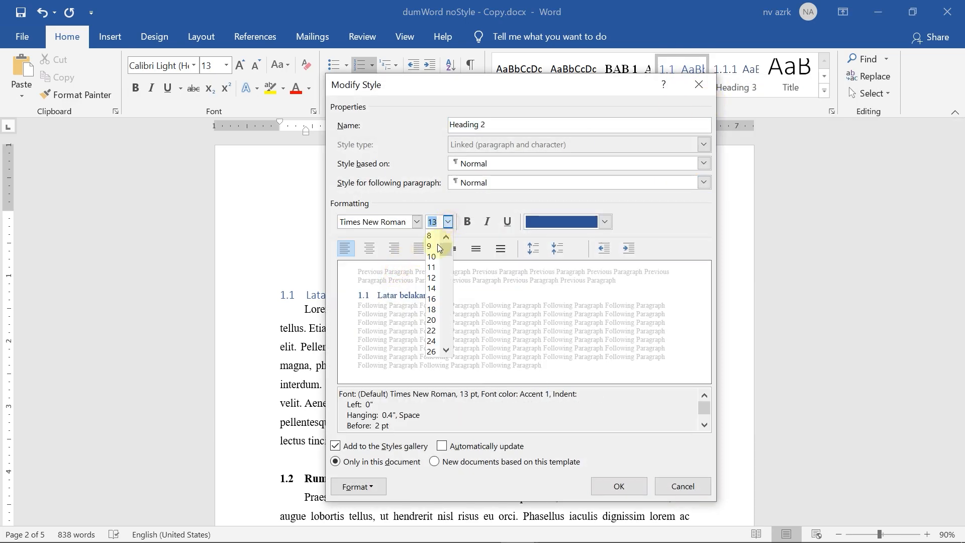
left_click(436, 280)
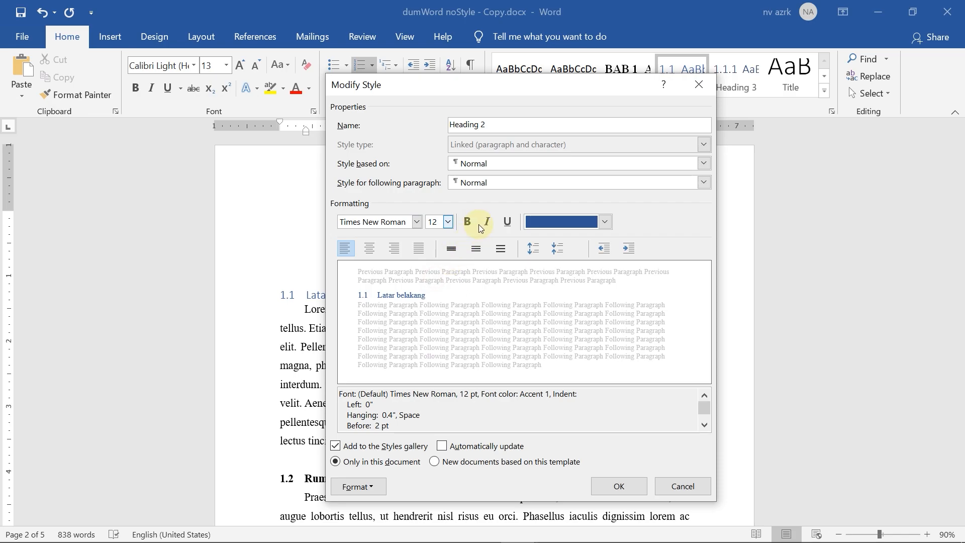
left_click(468, 222)
left_click(605, 222)
left_click(568, 244)
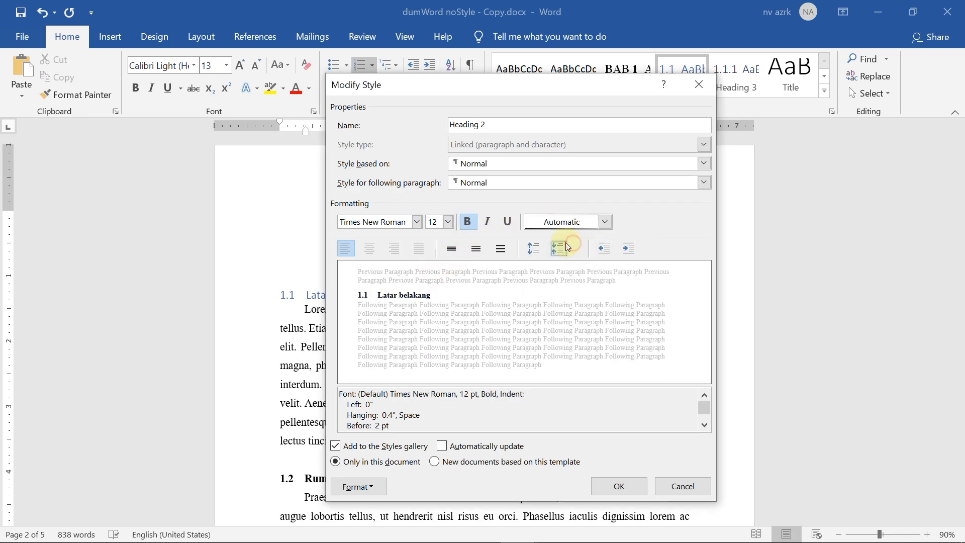
left_click(419, 248)
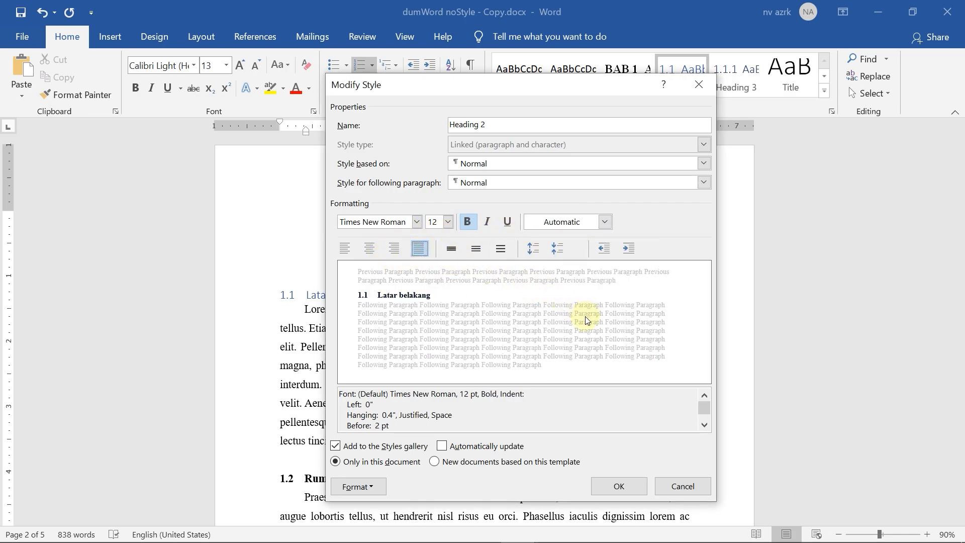
- Set the Heading 2 style's paragraph spacing to 0 pt before with 1.5 line spacing, and save the style changes
left_click(366, 487)
left_click(354, 341)
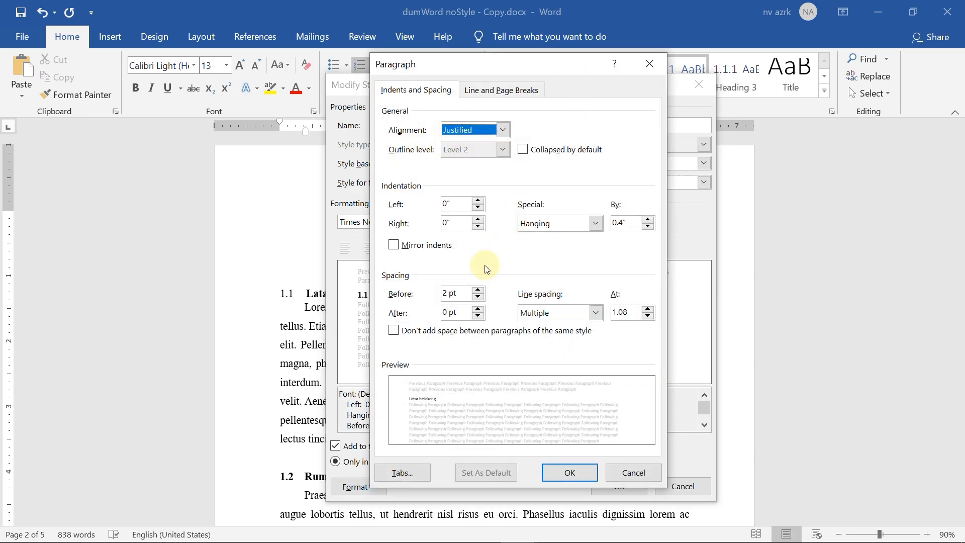
left_click(479, 297)
left_click(528, 312)
left_click(557, 337)
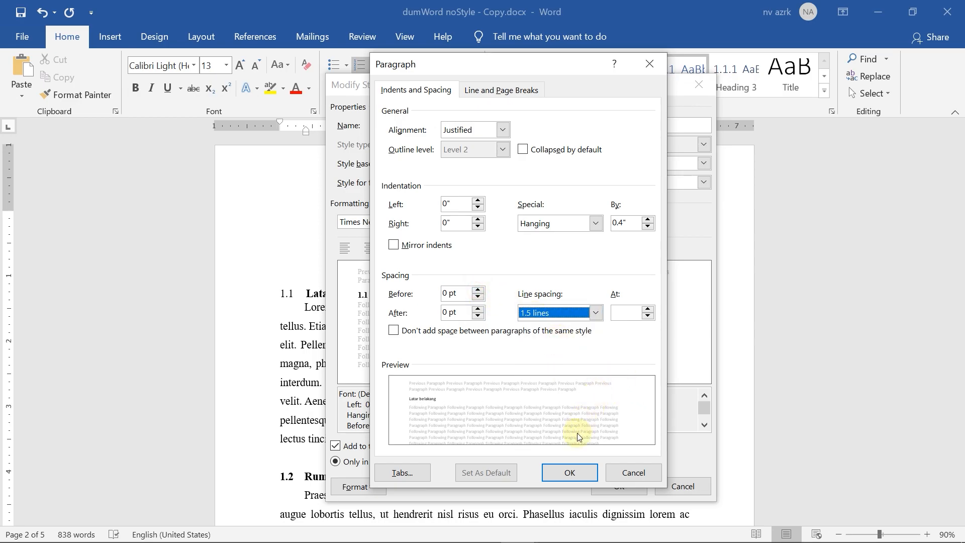
left_click(570, 473)
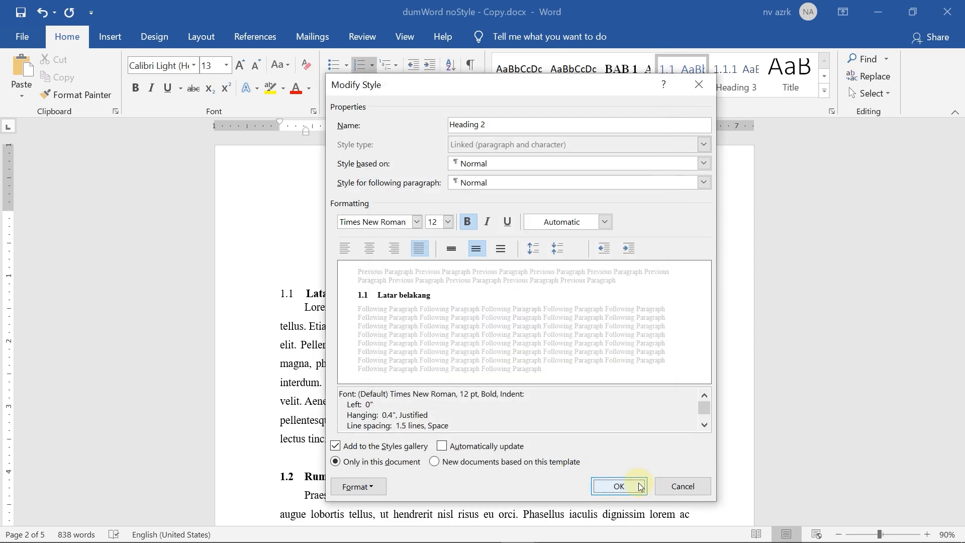
left_click(619, 486)
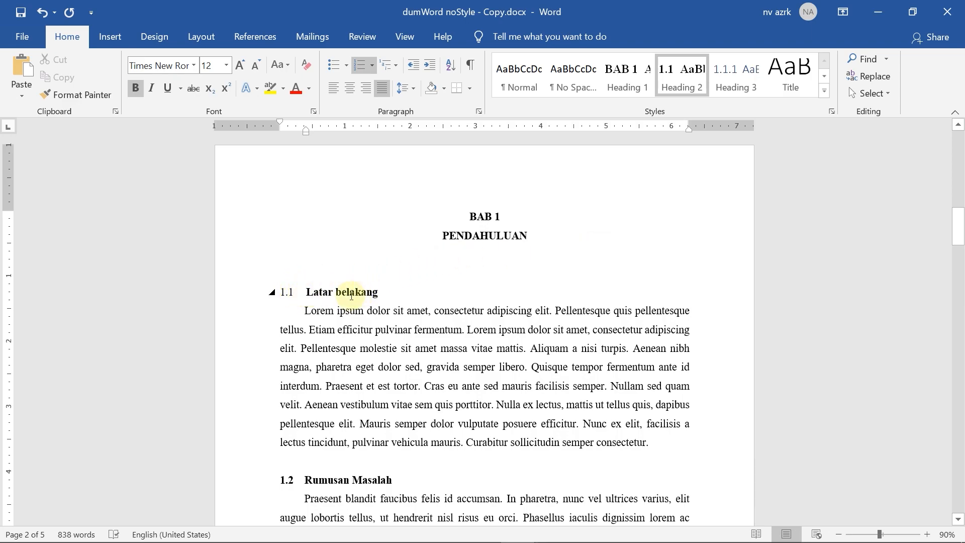
- Delete the manual number 1.2 in front of the "Rumusan Masalah" subheading
scroll(404, 295, "down", 1)
scroll(408, 296, "up", 1)
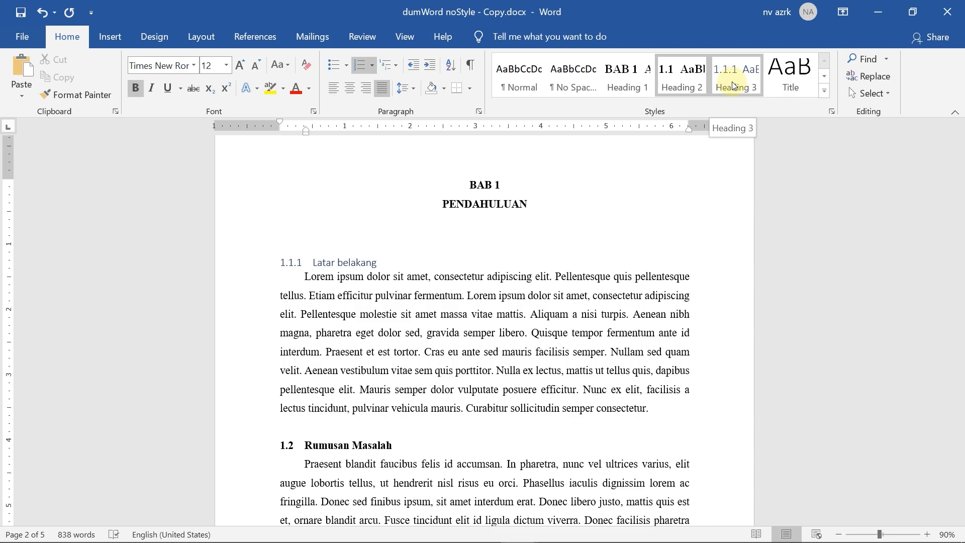
scroll(360, 373, "down", 2)
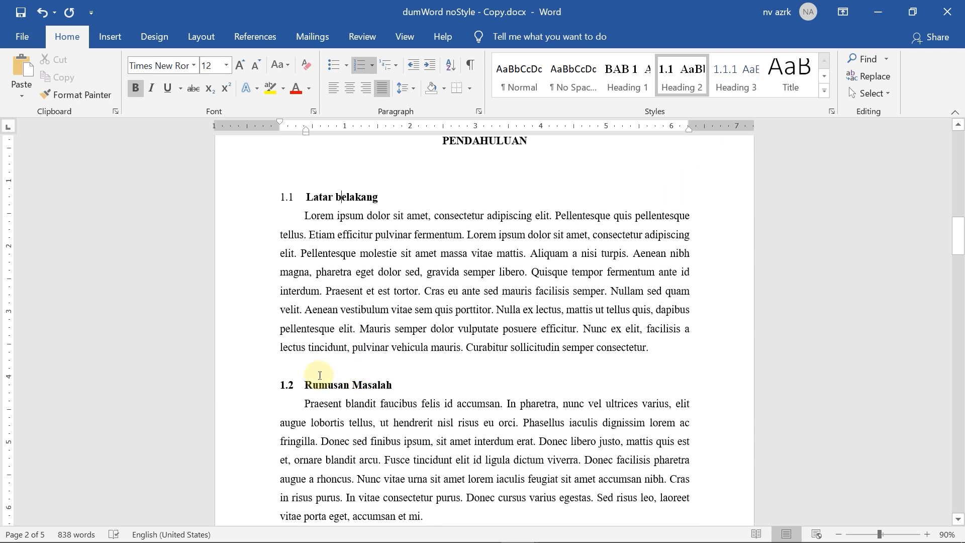
left_click(305, 385)
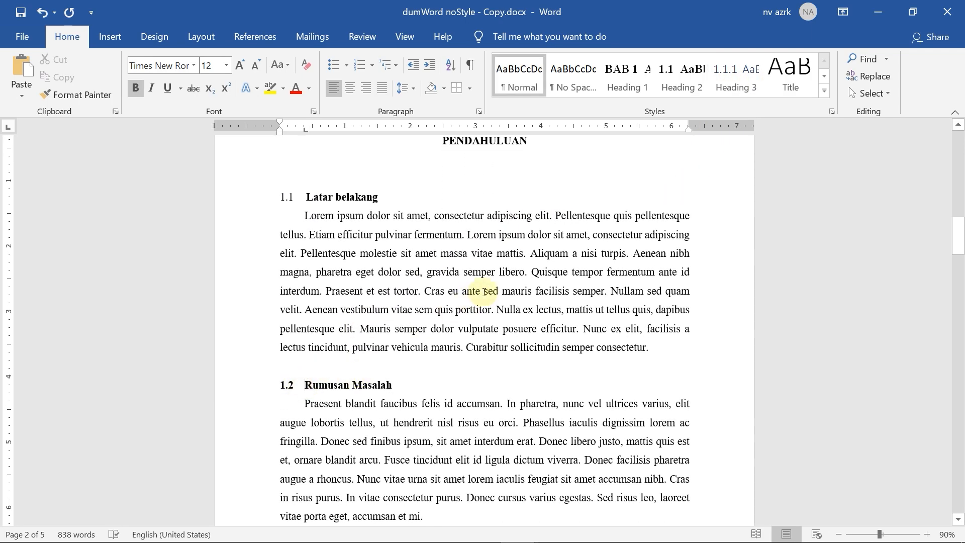
key("BackSpace")
key("BackSpace")
key("BackSpace")
key("BackSpace")
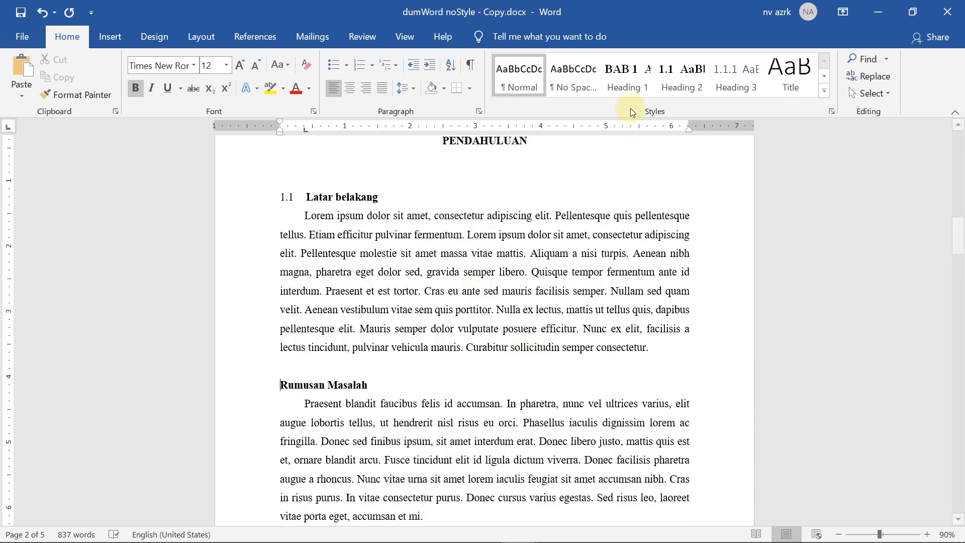
- Apply Heading 2 to "Rumusan Masalah", and replace the manual number 1.3 of "Maksud dan Tujuan Penelitian" with the same style
left_click(675, 86)
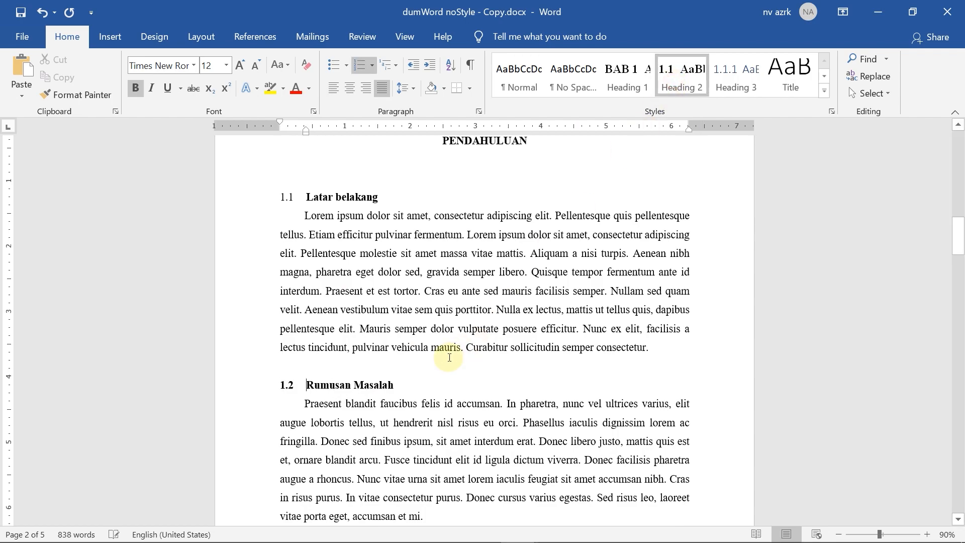
scroll(452, 305, "down", 4)
left_click(290, 365)
key("BackSpace")
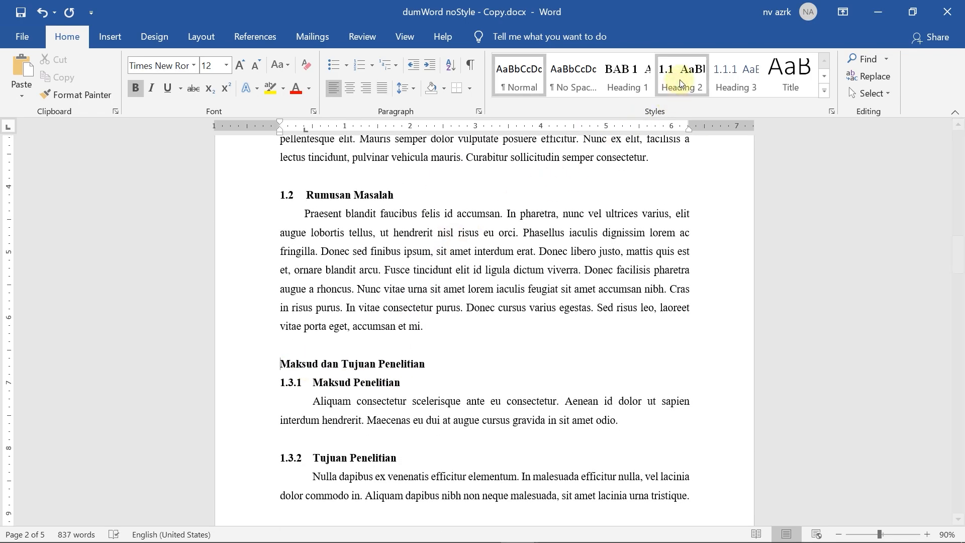
left_click(682, 83)
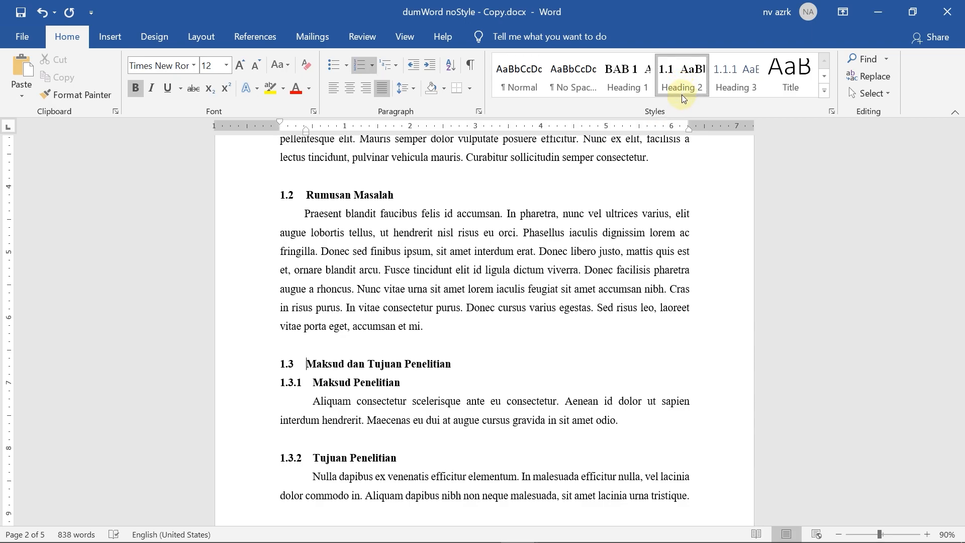
- Delete the manual number 1.3.1 in front of "Maksud Penelitian" and apply the Heading 3 style to it
scroll(324, 362, "down", 1)
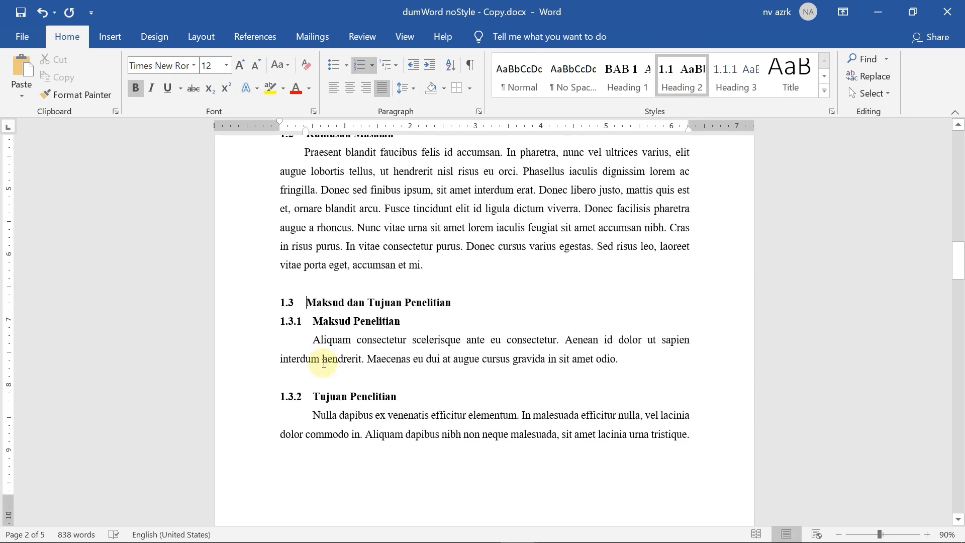
left_click(314, 319)
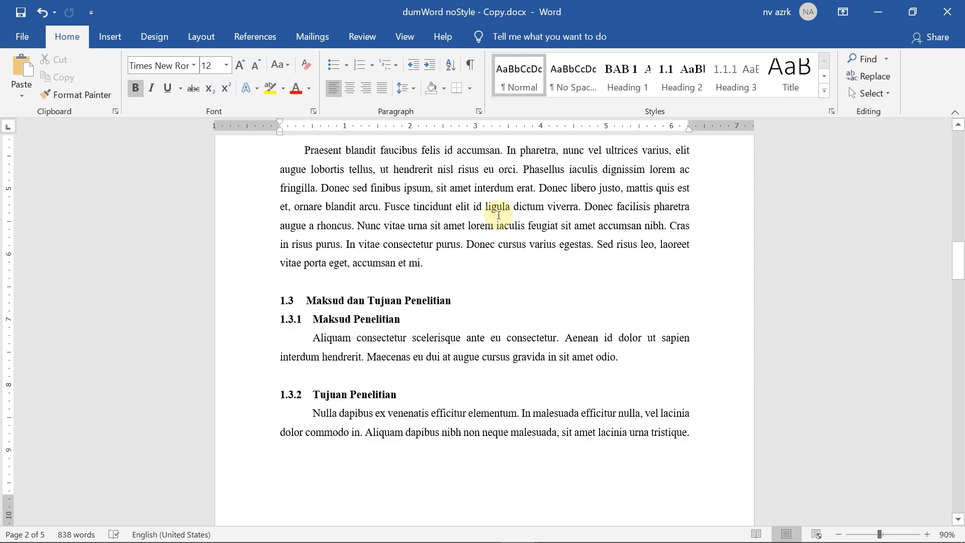
key("BackSpace")
key("BackSpace")
key("BackSpace")
key("BackSpace")
key("BackSpace")
key("BackSpace")
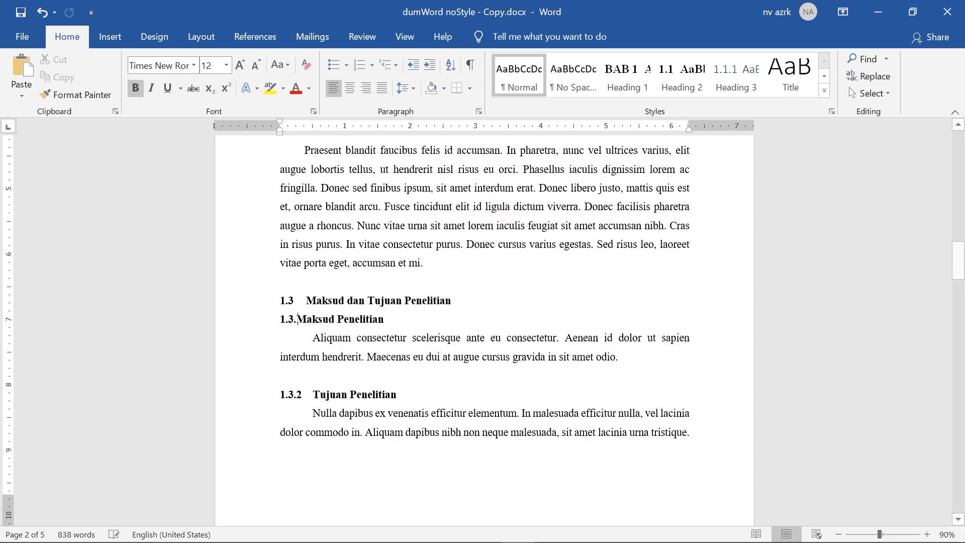
left_click(739, 84)
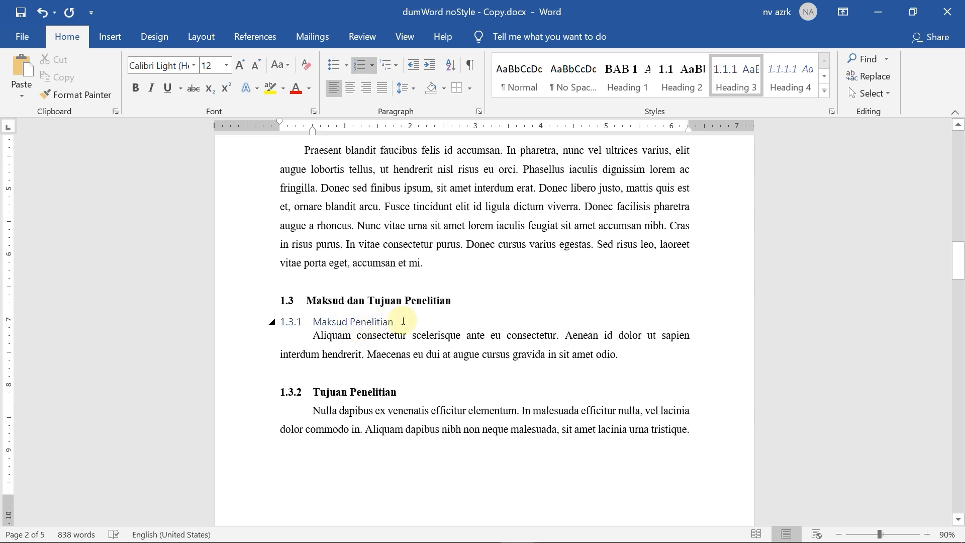
- Modify the Heading 3 style to Times New Roman, 12 pt, bold, automatic font color and justified alignment
right_click(729, 77)
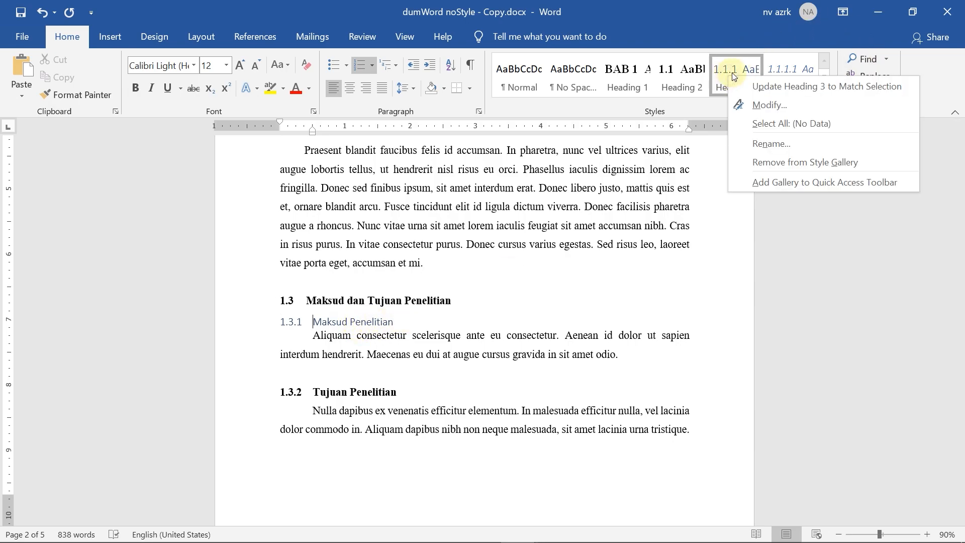
left_click(757, 105)
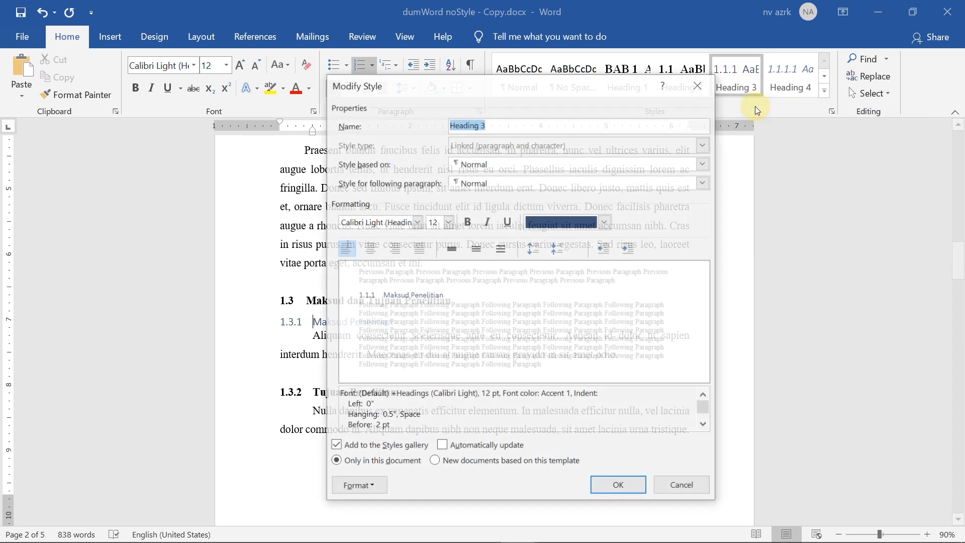
left_click(417, 221)
left_click(402, 273)
left_click(447, 222)
left_click(431, 277)
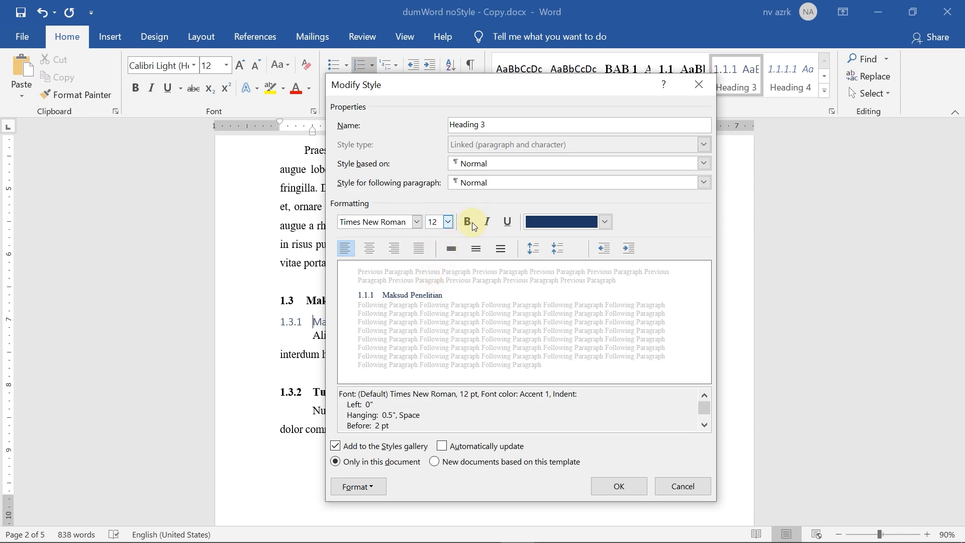
left_click(468, 221)
left_click(604, 222)
left_click(562, 237)
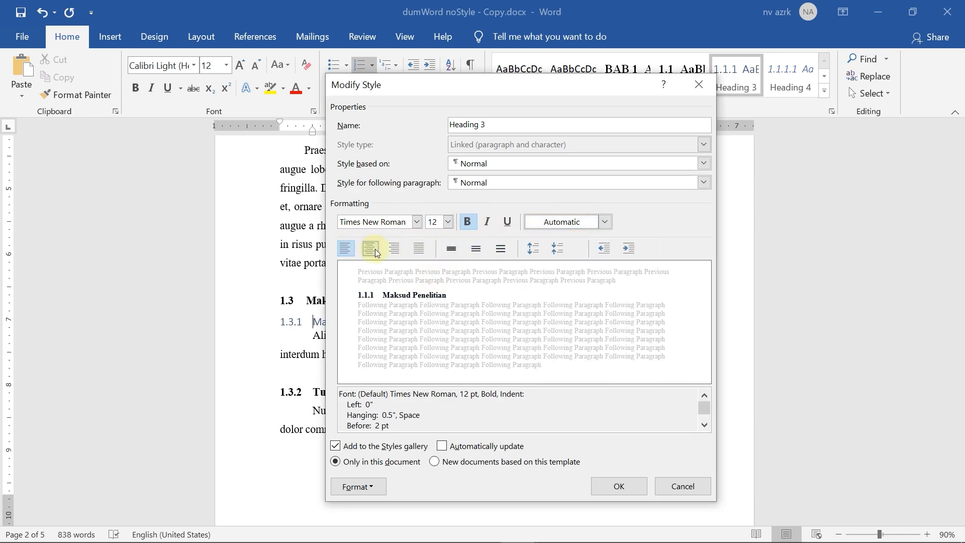
left_click(419, 248)
- Set the Heading 3 style's paragraph spacing to 0 pt before with 1.5 line spacing, and save the style changes
left_click(359, 486)
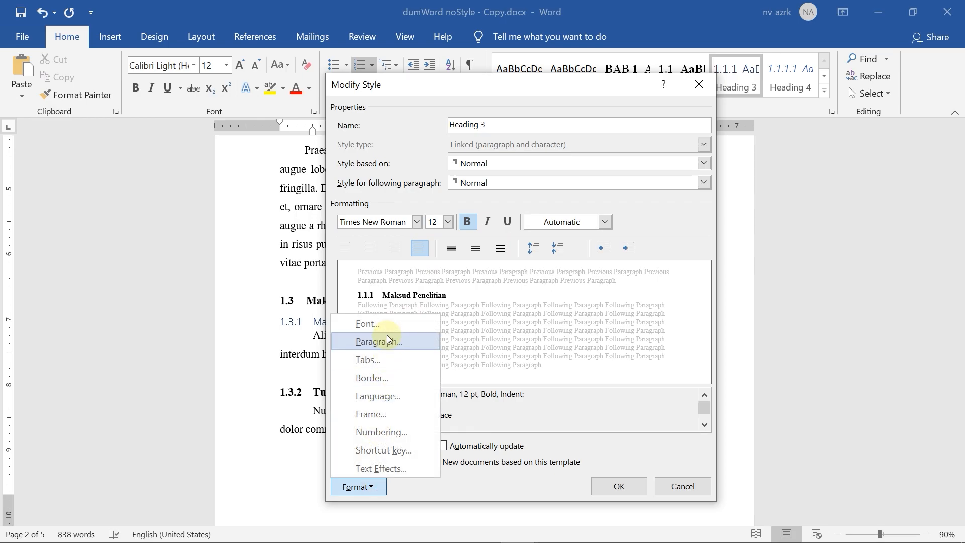
left_click(388, 342)
left_click(478, 297)
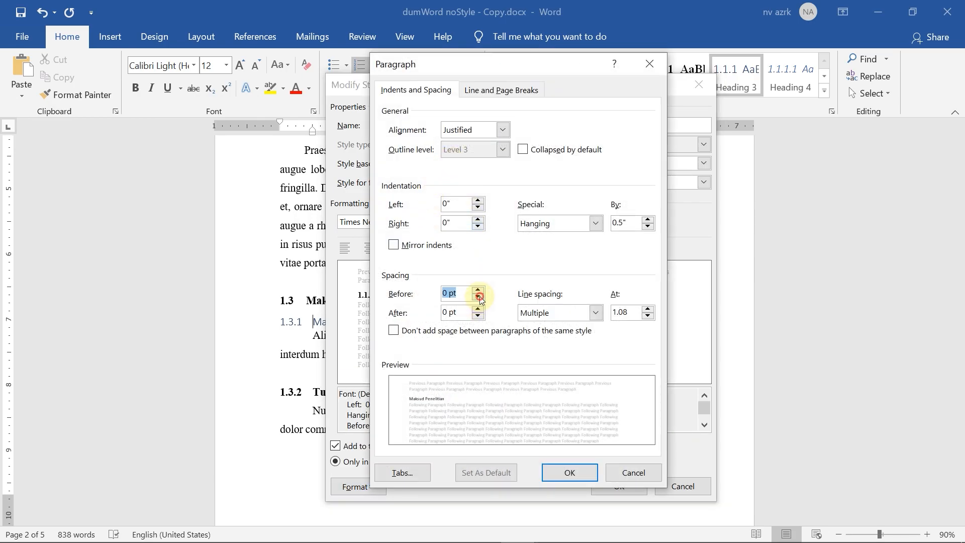
left_click(571, 313)
left_click(553, 336)
left_click(577, 474)
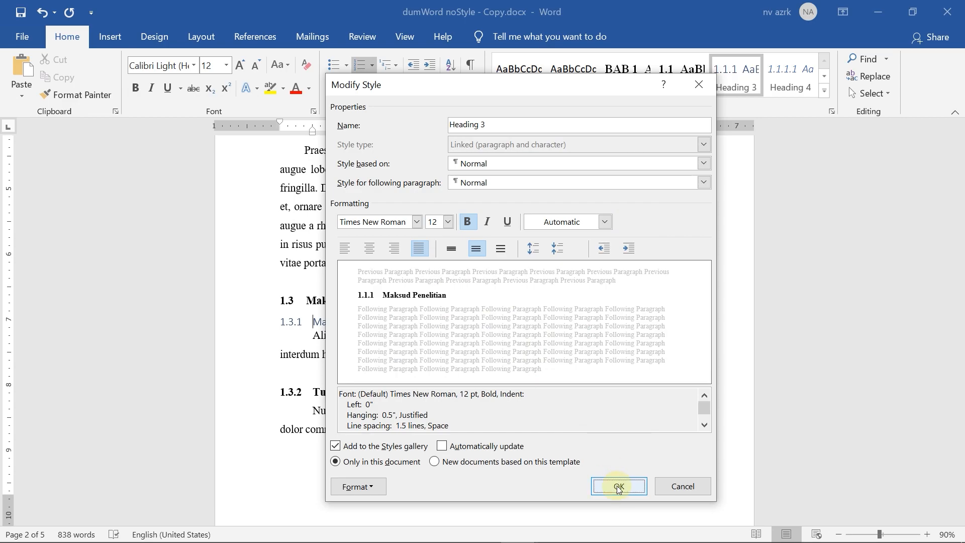
left_click(618, 486)
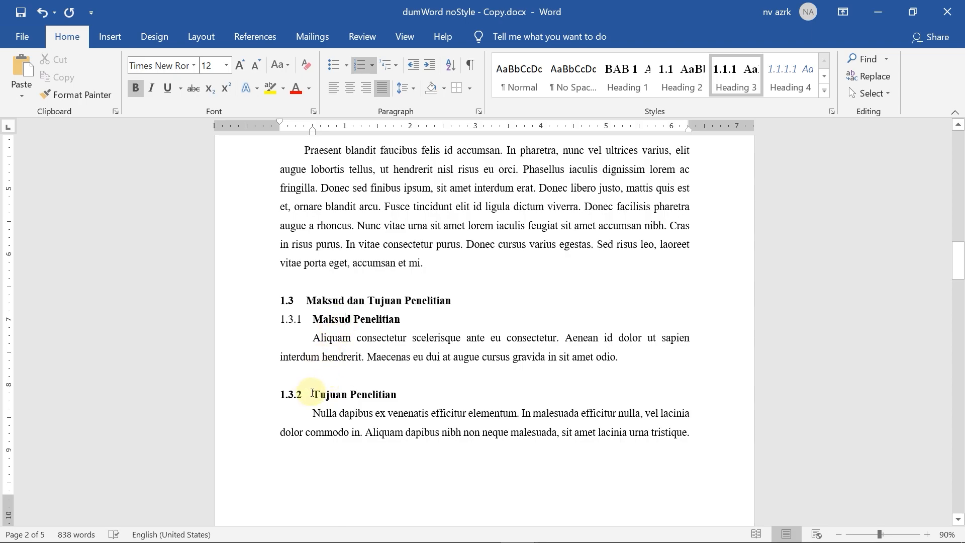
- Remove the manual number 1.3.2 from "Tujuan Penelitian" and apply the Heading 3 style to it
left_click_drag(313, 395, 278, 387)
key("BackSpace")
left_click(735, 76)
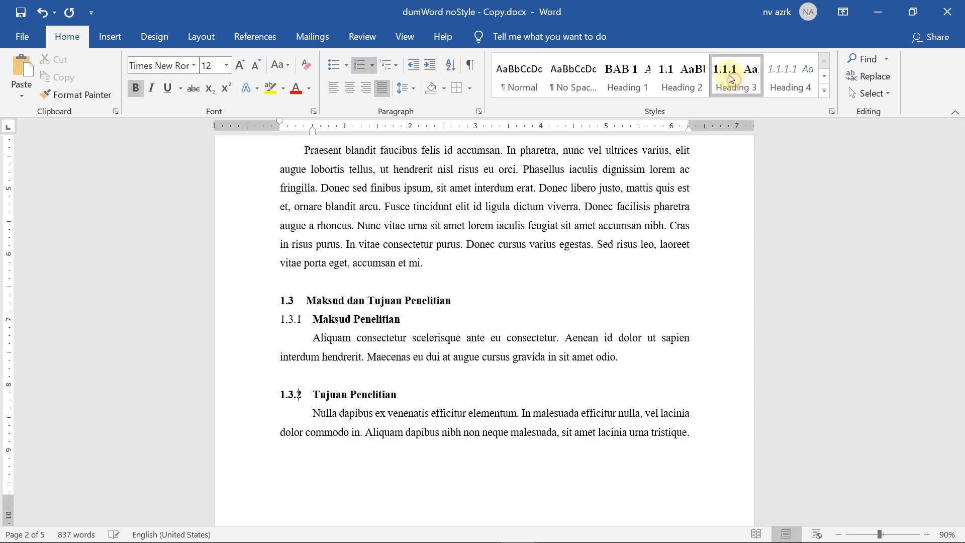
- Remove the manual number 1.4 from the "Batasan Masalah" subheading and apply the Heading 2 style
scroll(412, 369, "up", 1)
scroll(333, 351, "down", 5)
scroll(455, 348, "down", 4)
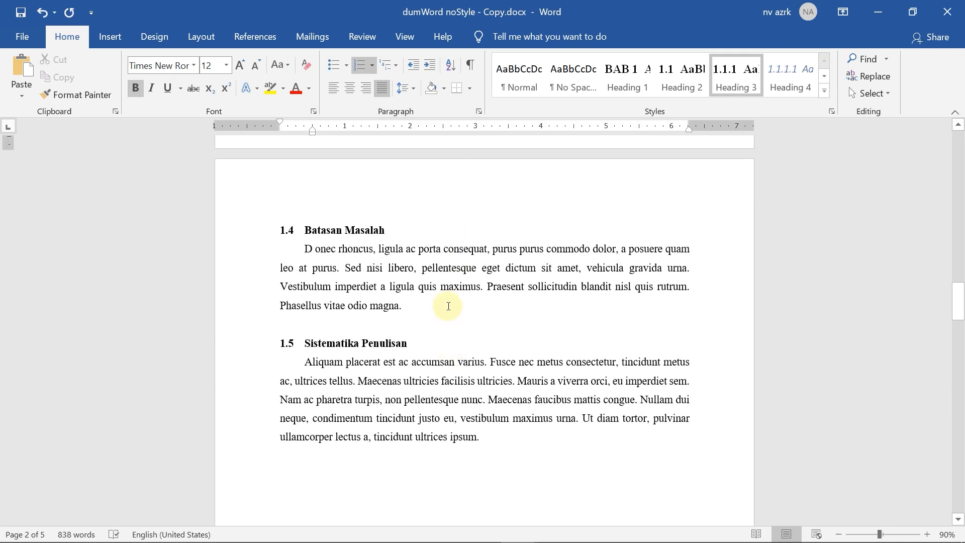
left_click(276, 228)
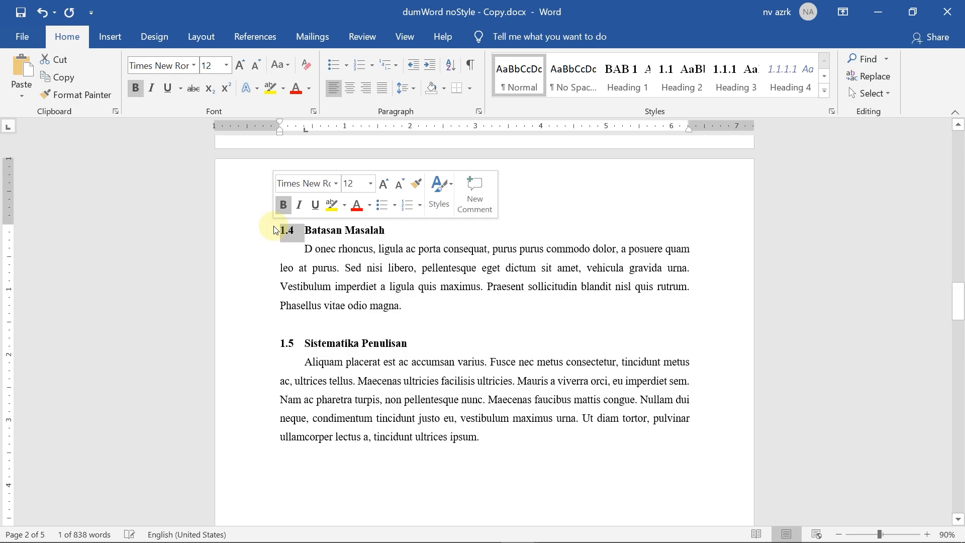
key("BackSpace")
left_click(682, 81)
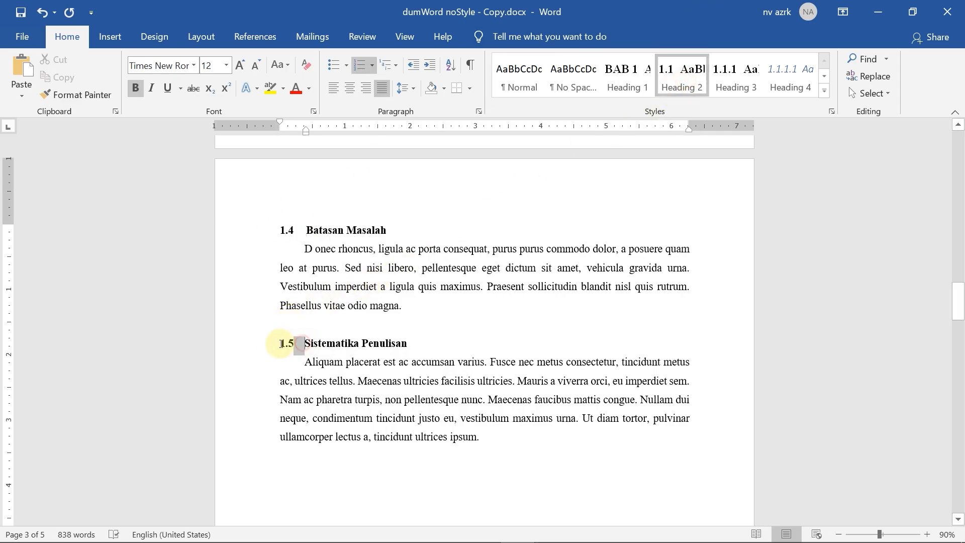
- Remove the manual number 1.5 from the "Sistematika Penulisan" subheading and apply the Heading 2 style
left_click(285, 342)
key("BackSpace")
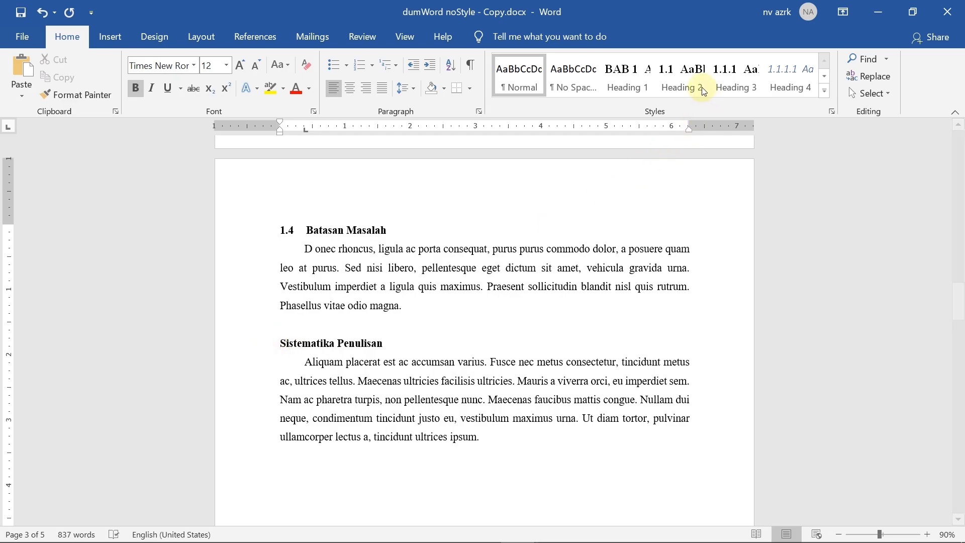
left_click(687, 83)
- Replace the manual chapter label above "TINJAUAN PUSTAKA" with the Heading 1 style, and put the title on its own line below the chapter number
scroll(400, 323, "down", 10)
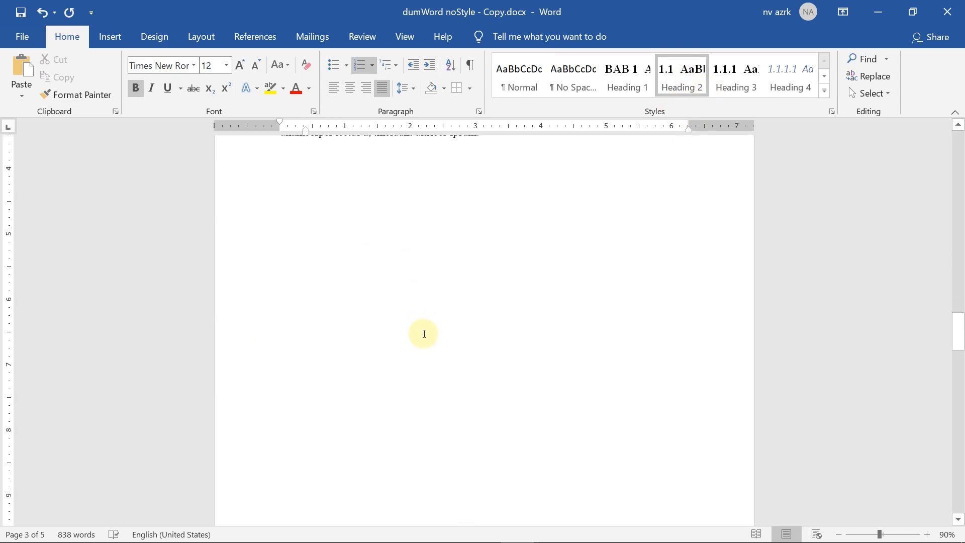
scroll(430, 335, "down", 3)
left_click_drag(467, 307, 525, 305)
key("Delete")
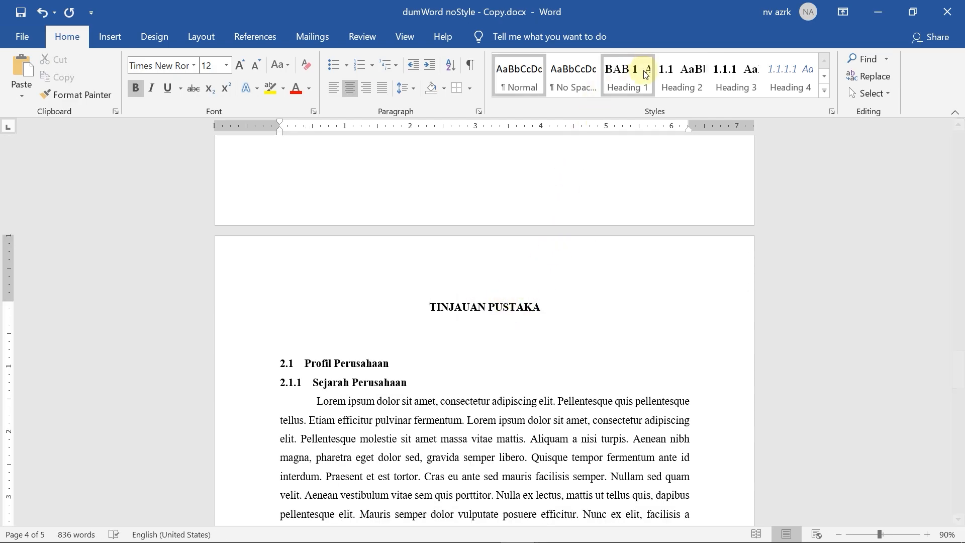
left_click(629, 85)
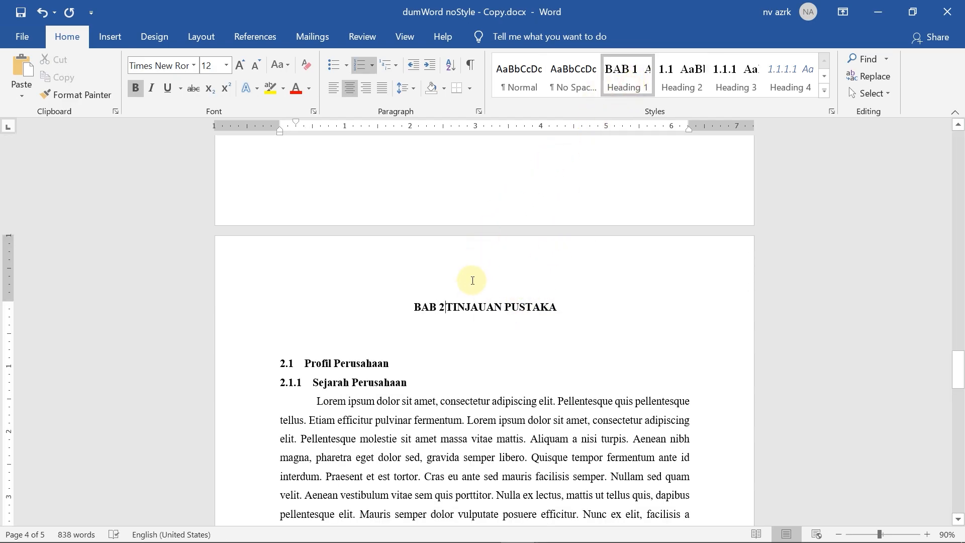
key("shift+Return")
- Remove the manual number 2.1 from the "Profil Perusahaan" subheading and apply the Heading 2 style
scroll(301, 312, "down", 2)
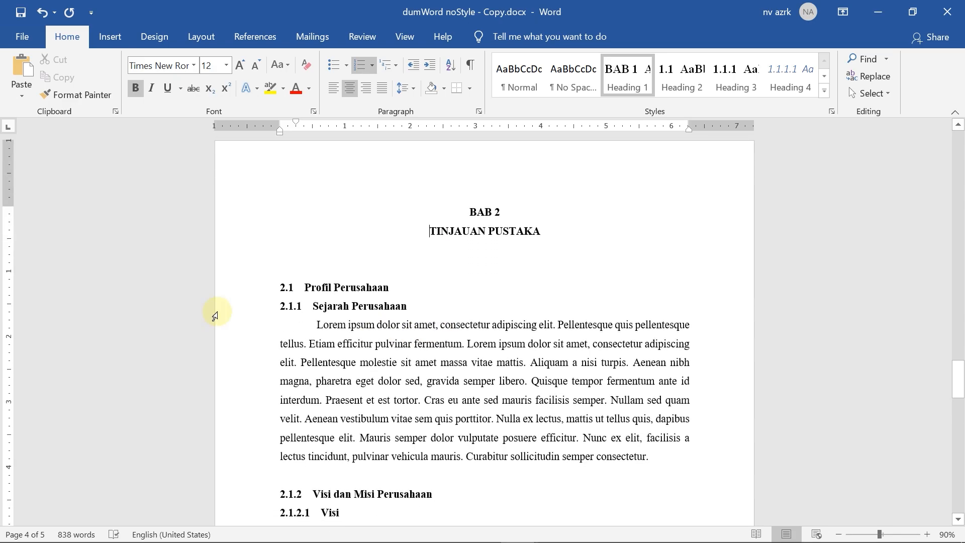
left_click(304, 288)
key("Delete")
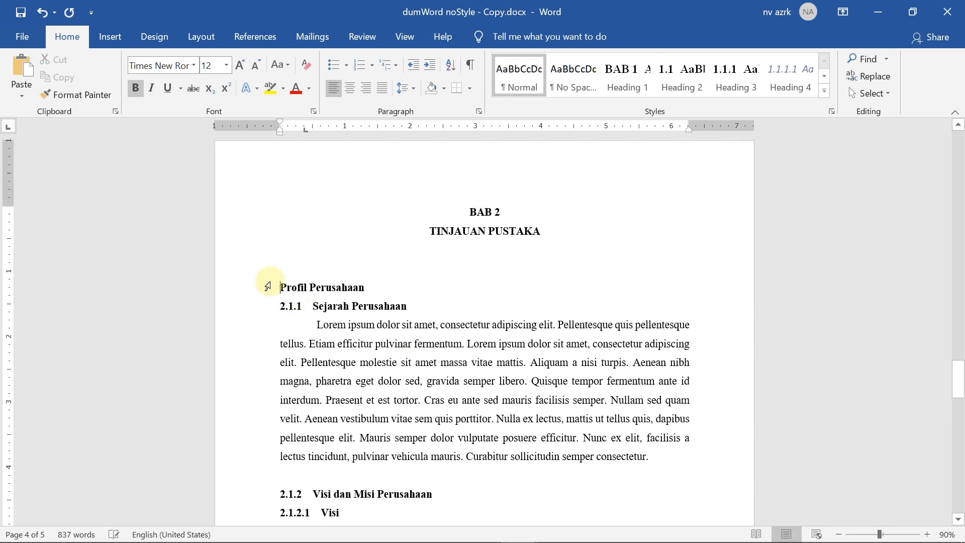
left_click(663, 69)
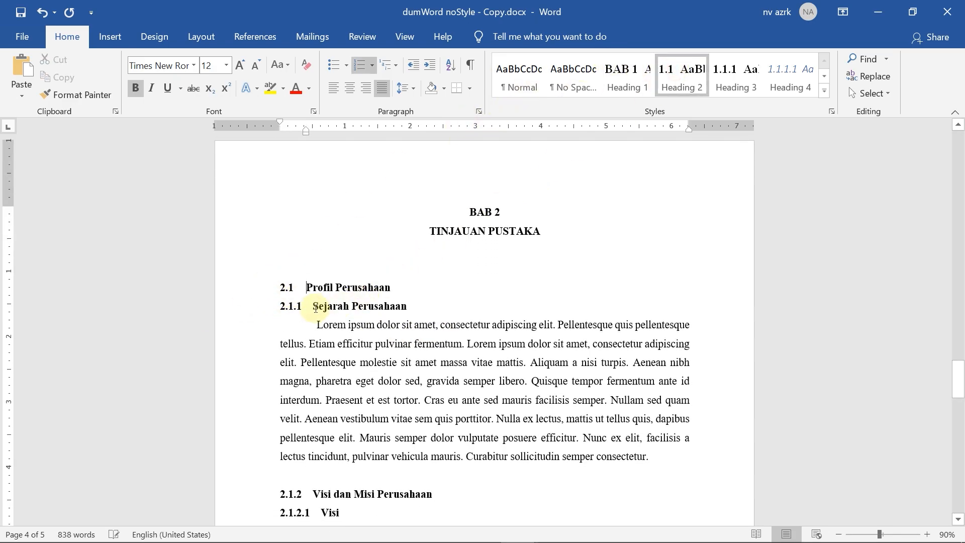
- Remove the manual number 2.1.1 from the "Sejarah Perusahaan" subheading and apply the Heading 3 style
mouse_move(309, 306)
left_mouse_down()
mouse_move(252, 303)
mouse_move(312, 304)
left_mouse_up()
left_click(280, 305)
key("Delete")
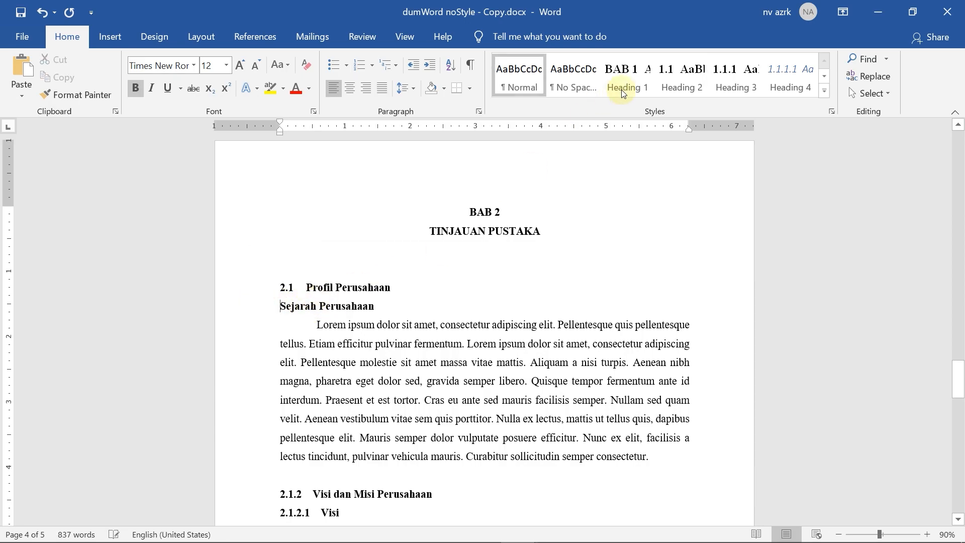
left_click(728, 88)
- Remove the manual number 2.1.2 from the "Visi dan Misi Perusahaan" subheading and apply the Heading 3 style
scroll(371, 312, "down", 3)
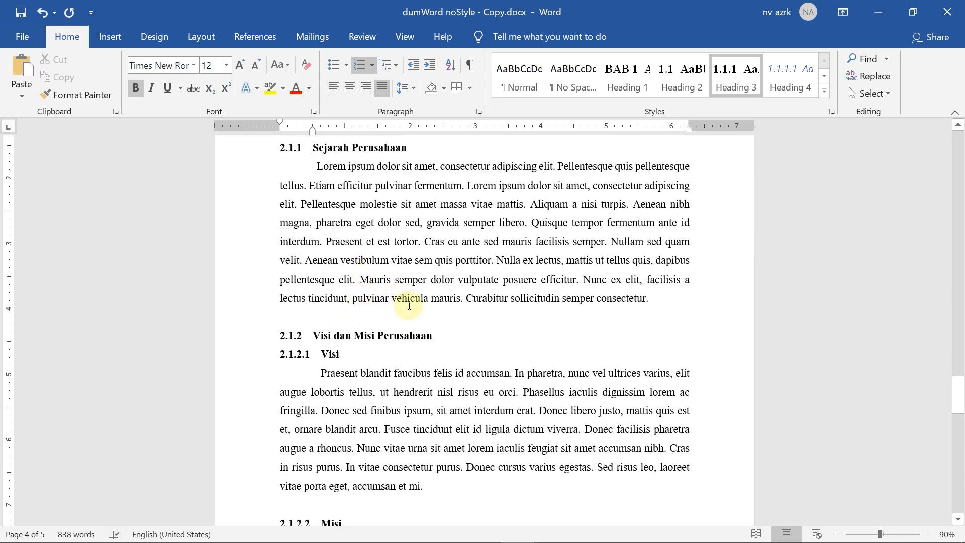
left_click_drag(316, 336, 277, 333)
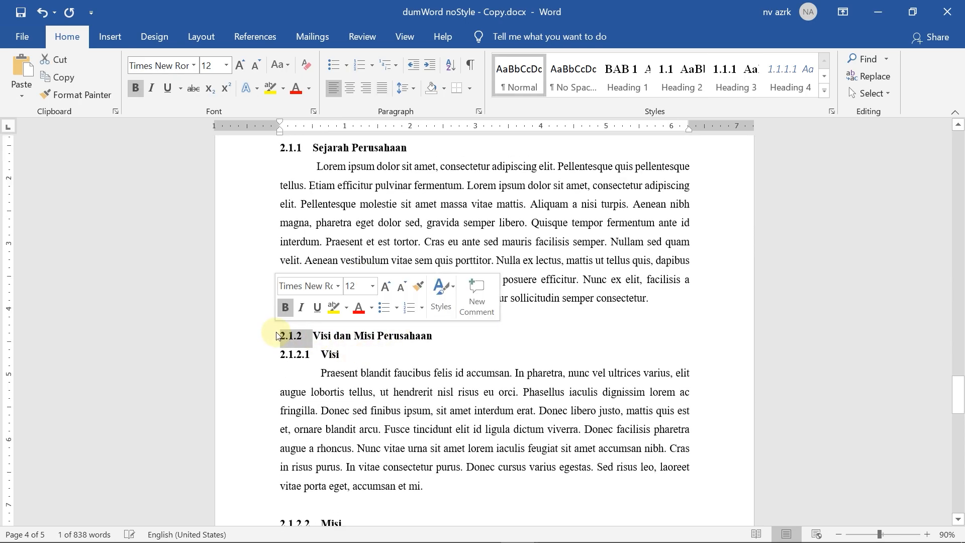
key("Delete")
left_click(726, 83)
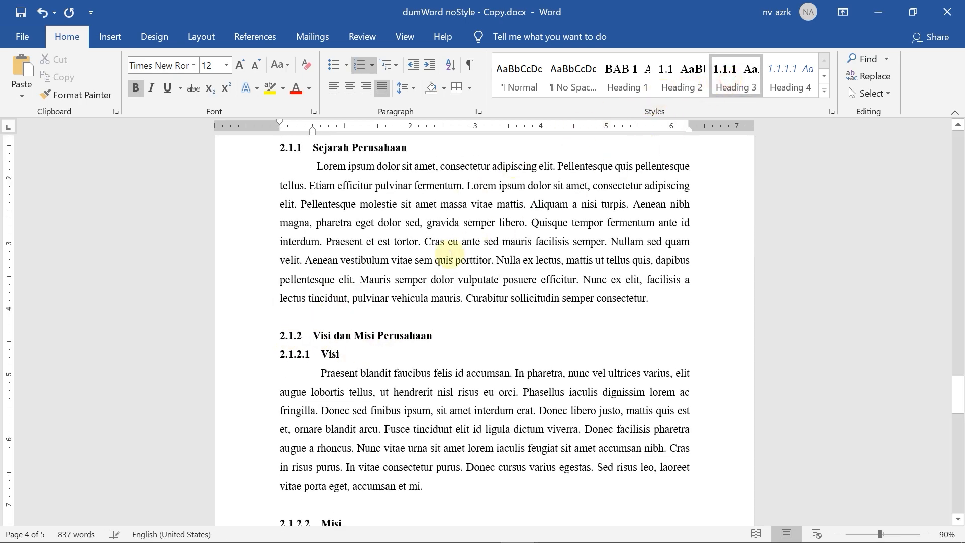
- Delete the manual number 2.1.2.1 in front of "Visi" and apply the Heading 4 style to it
left_click_drag(323, 352, 258, 354)
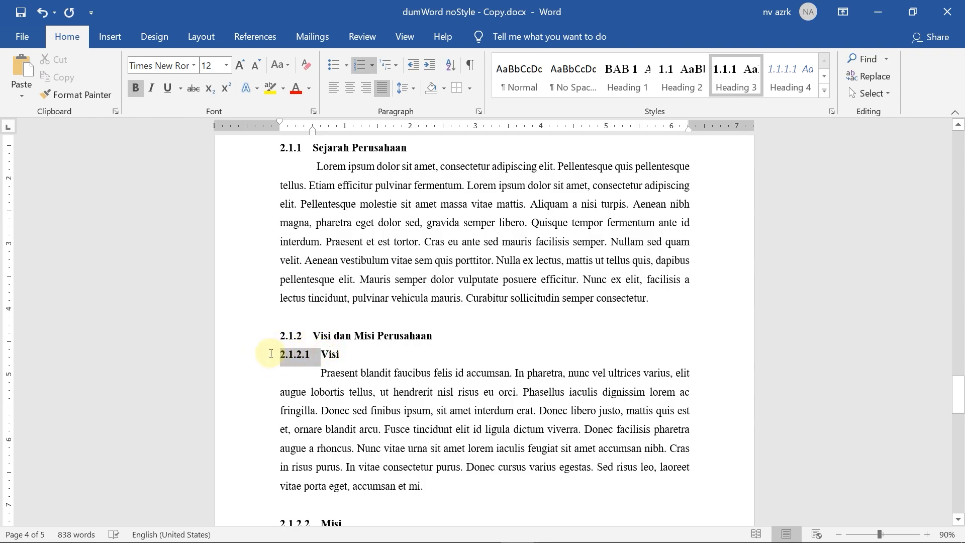
key("Delete")
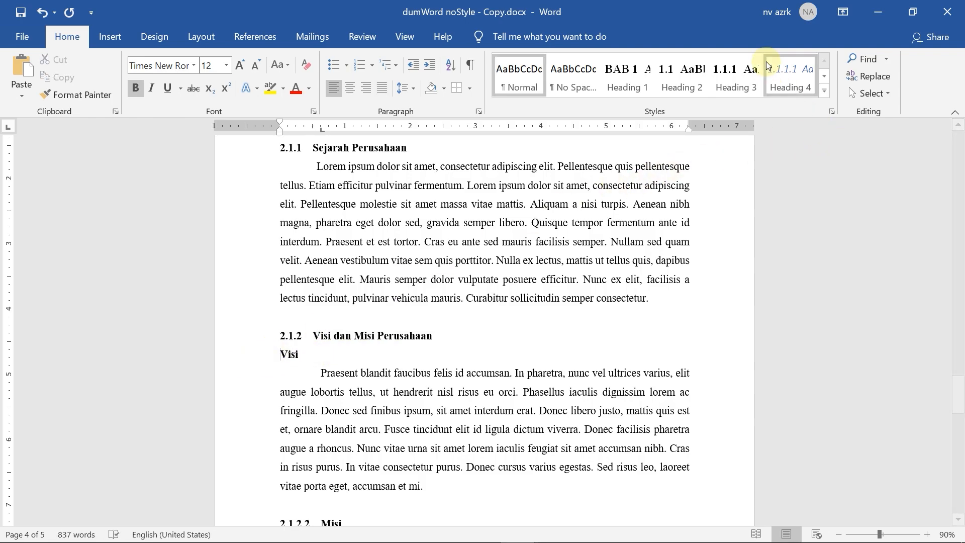
left_click(780, 73)
- Modify the Heading 4 style to Times New Roman, bold without italics, automatic font color and justified alignment, and adjust its font size
right_click(781, 73)
left_click(693, 101)
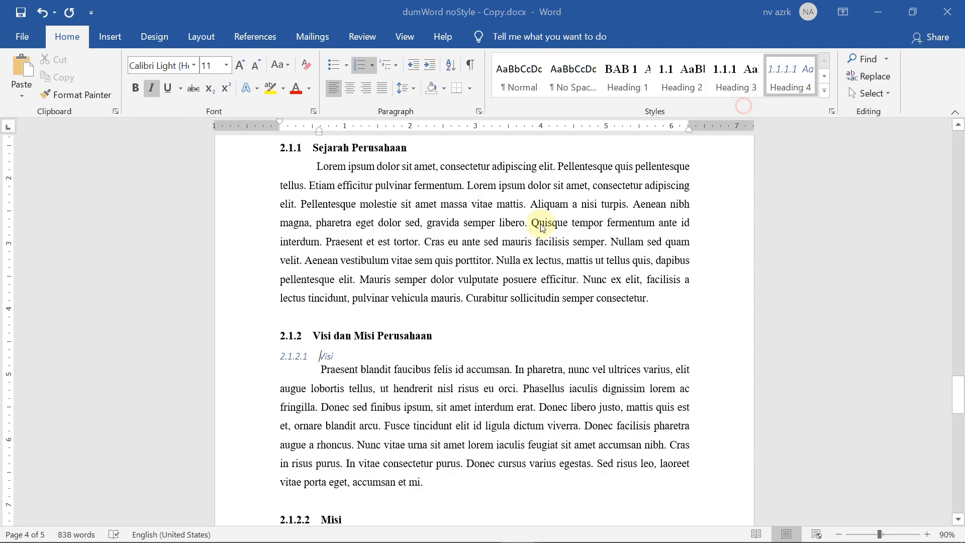
left_click(420, 222)
left_click(401, 270)
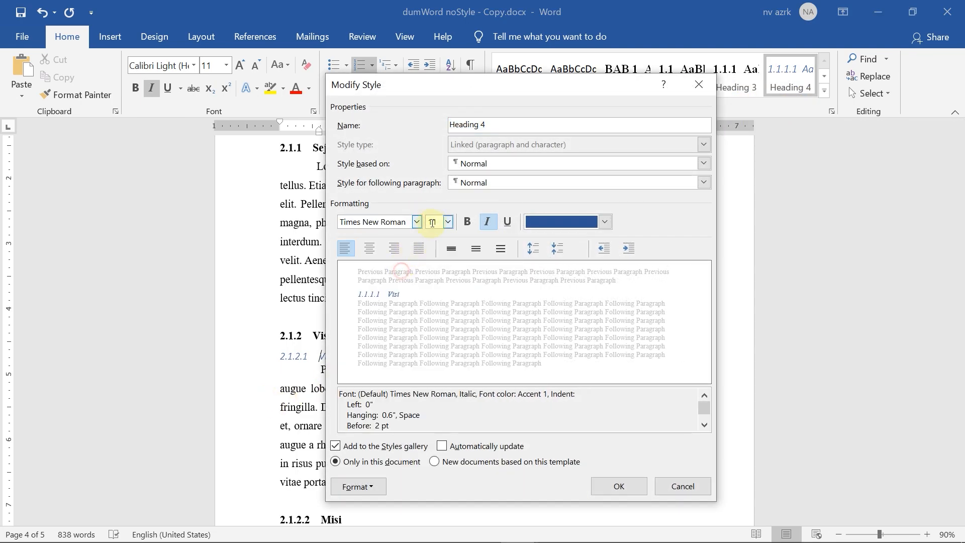
left_click(447, 222)
left_click(431, 267)
left_click(467, 222)
left_click(487, 221)
left_click(605, 222)
left_click(551, 240)
left_click(419, 248)
- Set the Heading 4 style's paragraph spacing to 0 pt before with 1.5 lines line spacing, and apply the style changes
left_click(358, 486)
left_click(385, 342)
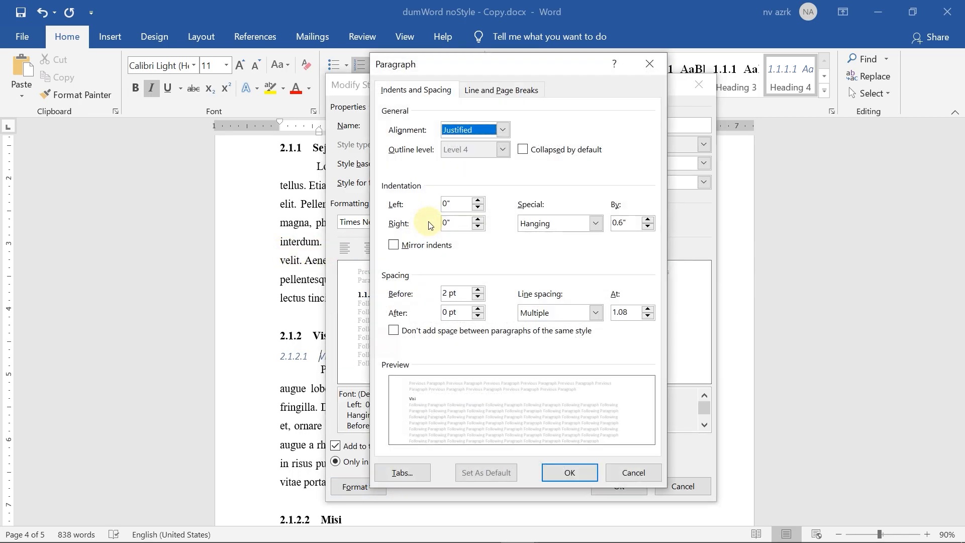
left_click(480, 299)
left_click(595, 313)
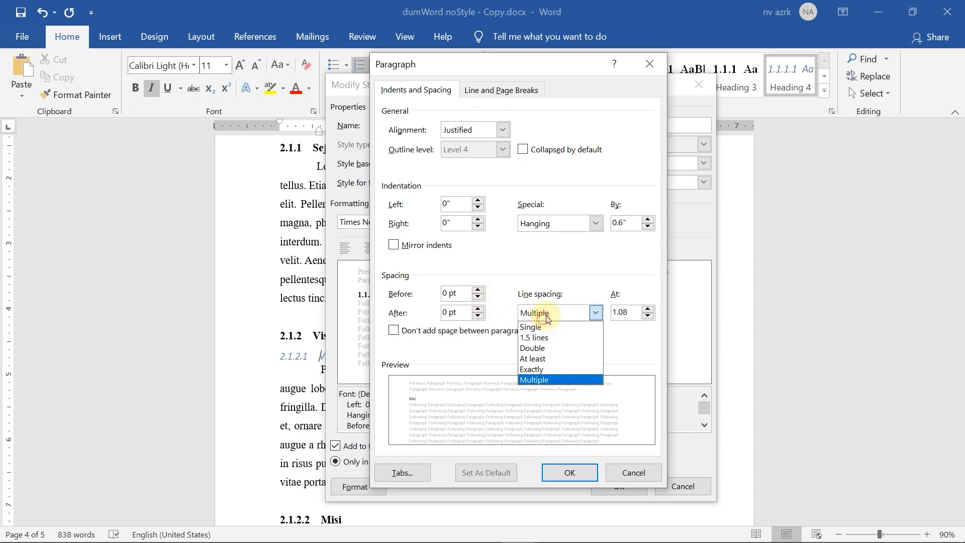
left_click(552, 335)
left_click(573, 472)
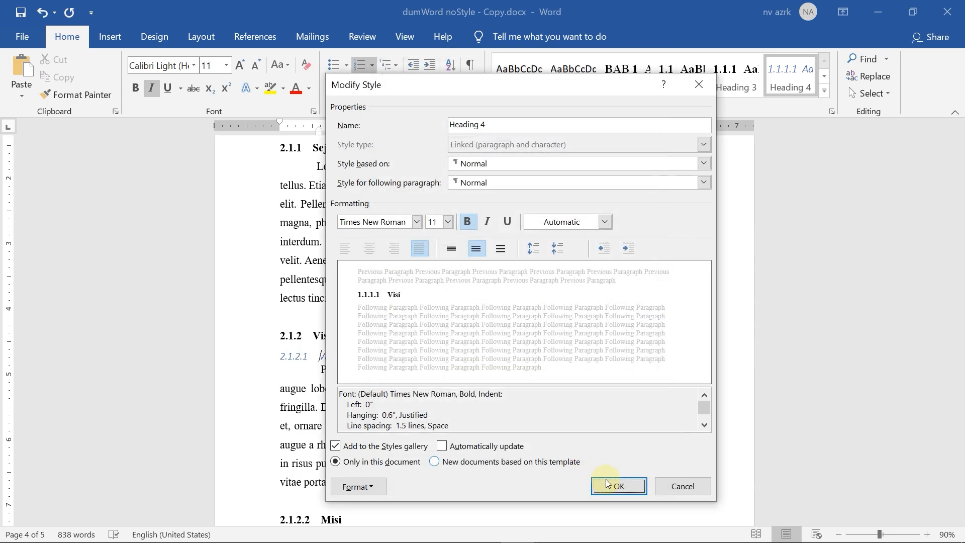
left_click(618, 487)
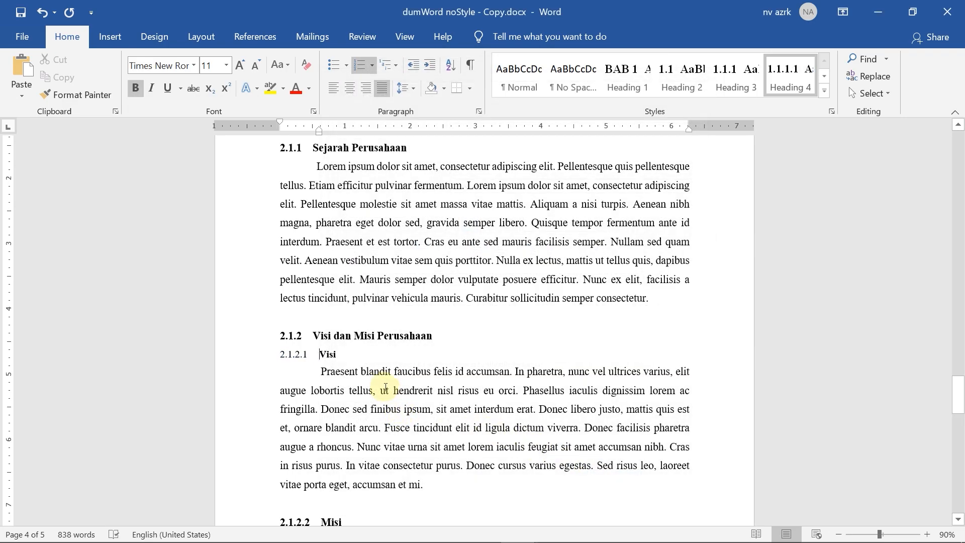
- Modify the Heading 4 style again to set its font size to 12
scroll(386, 387, "down", 3)
left_click(322, 364)
left_click(293, 363)
left_click(297, 196)
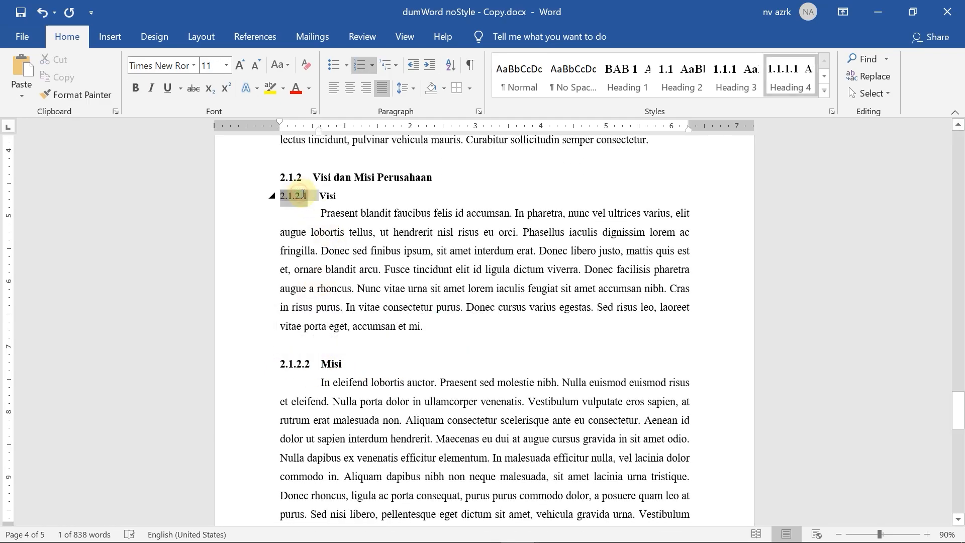
right_click(787, 85)
left_click(762, 112)
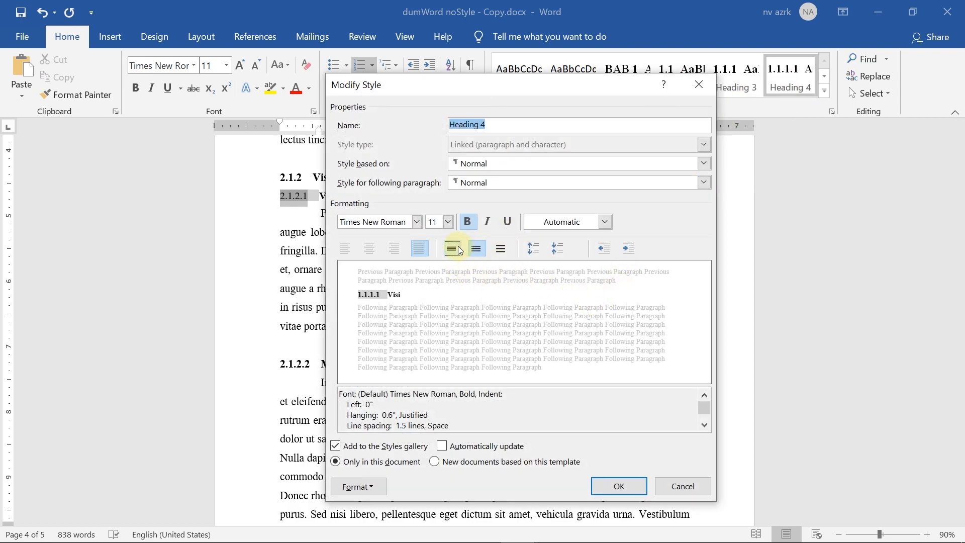
left_click(446, 221)
left_click(434, 275)
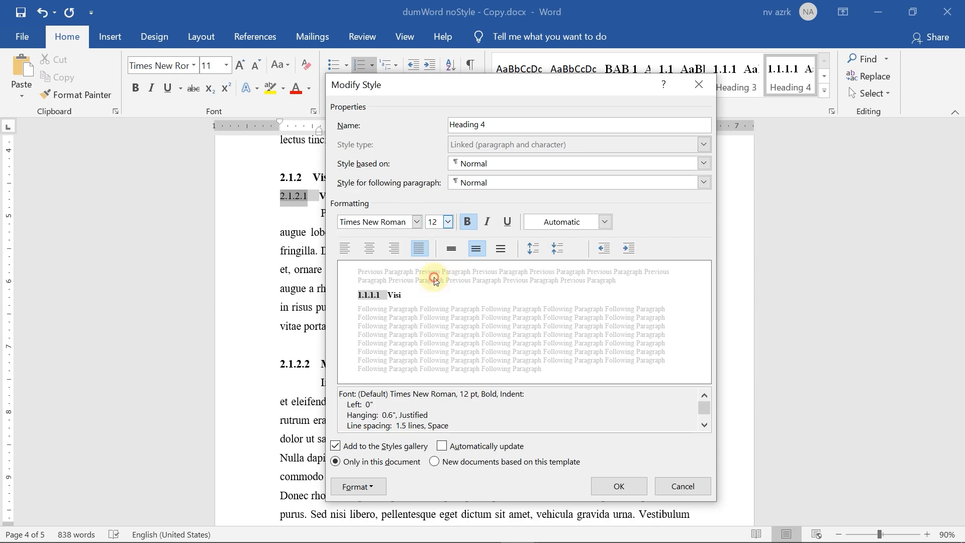
left_click(620, 485)
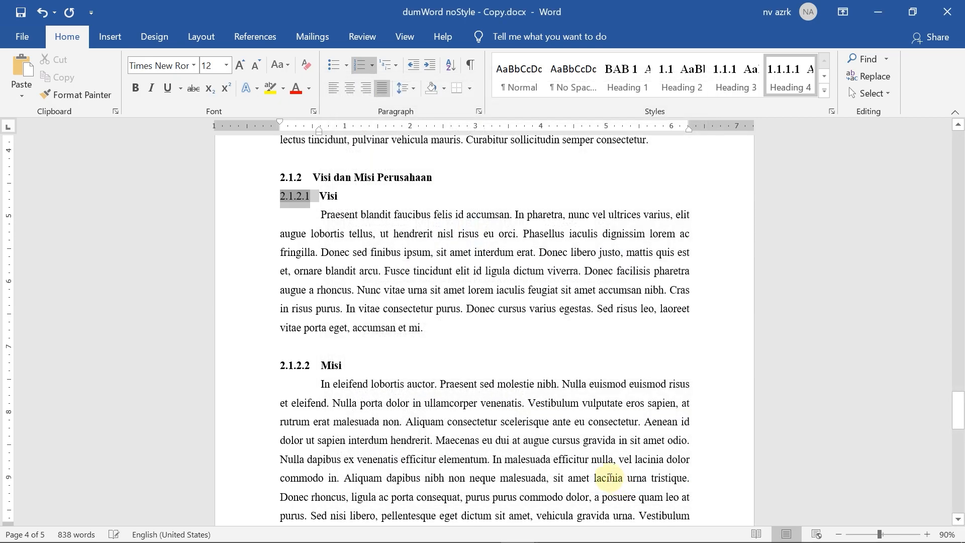
- Delete the manual number 2.1.2.2 in front of "Misi" and apply the Heading 4 style to it
left_click(321, 363)
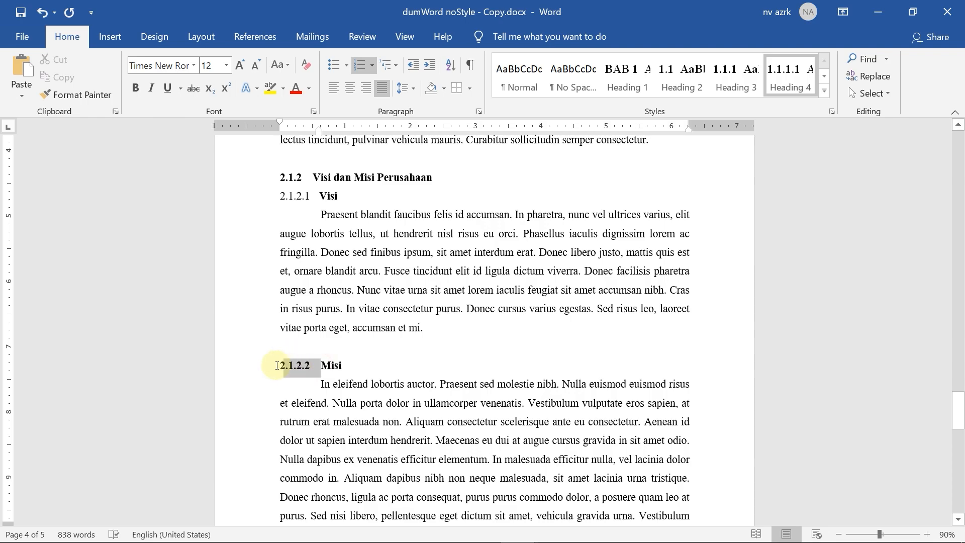
key("BackSpace")
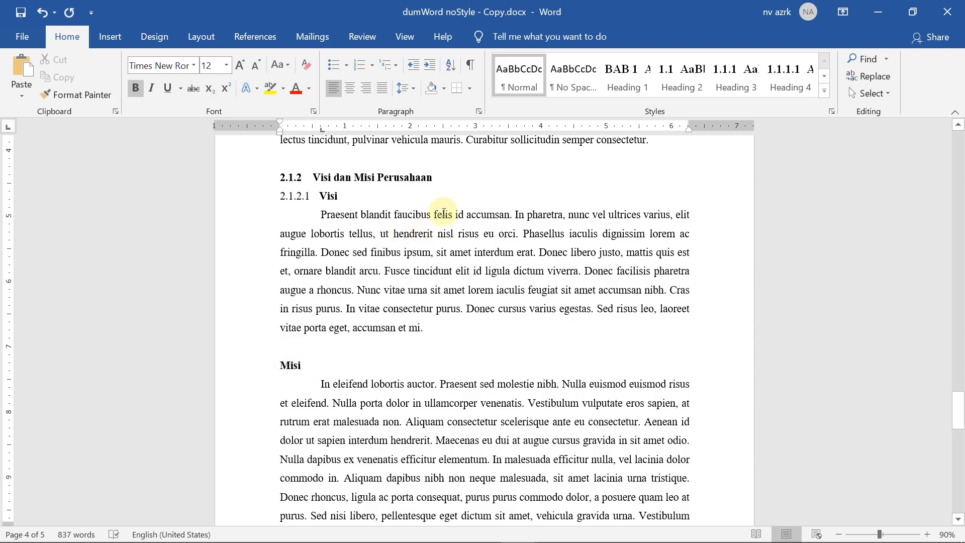
left_click(789, 79)
- Remove the manual number 2.2 from the "Landasan Teori" subheading and apply the Heading 2 style
scroll(452, 372, "down", 5)
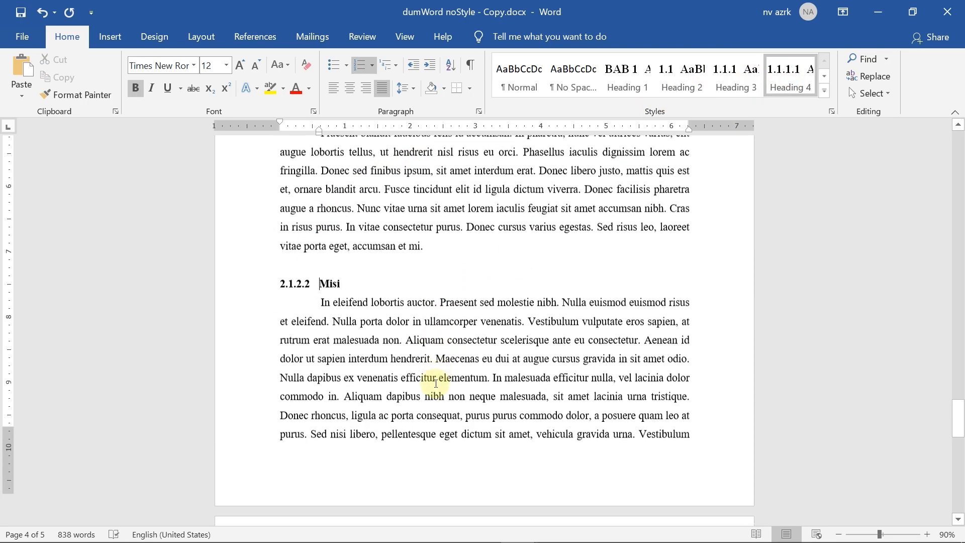
scroll(427, 372, "down", 3)
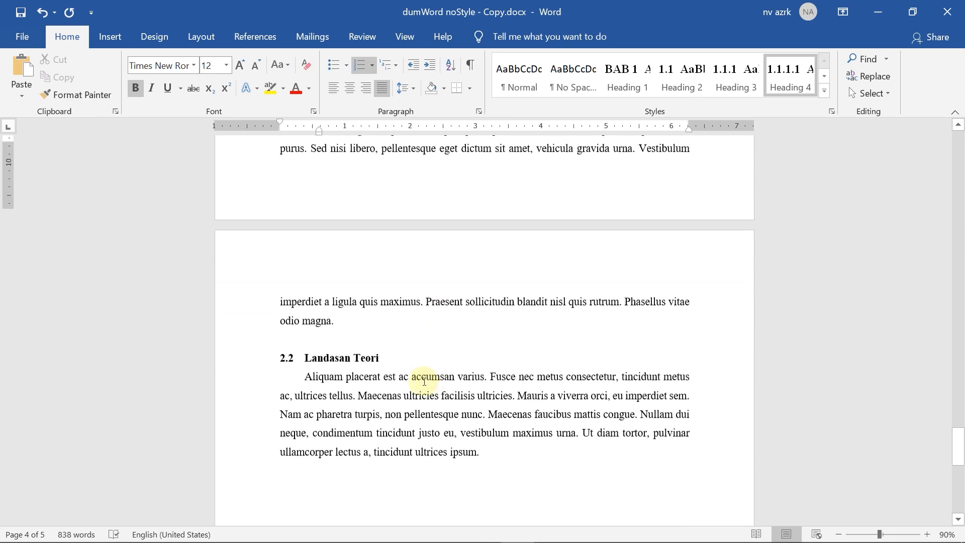
left_click(285, 345)
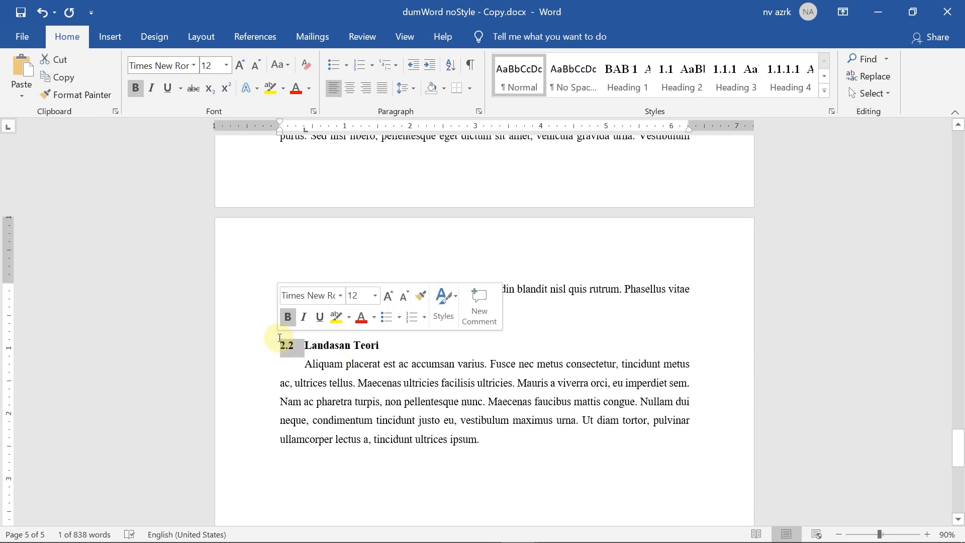
key("BackSpace")
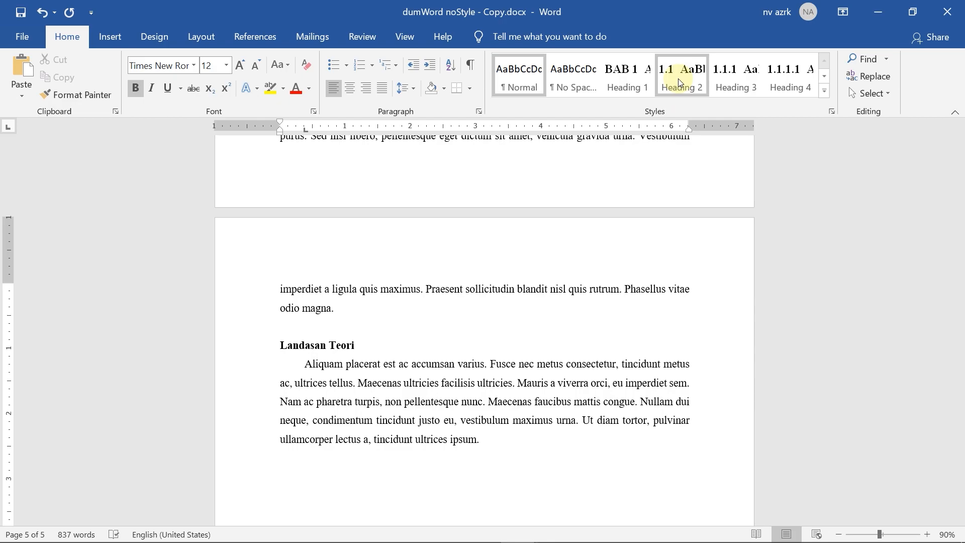
left_click(679, 80)
left_click(446, 408)
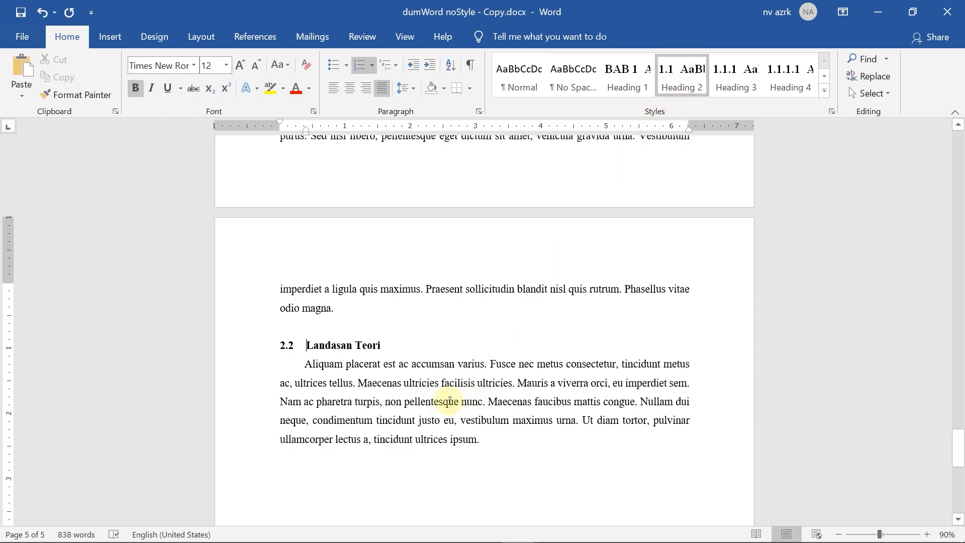
- Delete the manually typed table of contents on the first page, including its "DAFTAR ISI" title
scroll(449, 401, "down", 2)
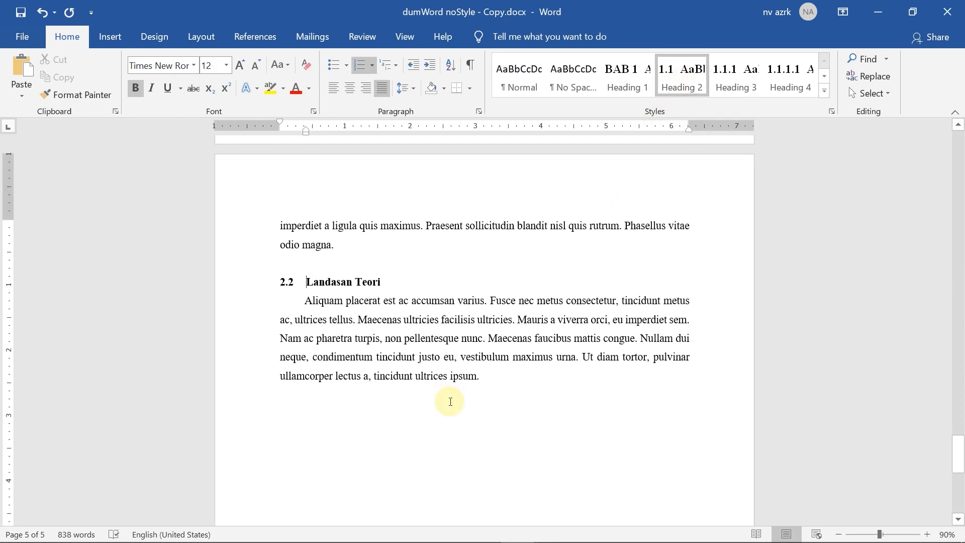
scroll(450, 402, "down", 2)
scroll(451, 403, "up", 9)
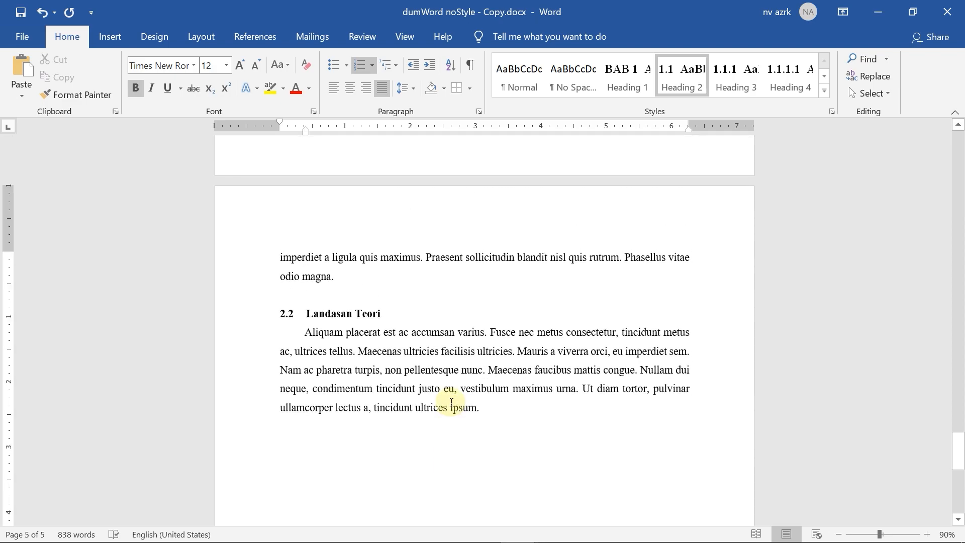
scroll(451, 402, "up", 3)
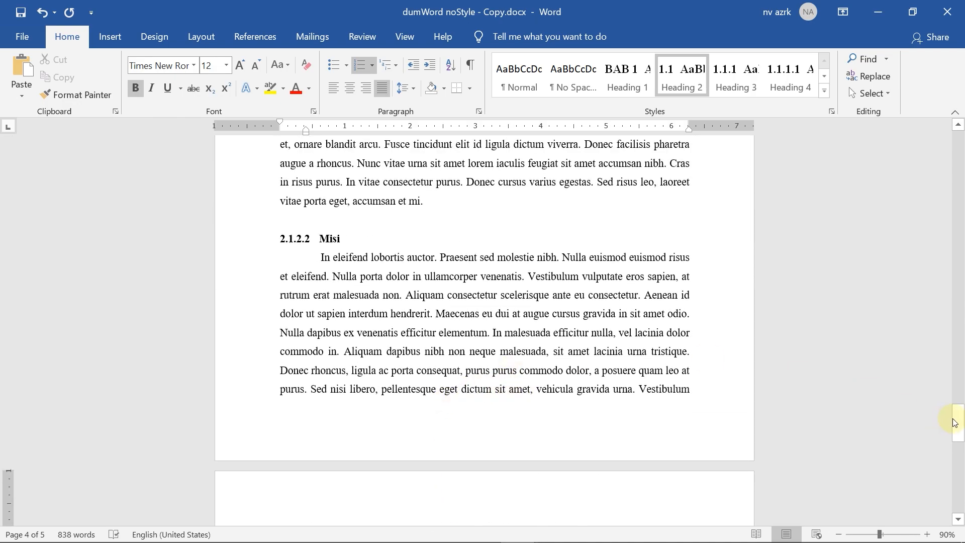
left_click_drag(958, 422, 951, 157)
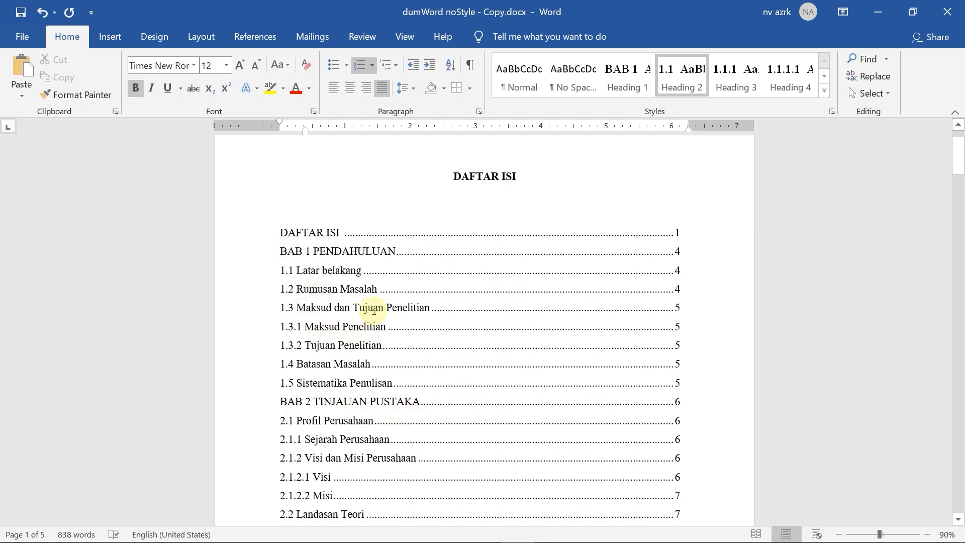
left_click_drag(454, 176, 677, 293)
key("Delete")
scroll(674, 304, "up", 2)
- Insert the built-in Automatic Table 1 table of contents on the emptied first page
left_click(316, 196)
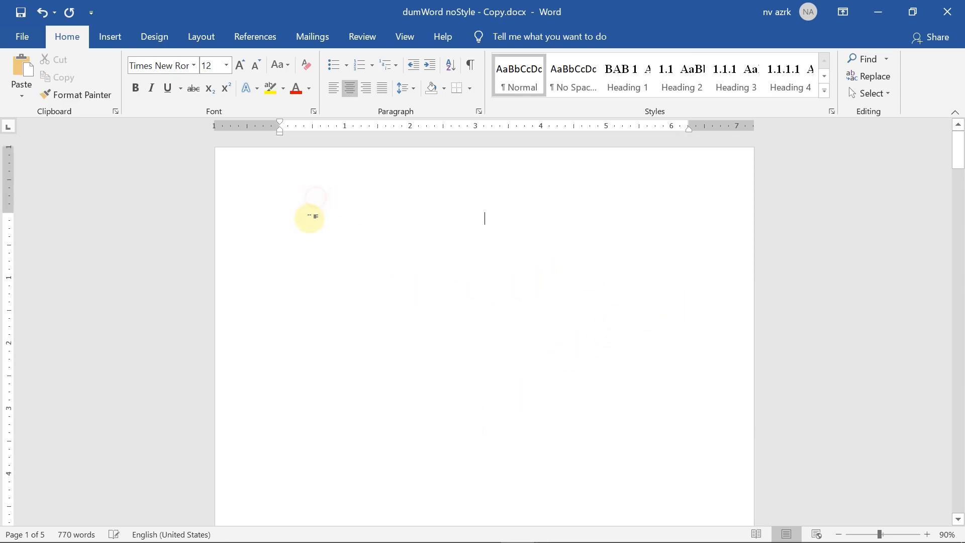
left_click(280, 239)
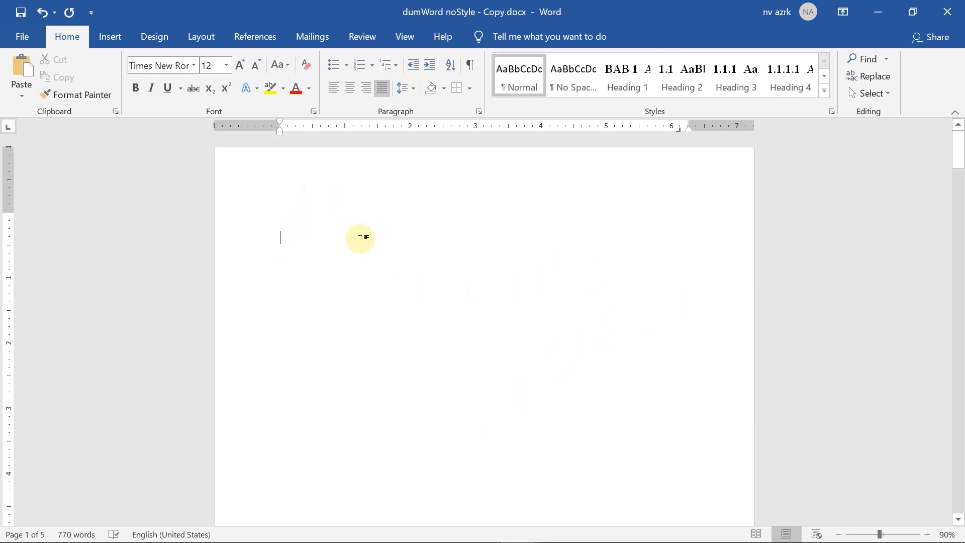
left_click(252, 38)
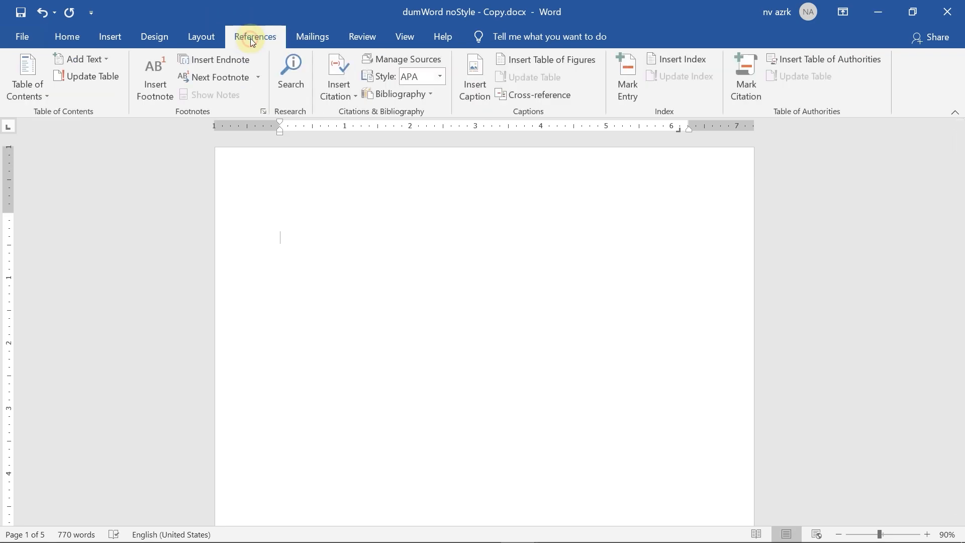
left_click(38, 95)
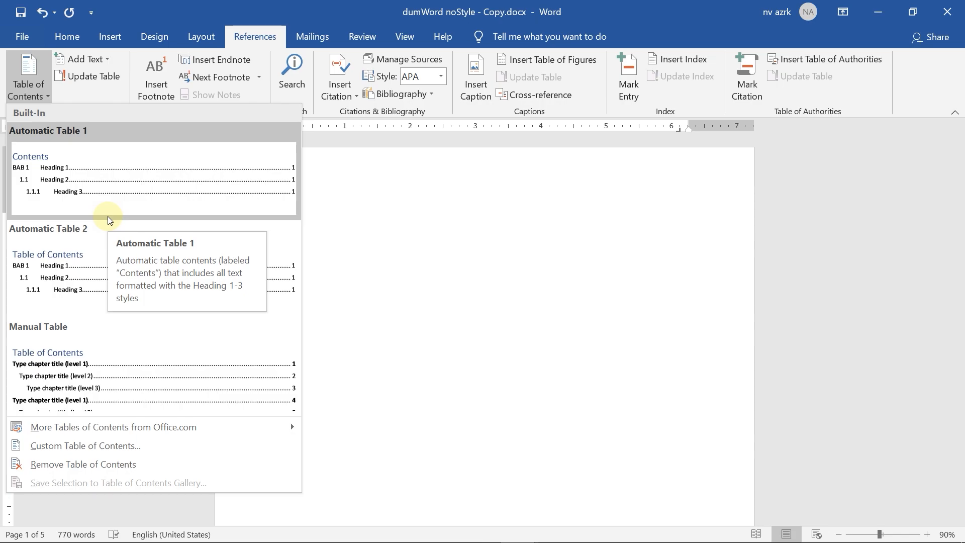
left_click(54, 177)
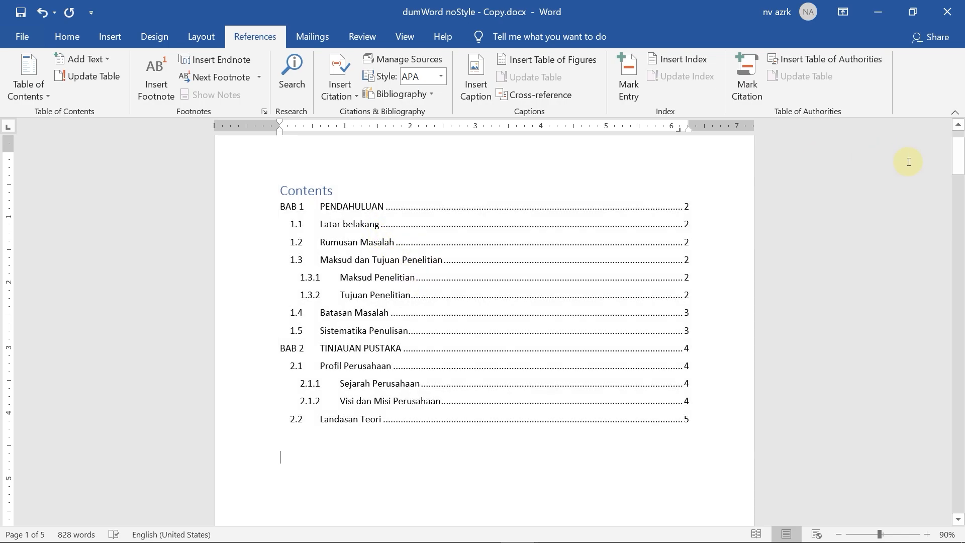
- Open the custom settings for the inserted table of contents and set it to show 4 levels
mouse_move(958, 163)
left_mouse_down()
mouse_move(958, 405)
mouse_move(958, 151)
left_mouse_up()
left_click(336, 332)
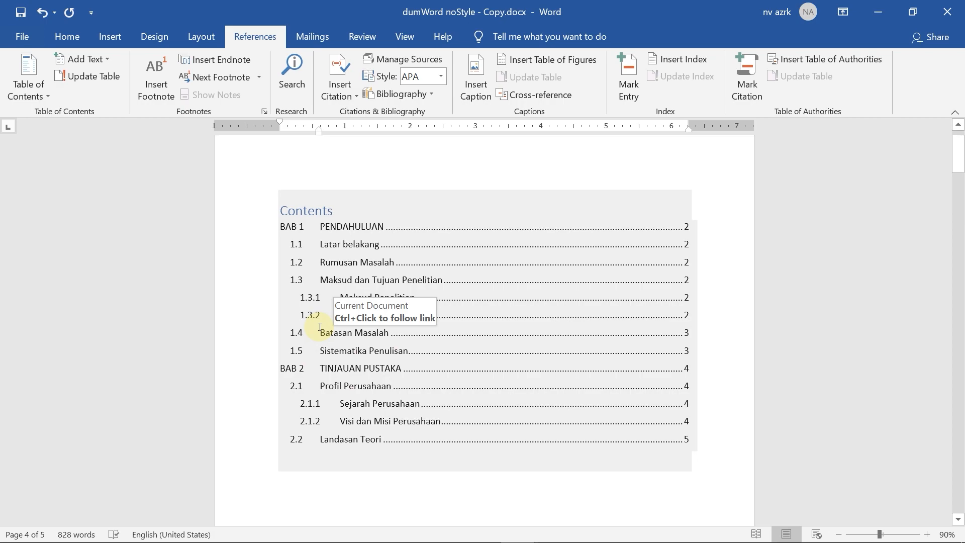
left_click(320, 327)
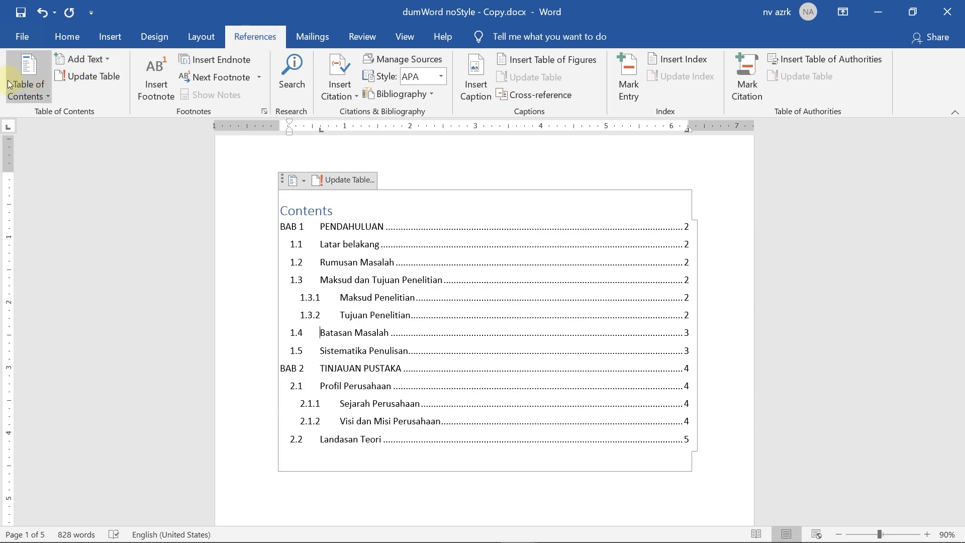
left_click(23, 88)
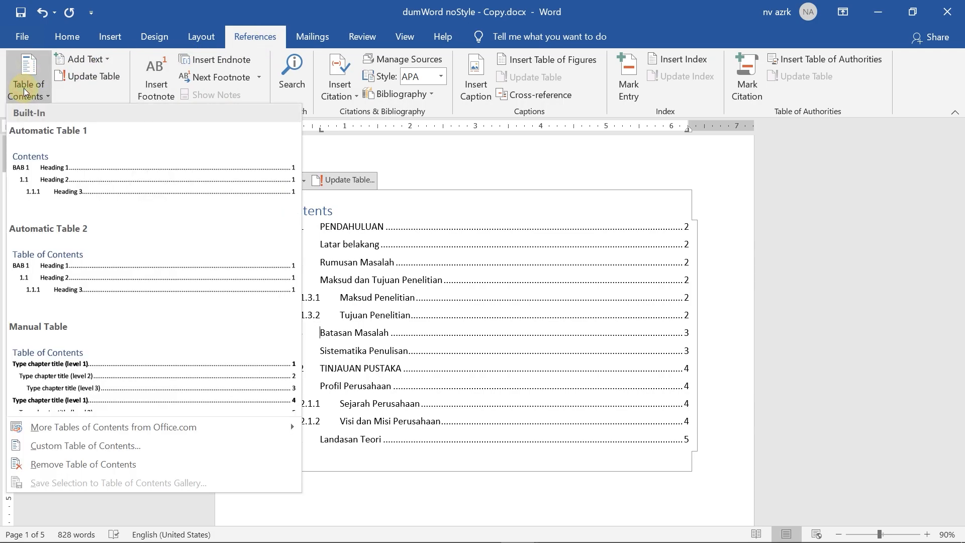
left_click(100, 447)
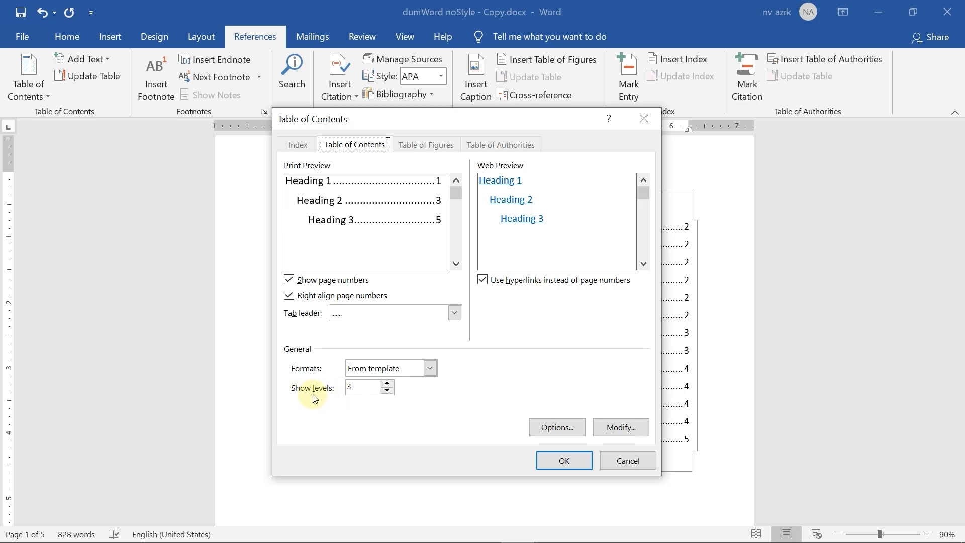
left_click(387, 383)
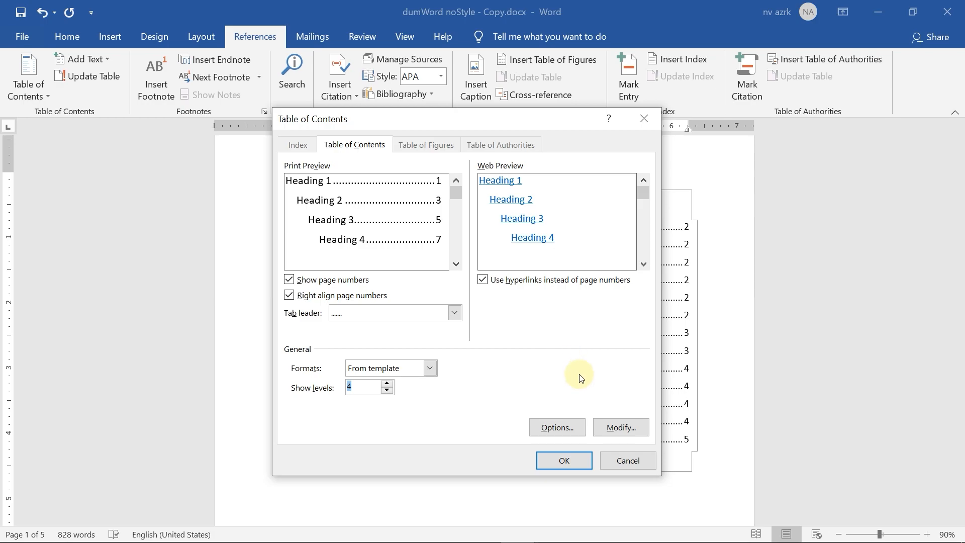
- Open the table of contents entry styles and set TOC 1 to Times New Roman, 12 pt, justified
left_click(621, 428)
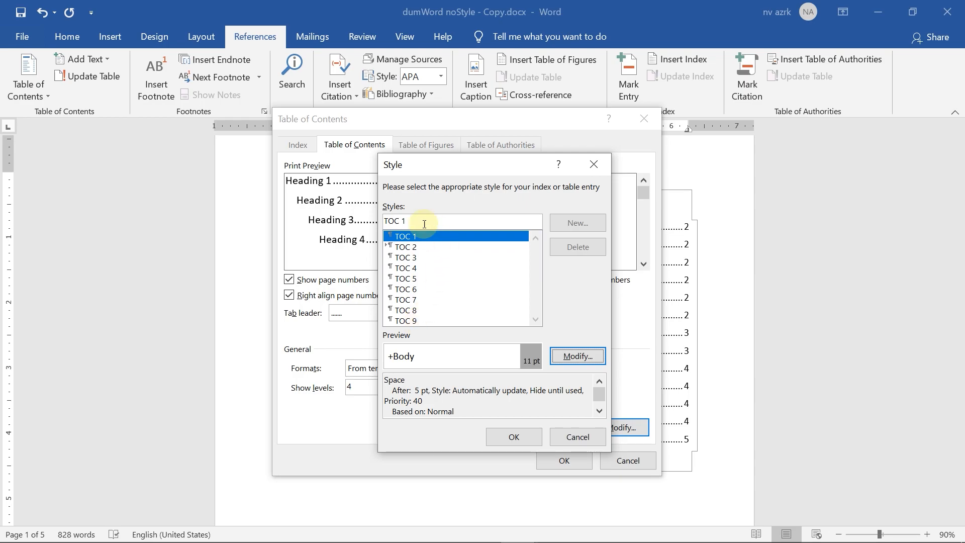
left_click(405, 240)
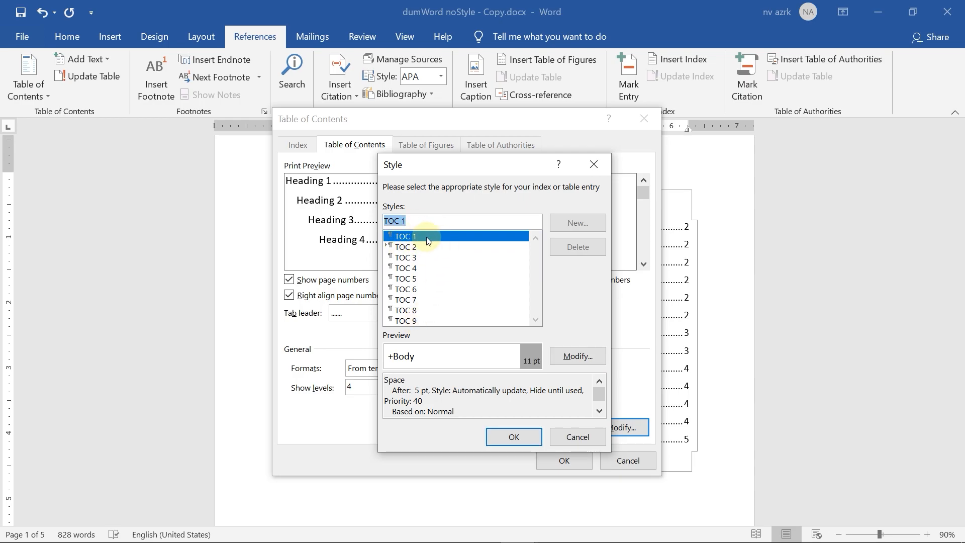
left_click(416, 247)
left_click(421, 257)
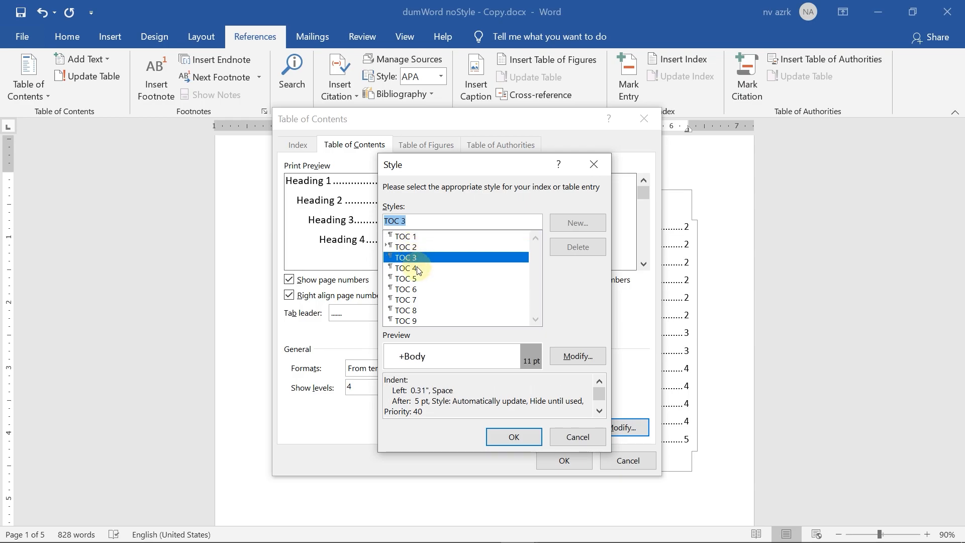
left_click(419, 269)
left_click(421, 237)
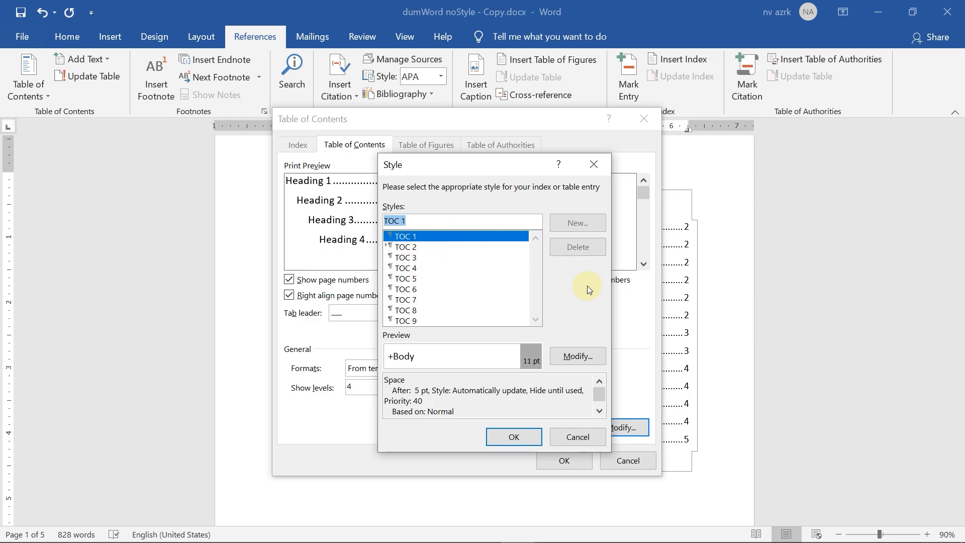
left_click(578, 356)
left_click(416, 222)
left_click(372, 333)
left_click(448, 221)
left_click(433, 268)
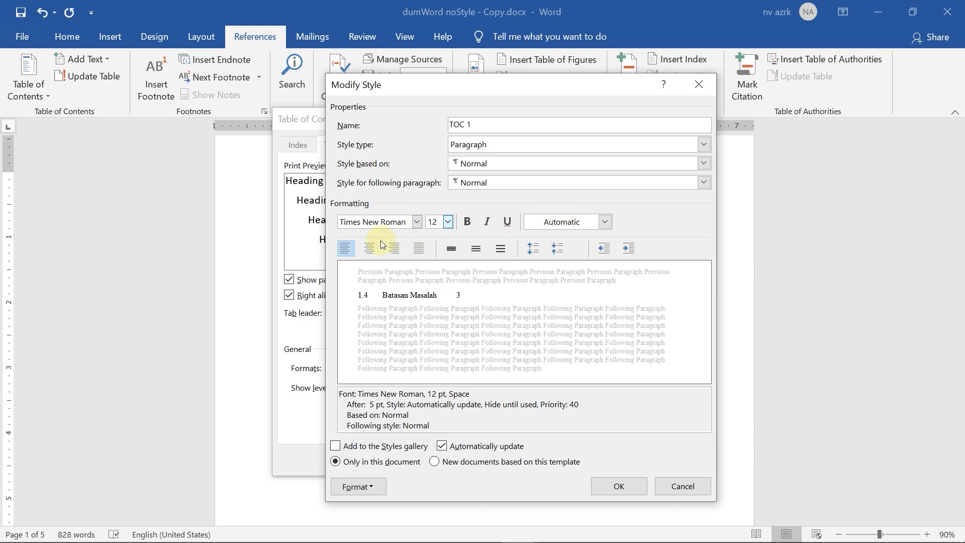
left_click(411, 252)
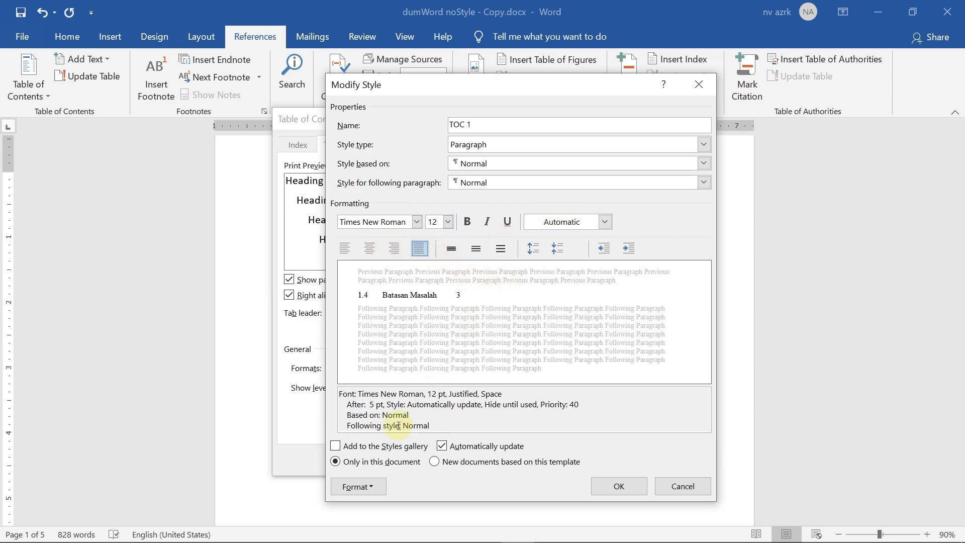
- Set the TOC 1 style's spacing after to 0 pt and its line spacing to 1.5 lines
left_click(371, 488)
left_click(392, 342)
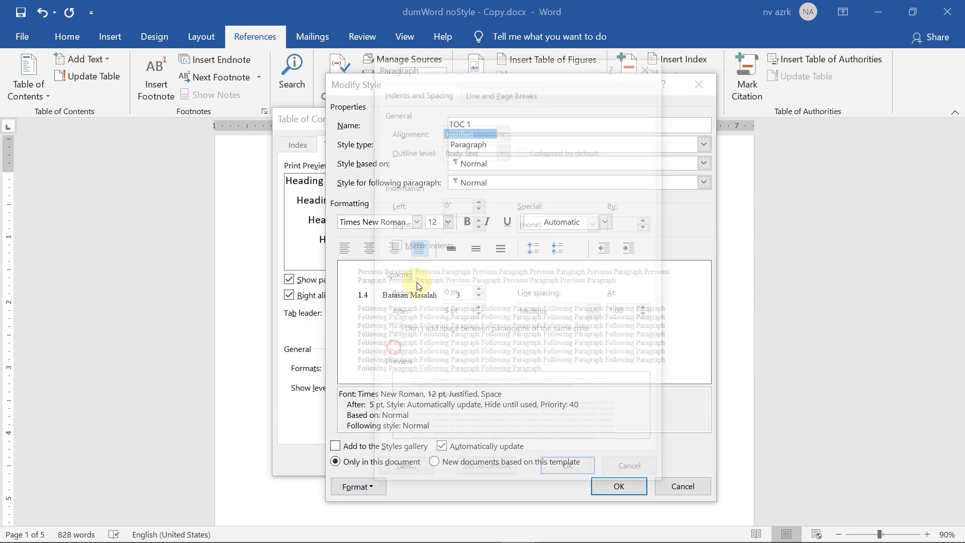
left_click(478, 316)
left_click(564, 313)
left_click(572, 341)
left_click(580, 477)
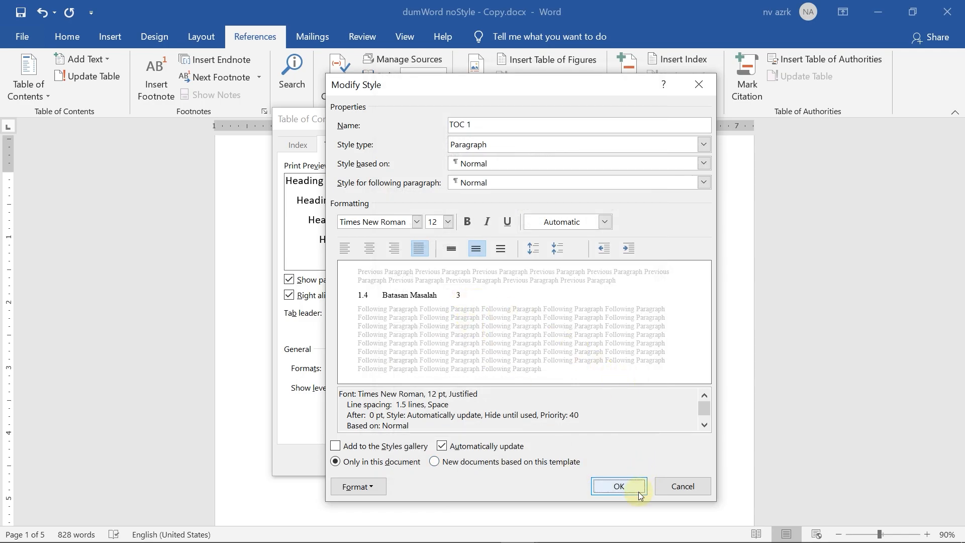
left_click(618, 486)
- Modify the TOC 2 style to use Times New Roman, 12 pt, with justified alignment
left_click(496, 247)
left_click(578, 357)
left_click(417, 221)
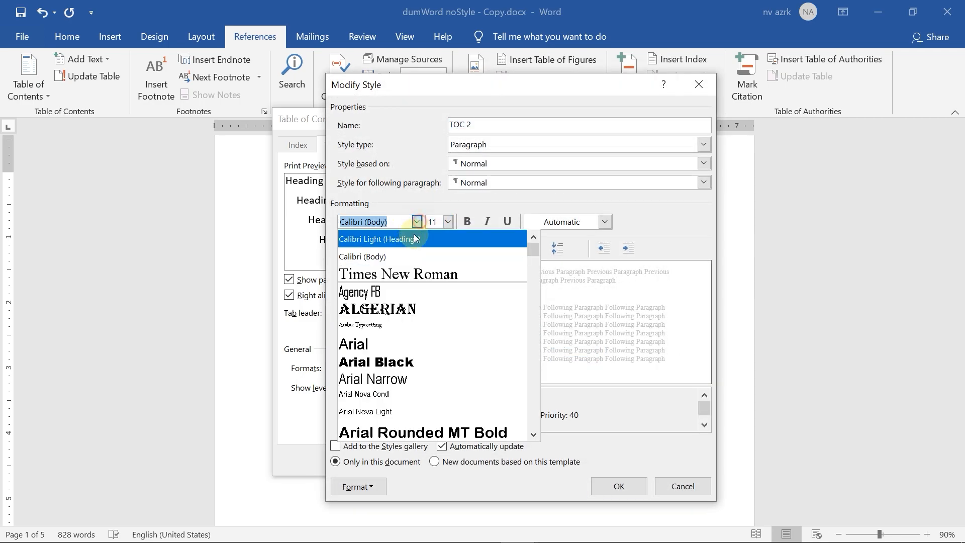
left_click(406, 274)
left_click(448, 221)
left_click(432, 271)
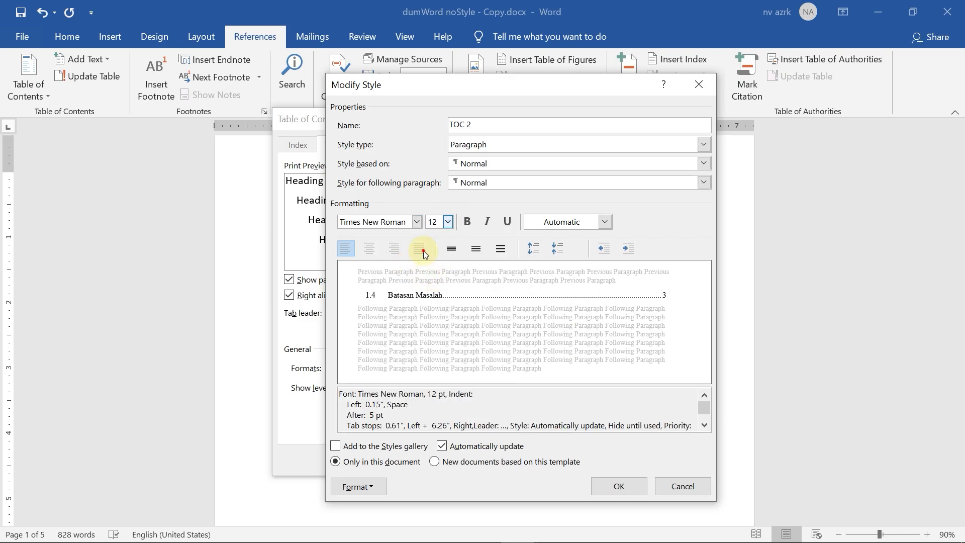
left_click(422, 250)
- Set the TOC 2 style's spacing after to 0 pt and its line spacing to 1.5 lines
left_click(358, 486)
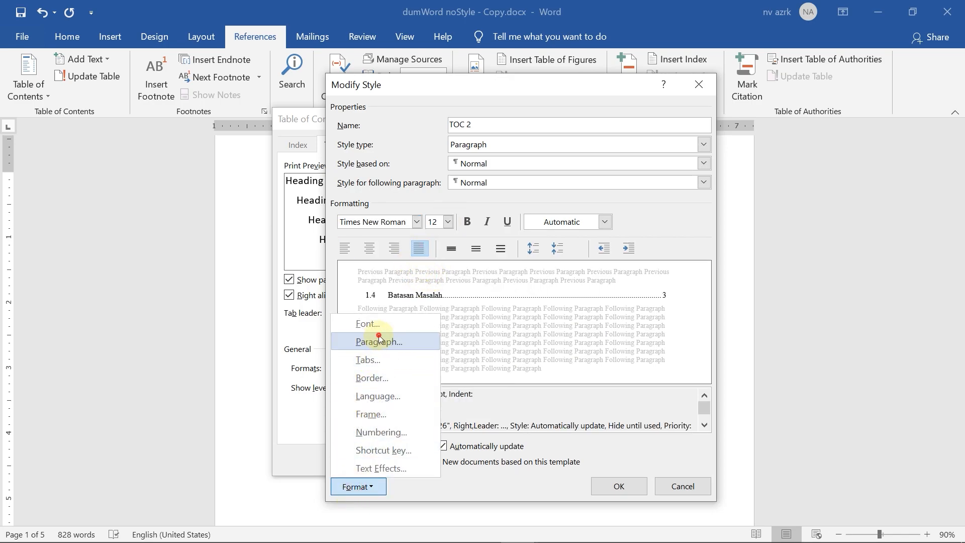
left_click(379, 342)
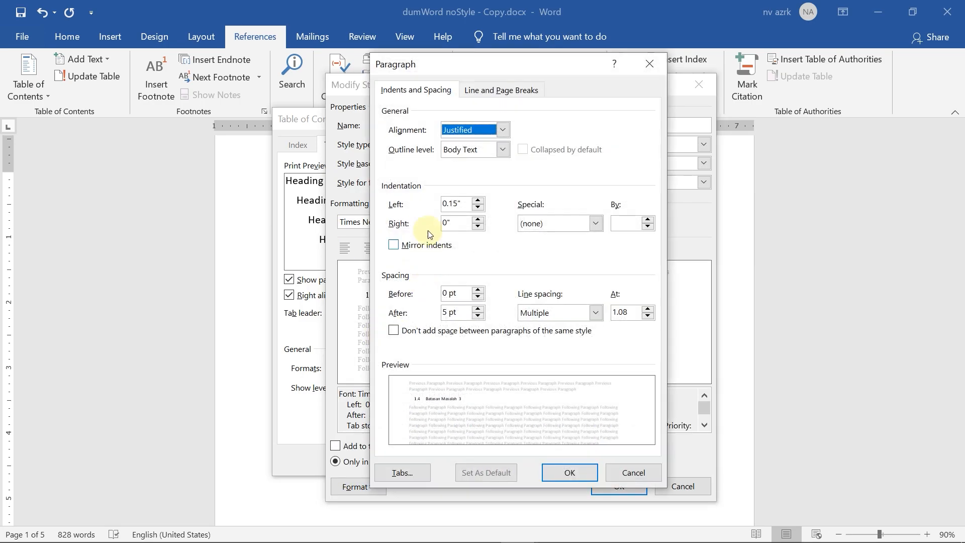
left_click(478, 316)
left_click(596, 313)
left_click(545, 334)
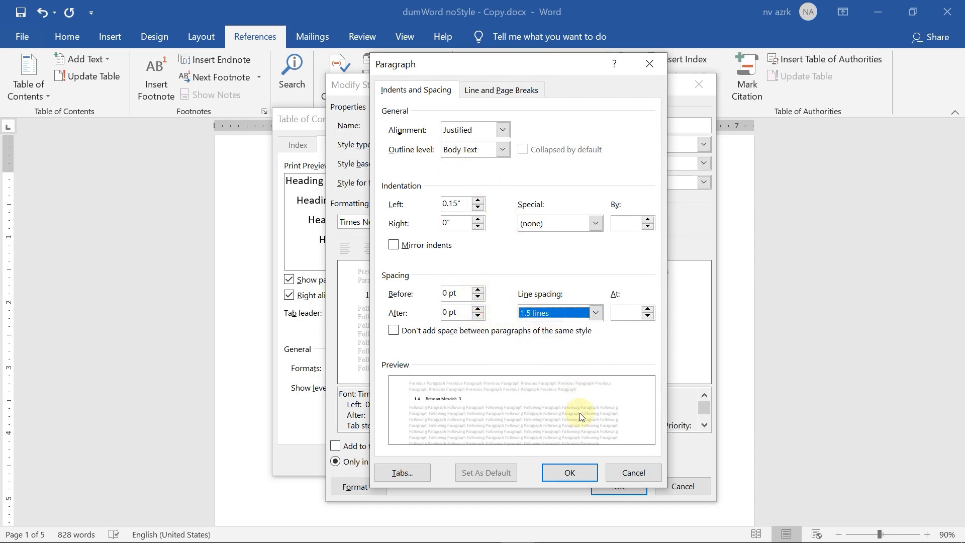
left_click(569, 472)
left_click(630, 488)
- Modify the TOC 3 style to use justified alignment and Times New Roman at 12 pt
left_click(406, 258)
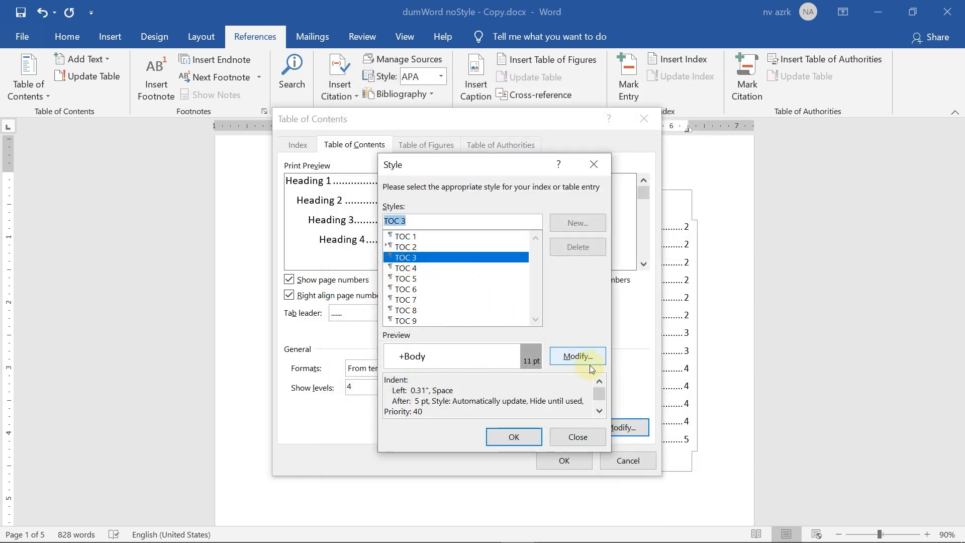
left_click(577, 356)
left_click(419, 248)
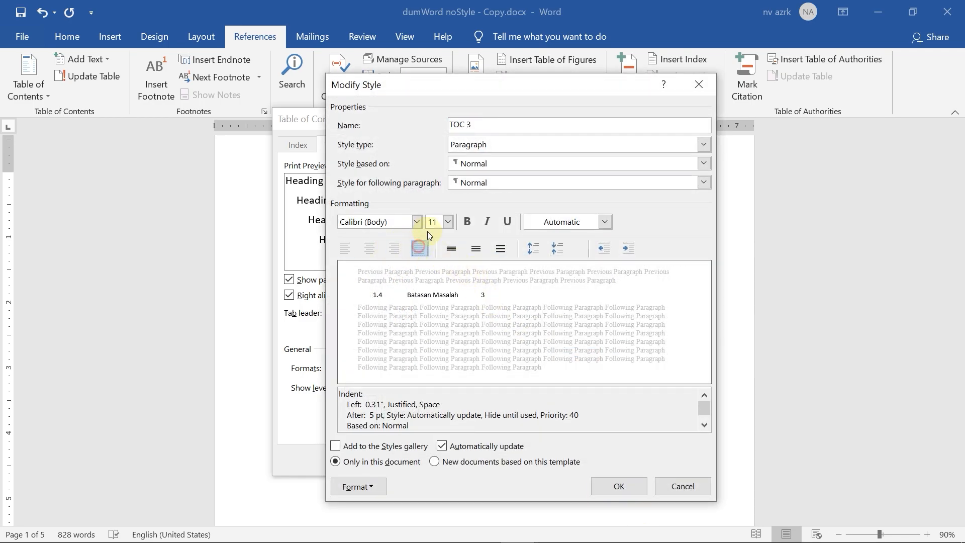
left_click(417, 221)
left_click(428, 273)
left_click(448, 221)
left_click(429, 276)
- Set the TOC 3 style's spacing after to 0 pt and its line spacing to 1.5 lines
left_click(358, 486)
left_click(402, 342)
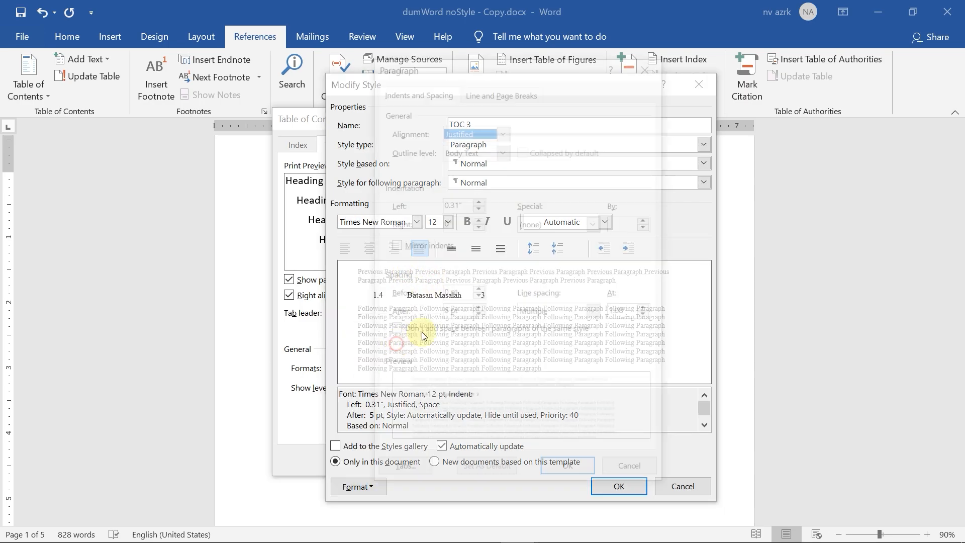
left_click(478, 317)
left_click(594, 313)
left_click(571, 334)
left_click(570, 473)
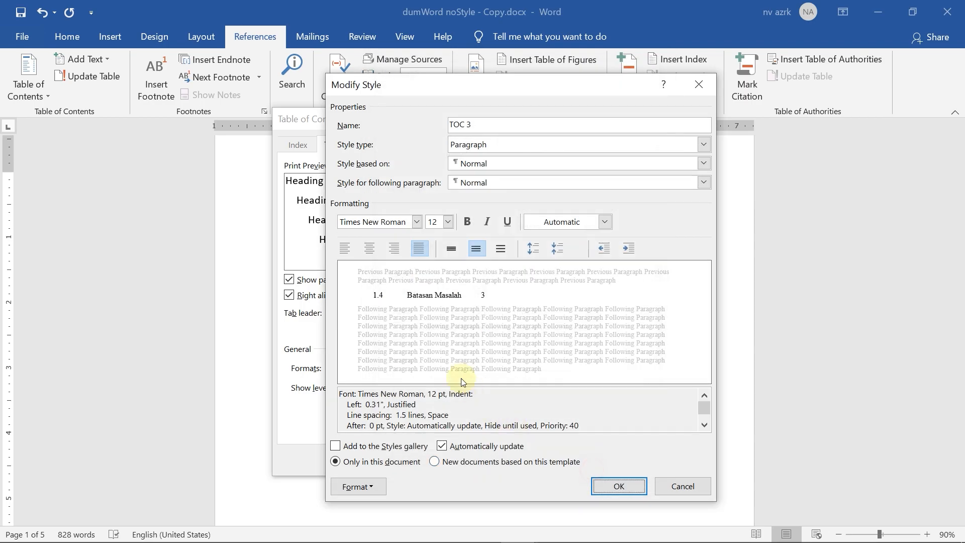
left_click(618, 485)
- Modify the TOC 4 style to use Times New Roman, 12 pt, with justified alignment
left_click(439, 269)
left_click(577, 356)
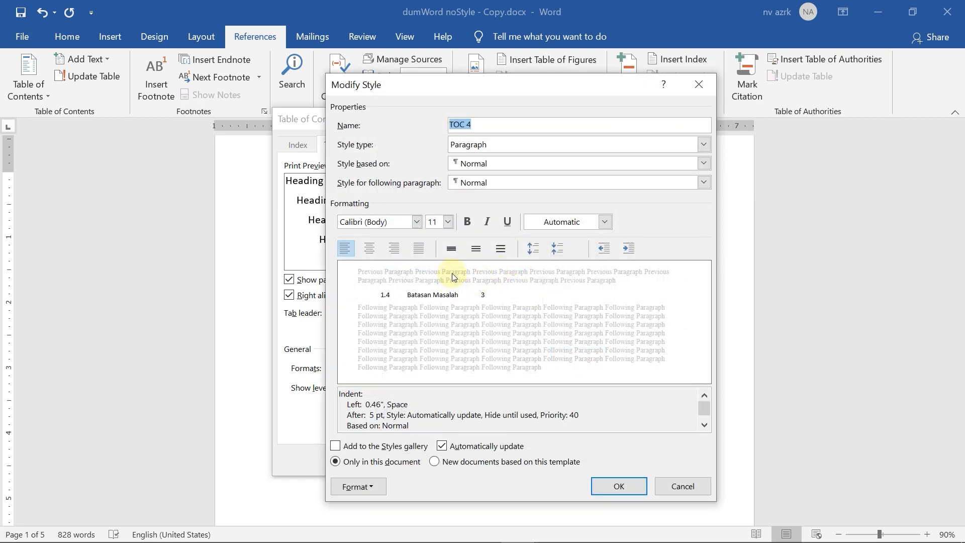
left_click(417, 222)
left_click(401, 274)
left_click(447, 221)
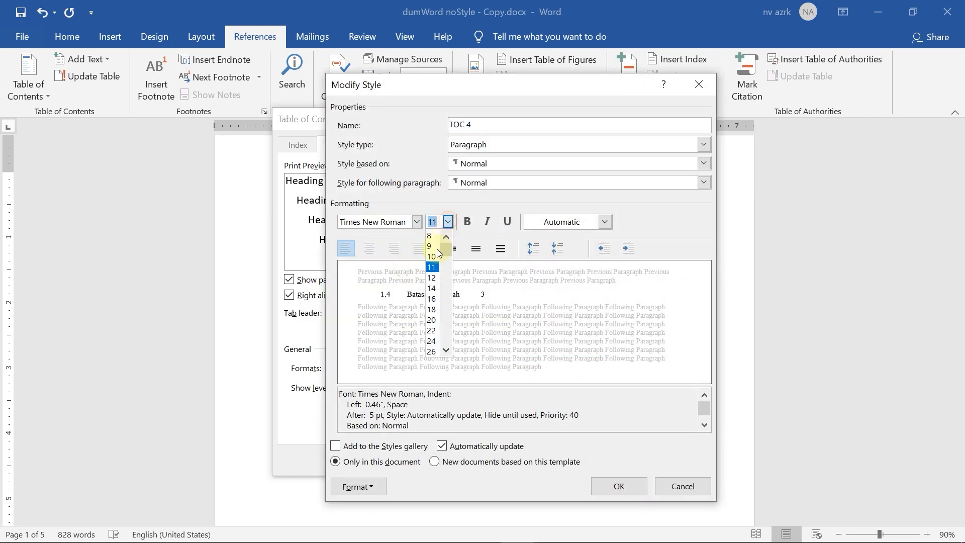
left_click(434, 278)
left_click(419, 248)
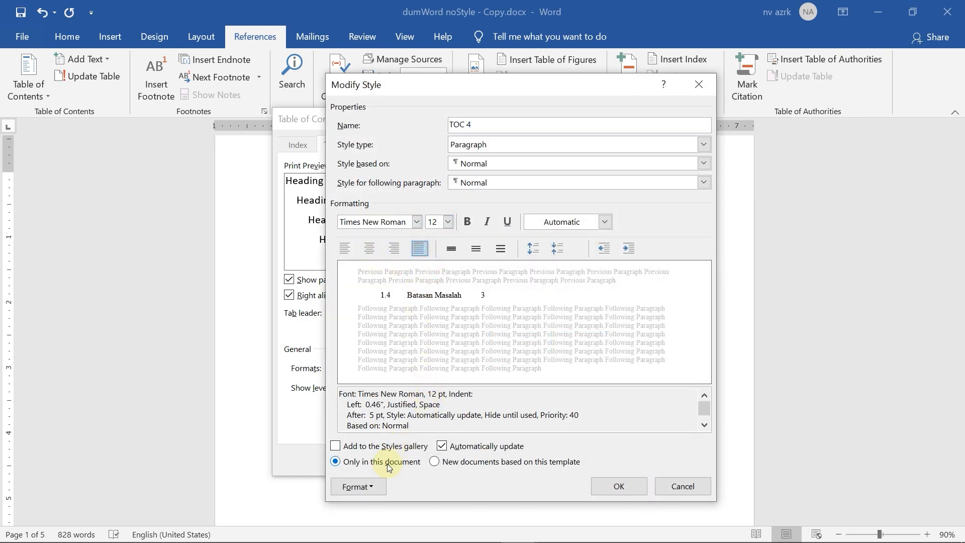
- Set the TOC 4 style's spacing after to 0 pt and its line spacing to 1.5 lines
left_click(372, 487)
left_click(382, 343)
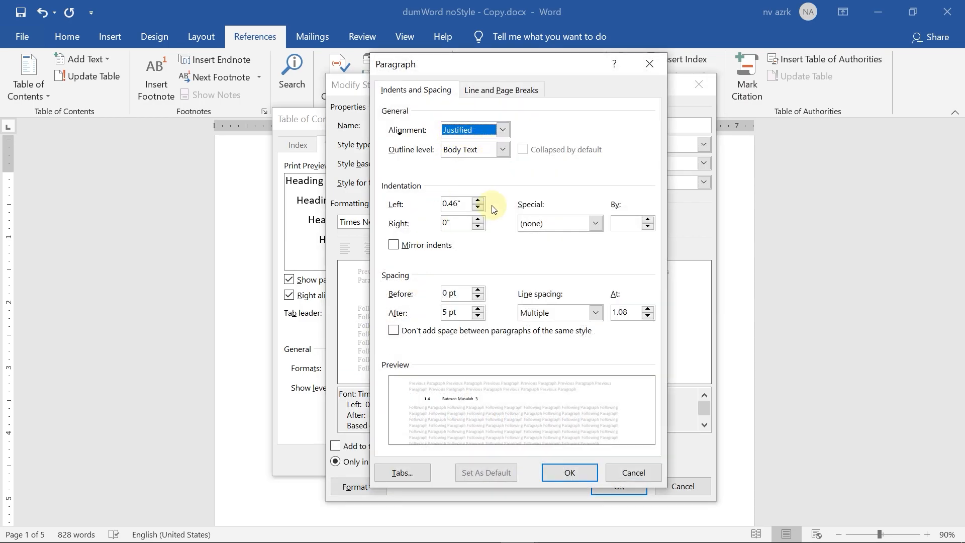
left_click(478, 317)
left_click(560, 313)
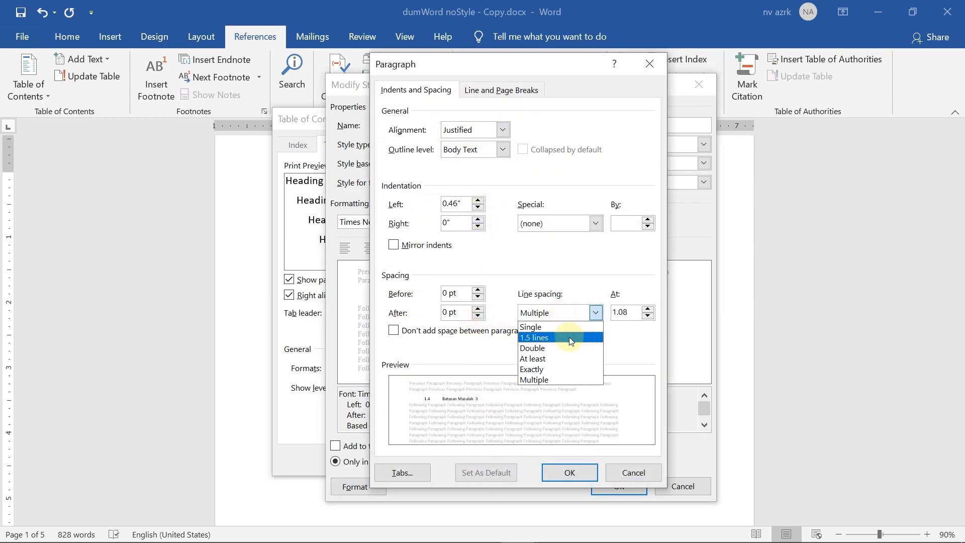
left_click(569, 337)
left_click(569, 473)
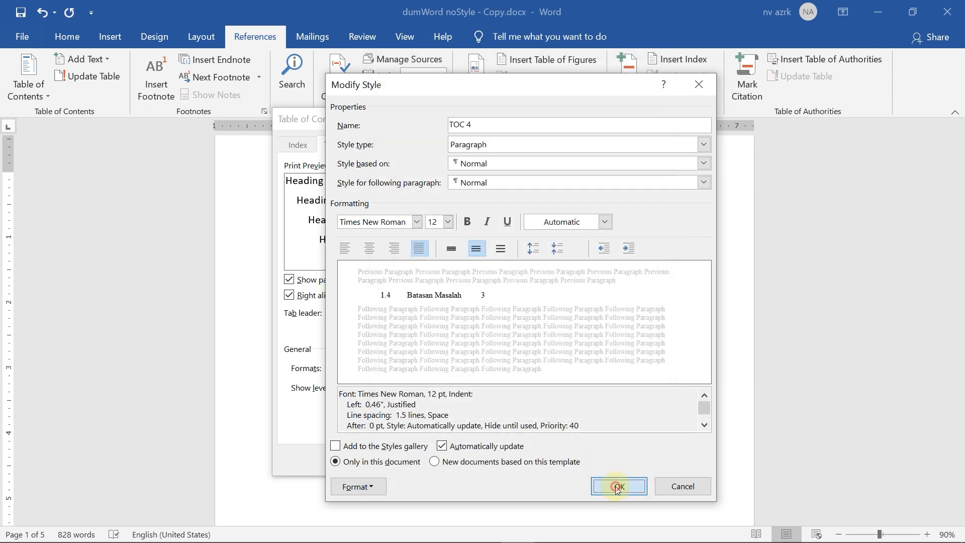
left_click(618, 485)
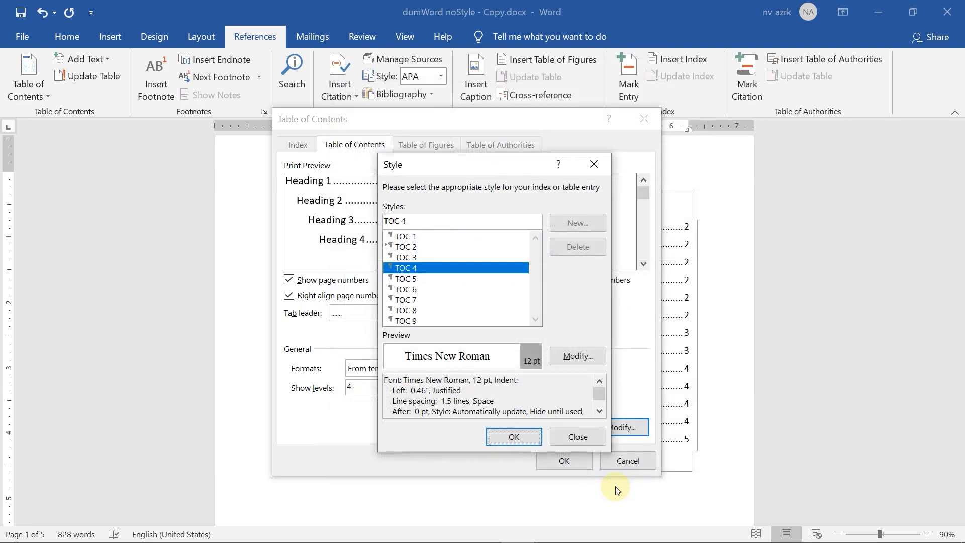
- Apply the modified TOC styles, replace the existing table of contents on the first page, and check its entries
left_click(515, 437)
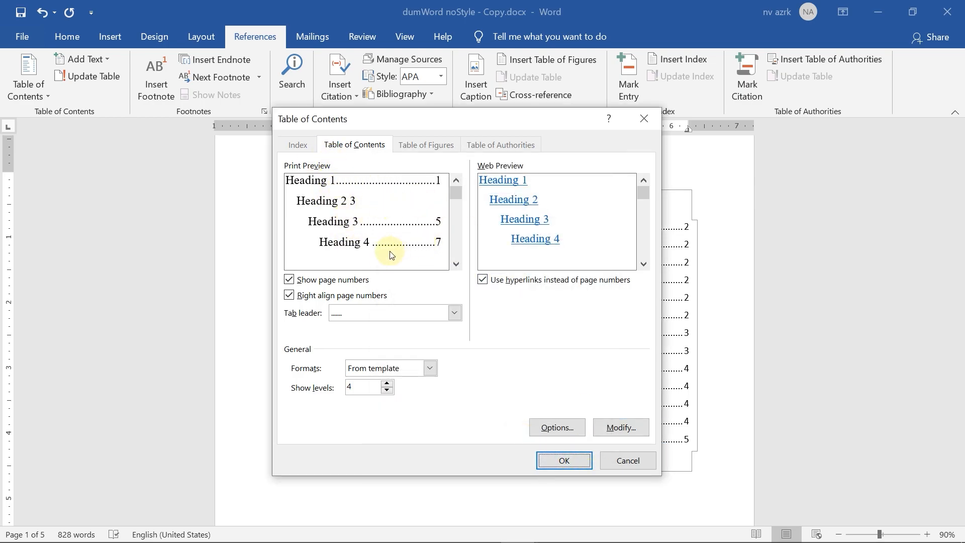
left_click(564, 460)
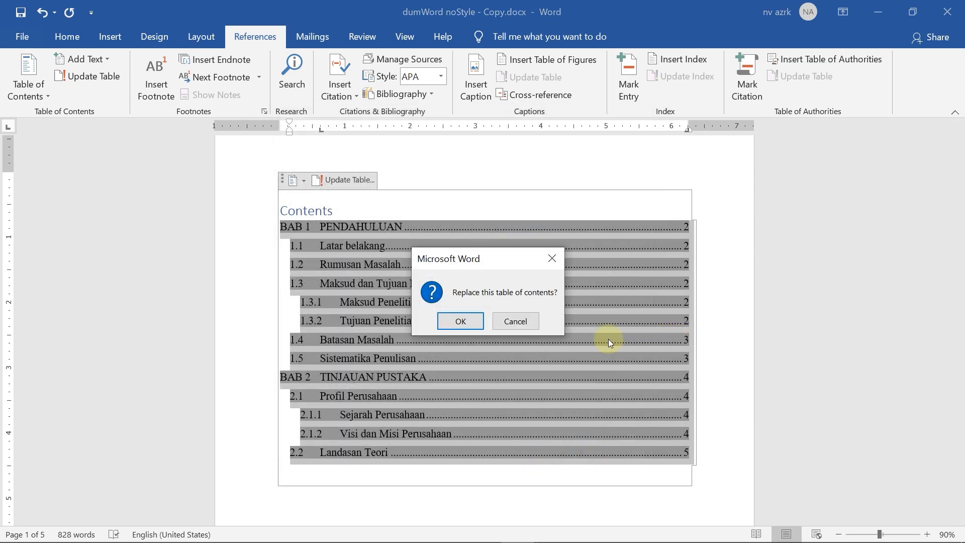
left_click(461, 320)
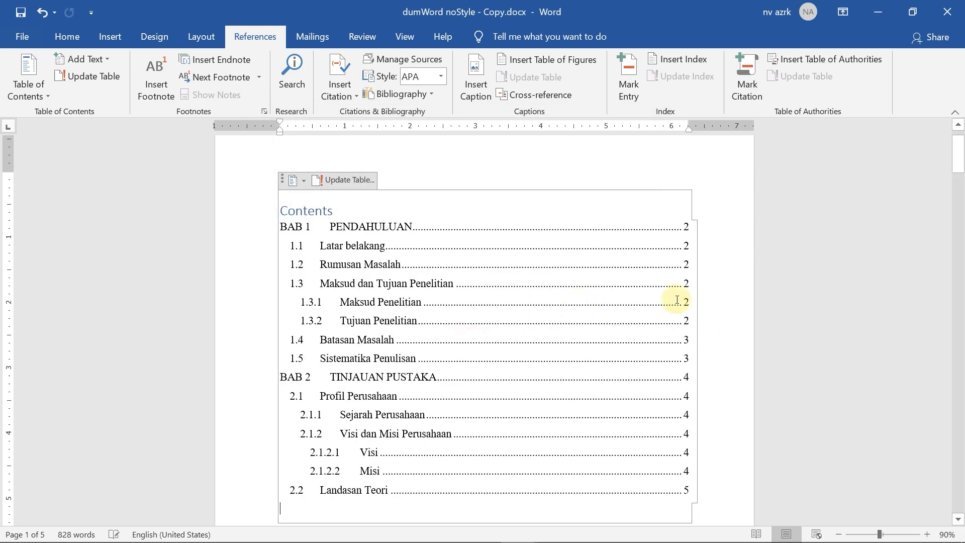
left_click(360, 226)
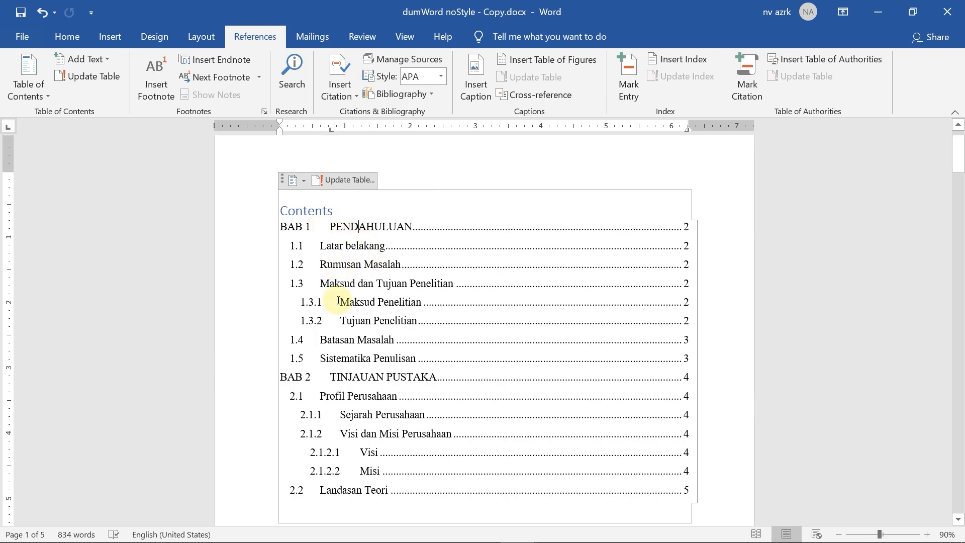
scroll(342, 423, "down", 1)
left_click(365, 425)
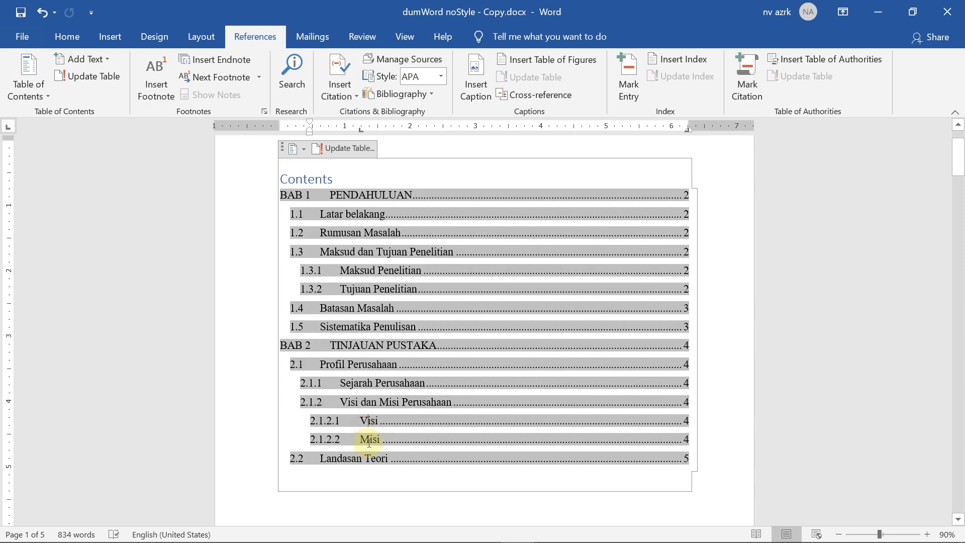
scroll(631, 415, "up", 2)
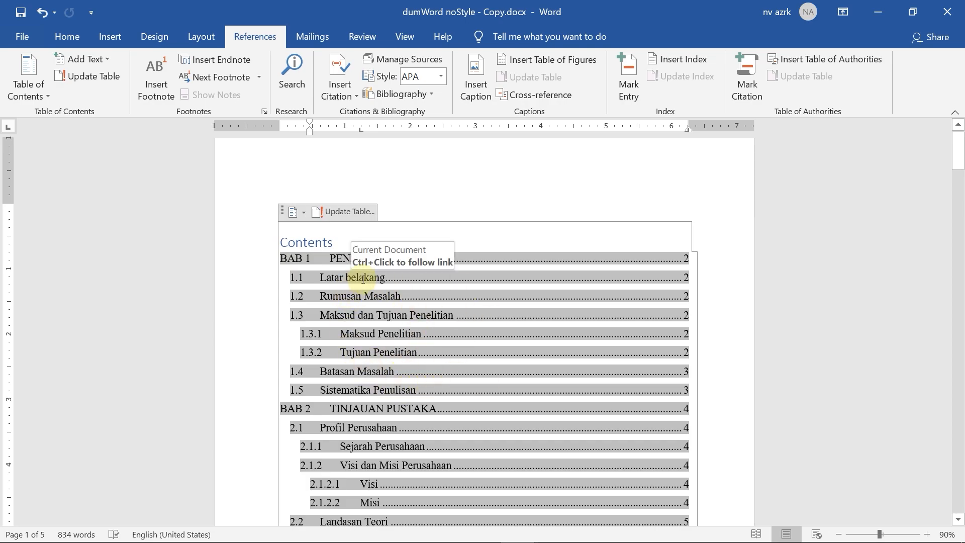
- Include the TOC Heading style at level 1 in the custom table of contents options and replace the existing table
left_click(283, 245)
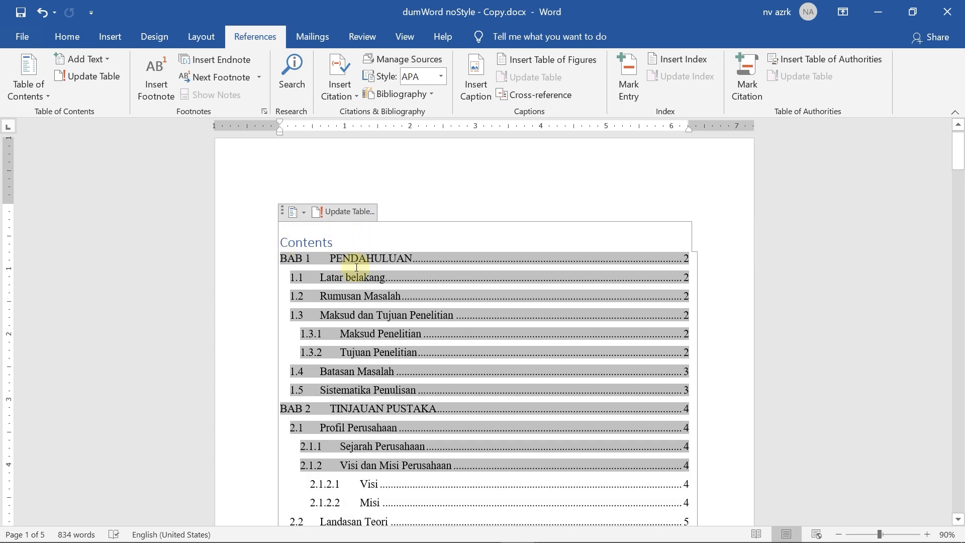
left_click(36, 88)
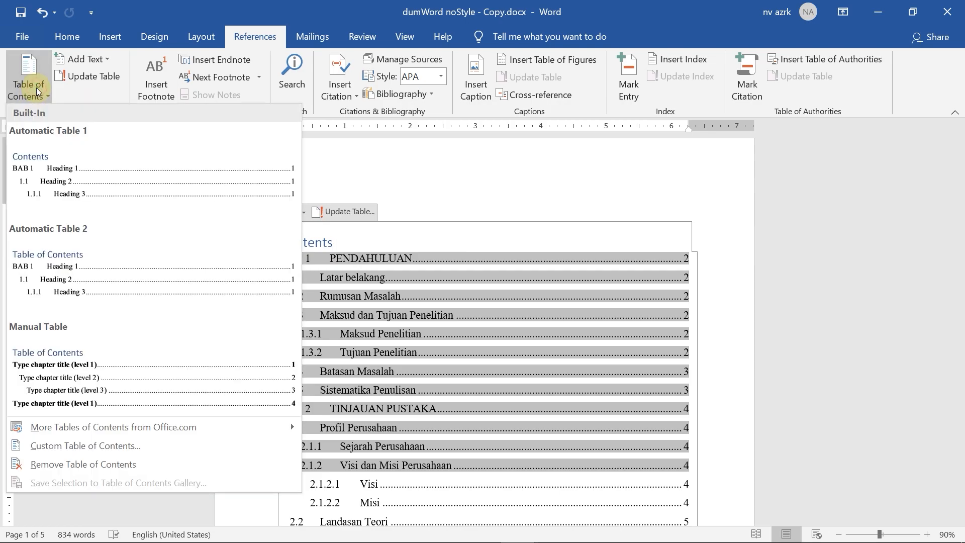
left_click(133, 448)
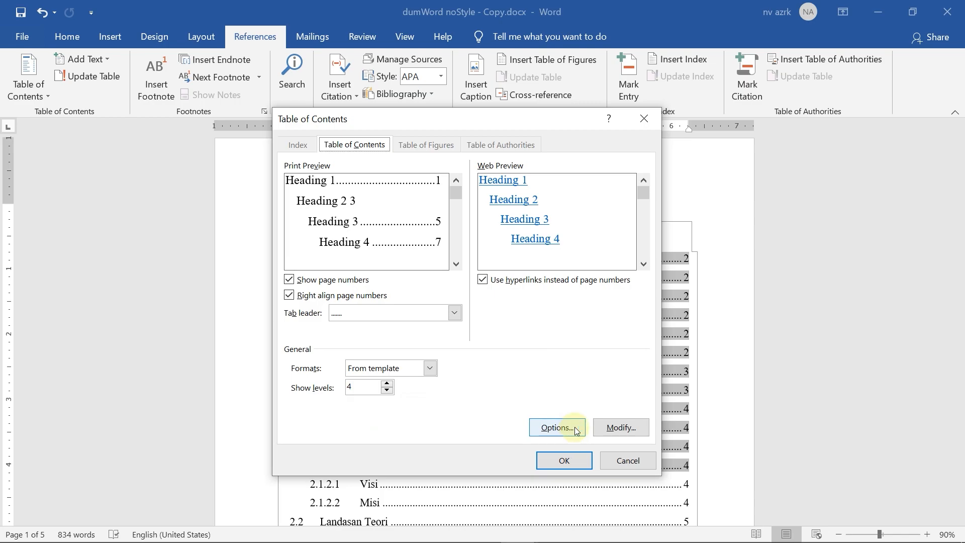
left_click(557, 427)
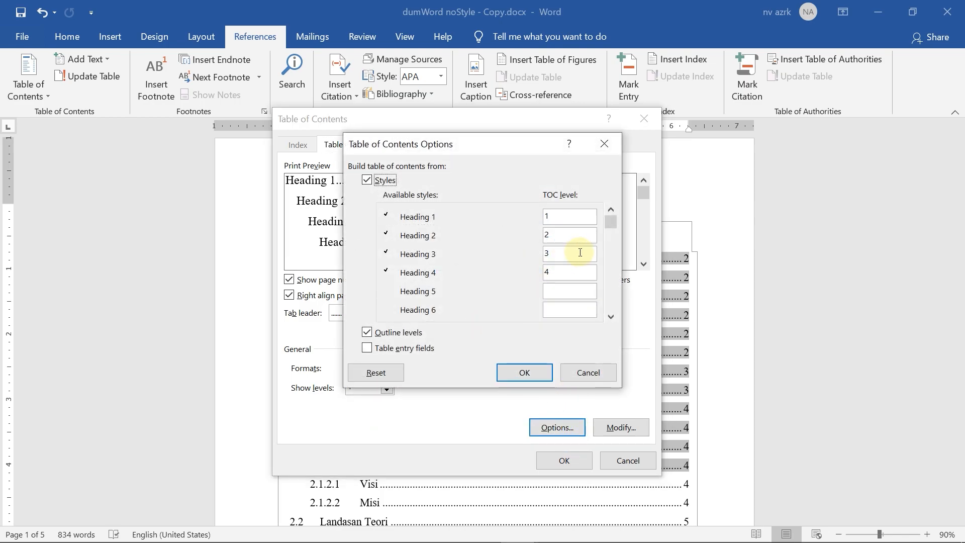
left_click_drag(608, 222, 607, 251)
left_click_drag(603, 310, 602, 311)
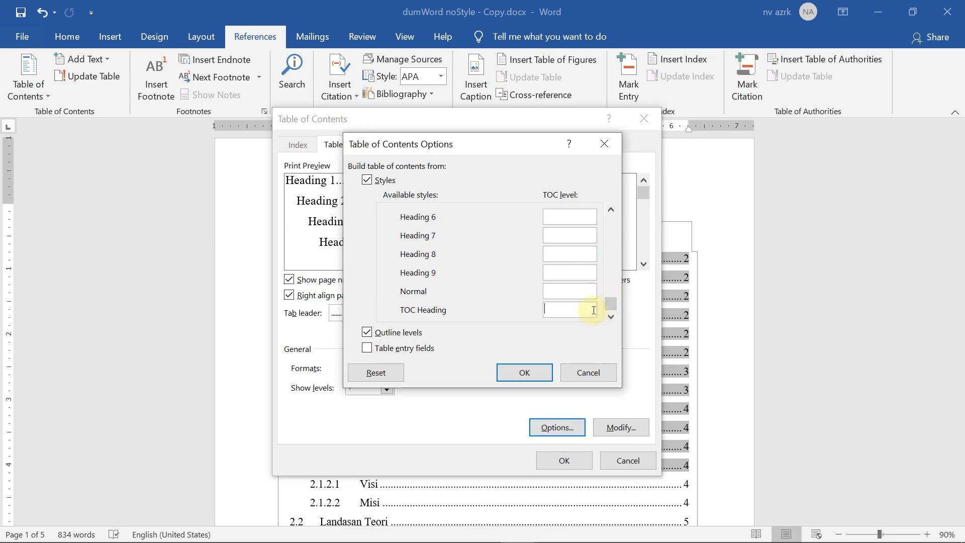
type("1")
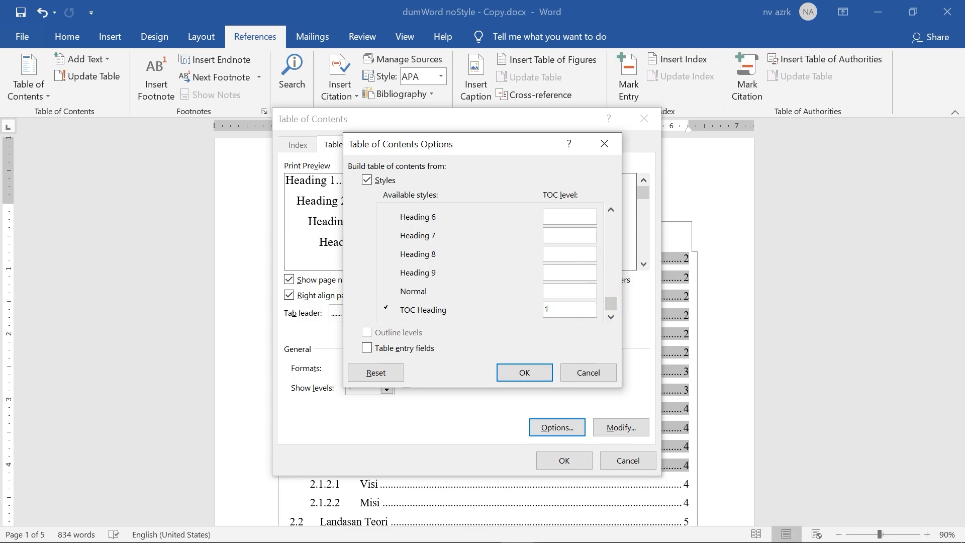
left_click(528, 377)
left_click(543, 373)
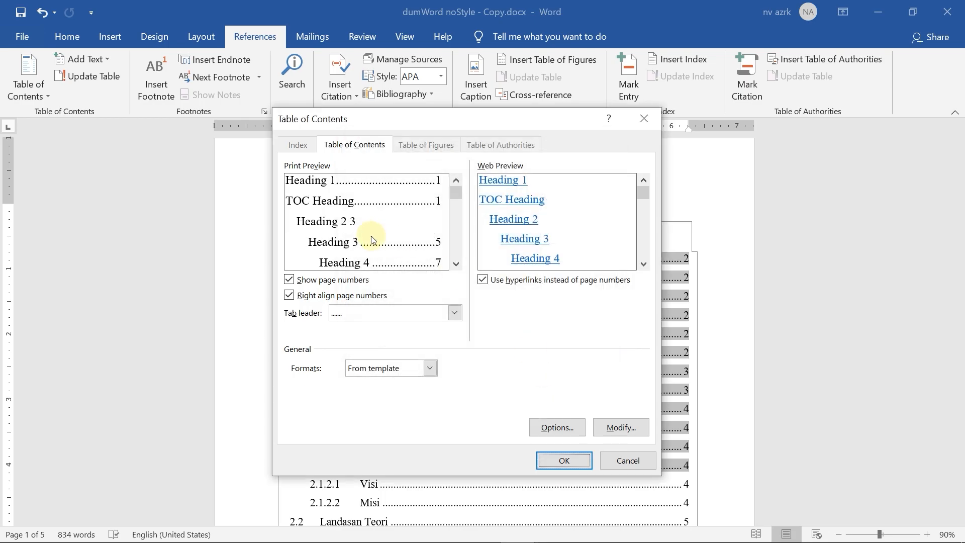
left_click(565, 461)
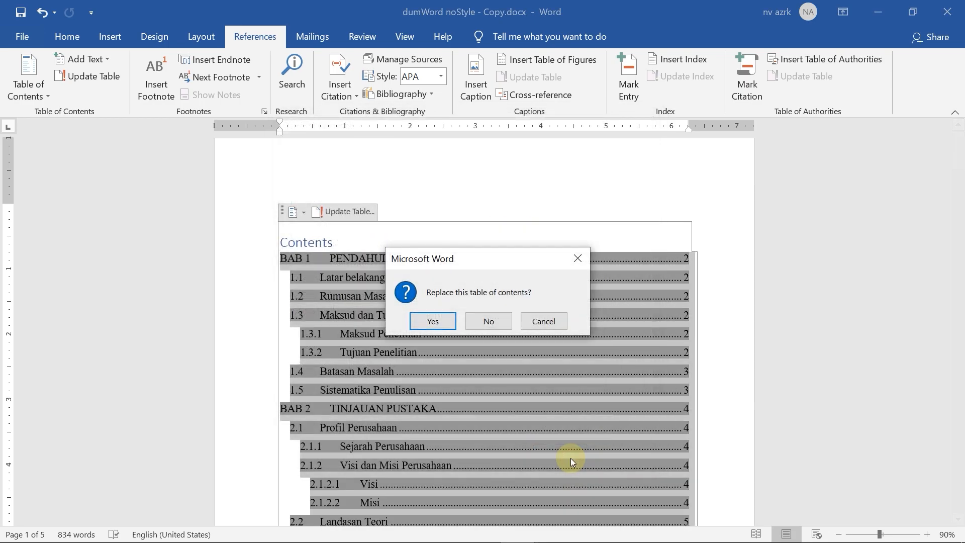
left_click(440, 322)
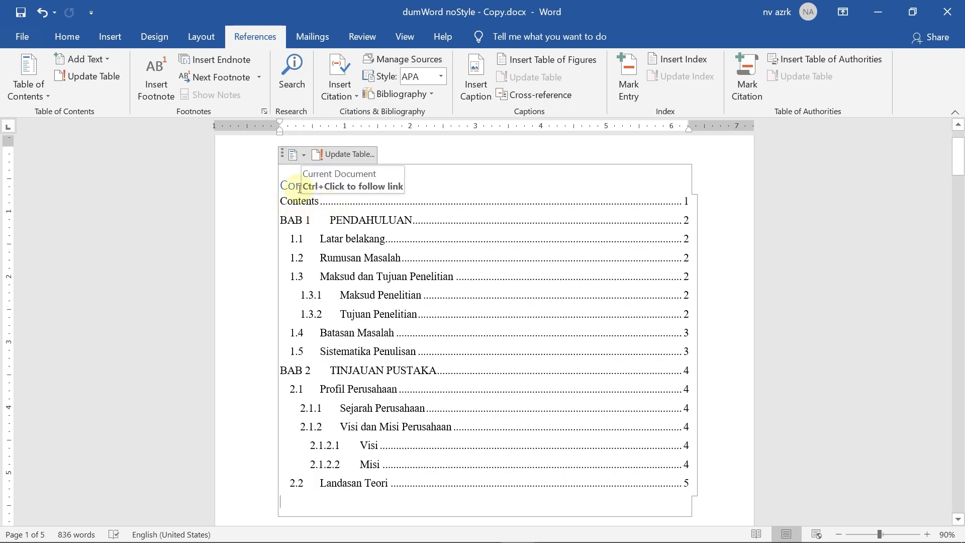
- Replace the table of contents title "Contents" with "DAFTAR ISI"
left_click_drag(280, 185, 336, 182)
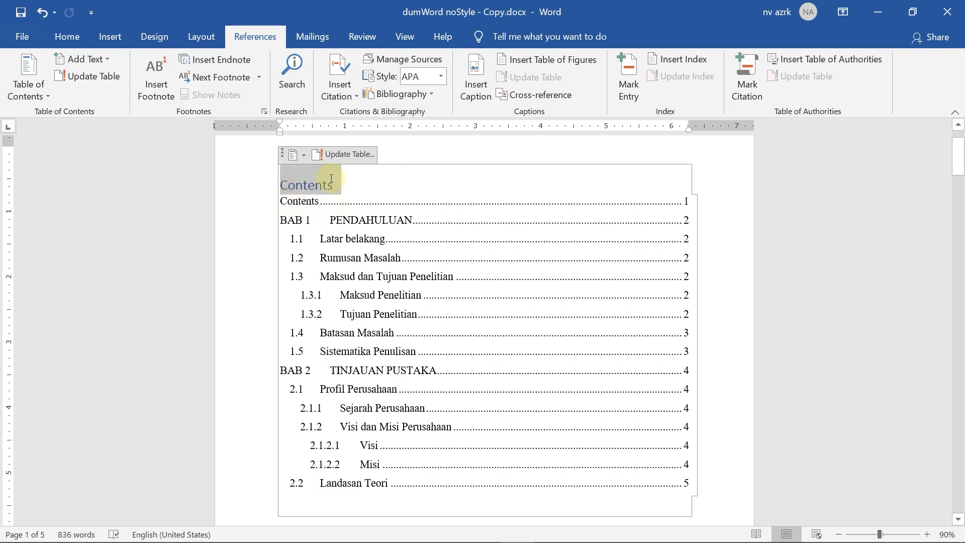
left_click(306, 201)
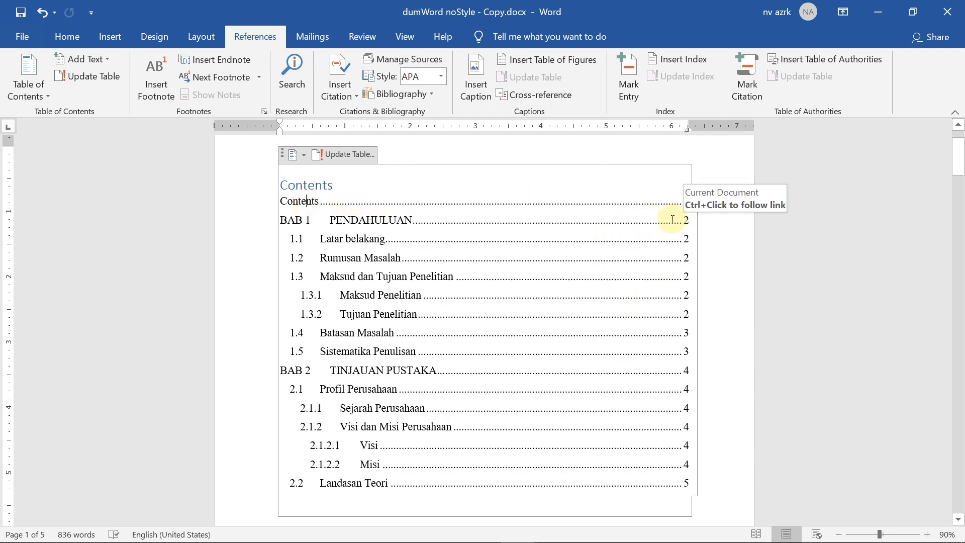
left_click_drag(280, 186, 346, 181)
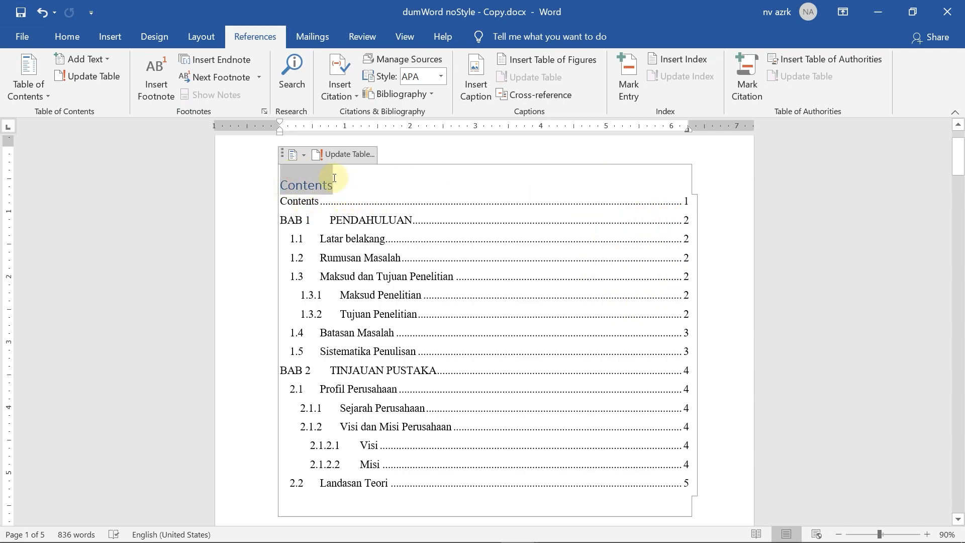
type("DAFTAR ISI")
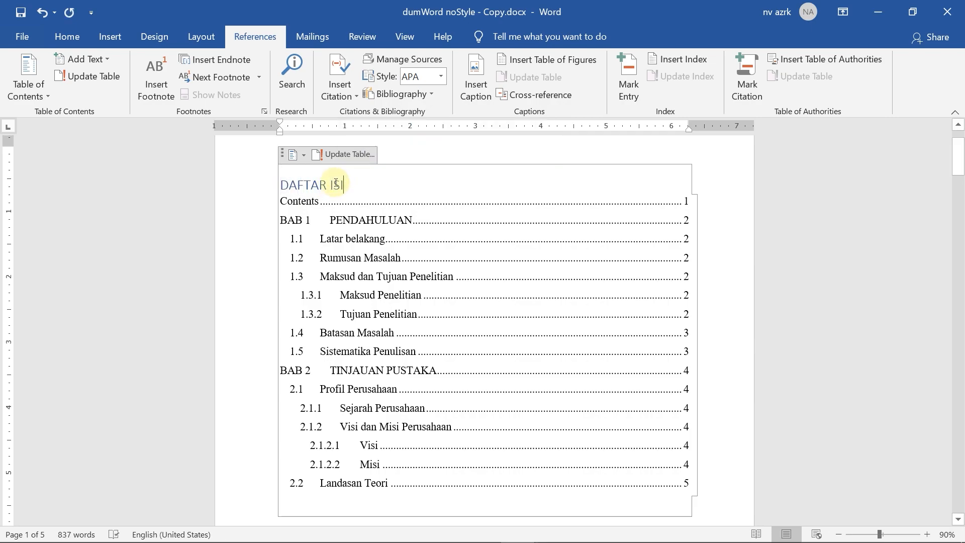
- Modify the TOC Heading style to use Times New Roman, 12 pt, bold, automatic colour, with centred alignment
left_click(66, 36)
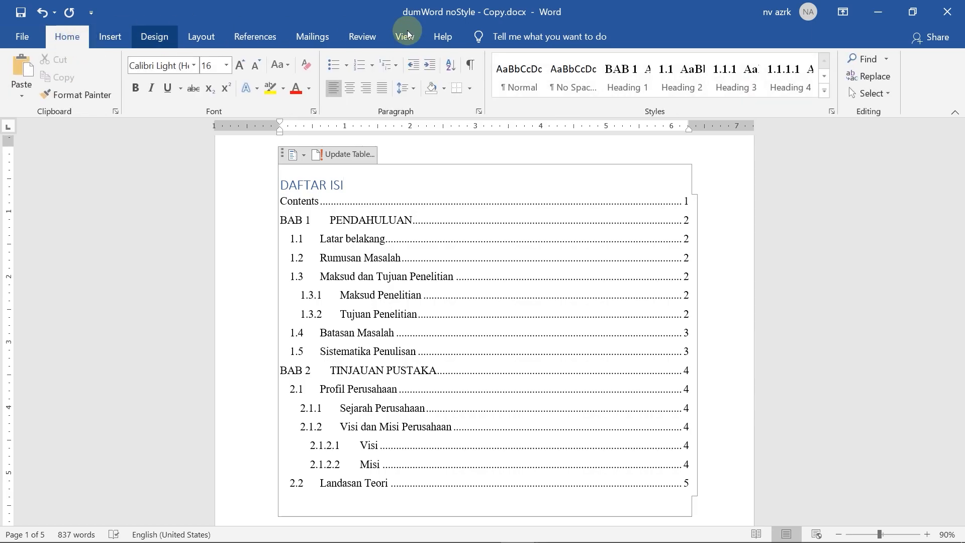
left_click(824, 93)
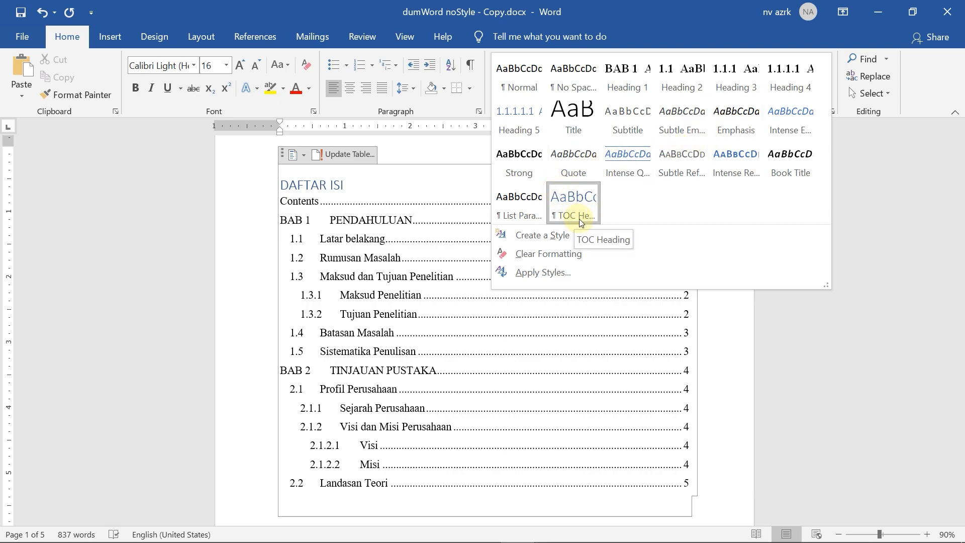
left_click(836, 113)
left_click(825, 95)
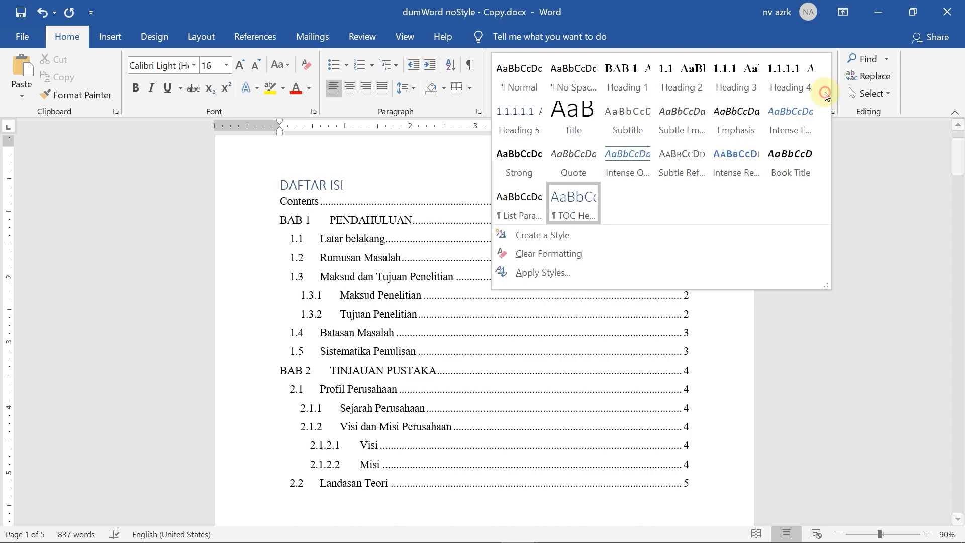
right_click(581, 207)
left_click(599, 228)
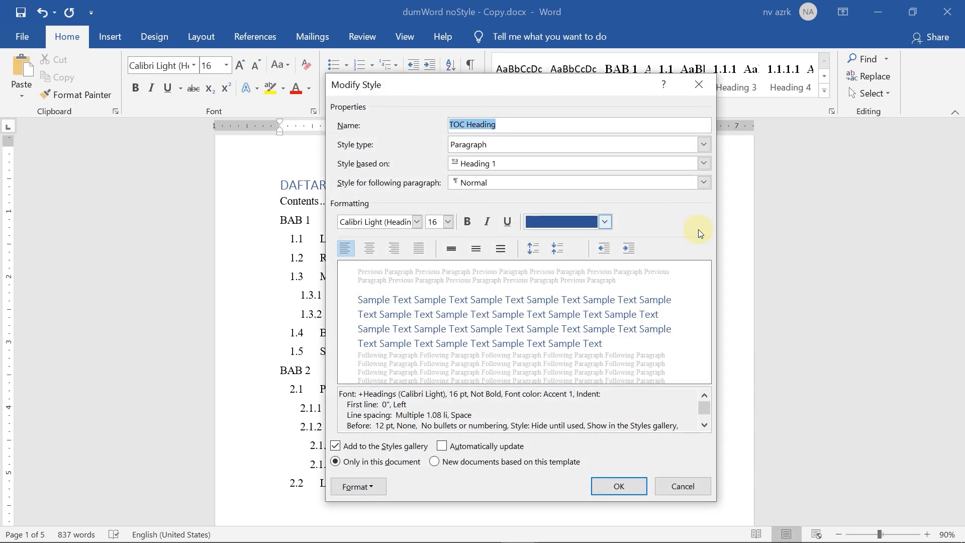
left_click(417, 222)
left_click(409, 274)
left_click(448, 222)
left_click(434, 278)
left_click(467, 222)
left_click(549, 221)
left_click(549, 240)
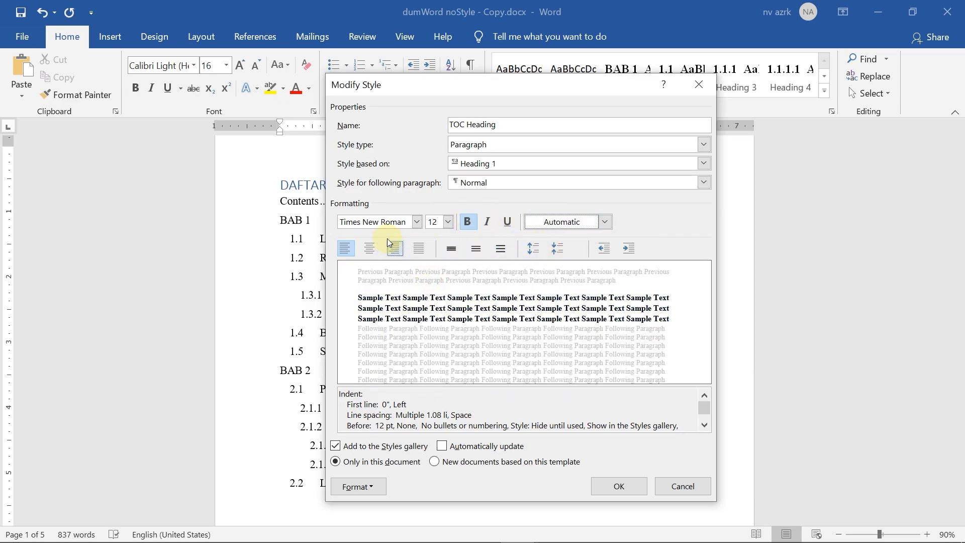
left_click(369, 248)
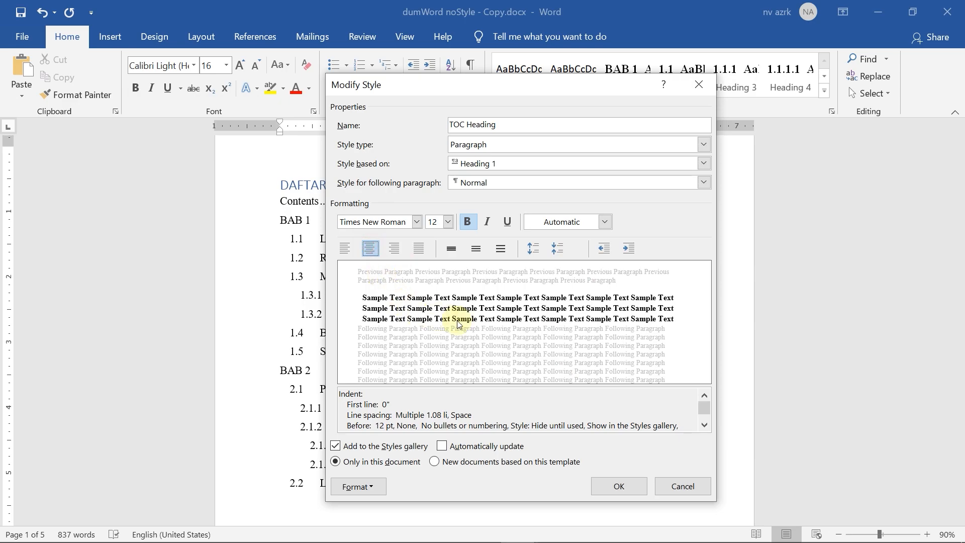
- Set the TOC Heading style's spacing before to 0 pt and its line spacing to 1.5 lines, and apply the style changes
left_click(362, 484)
left_click(380, 343)
left_click(478, 300)
left_click(478, 300)
left_click(596, 313)
left_click(550, 338)
left_click(581, 474)
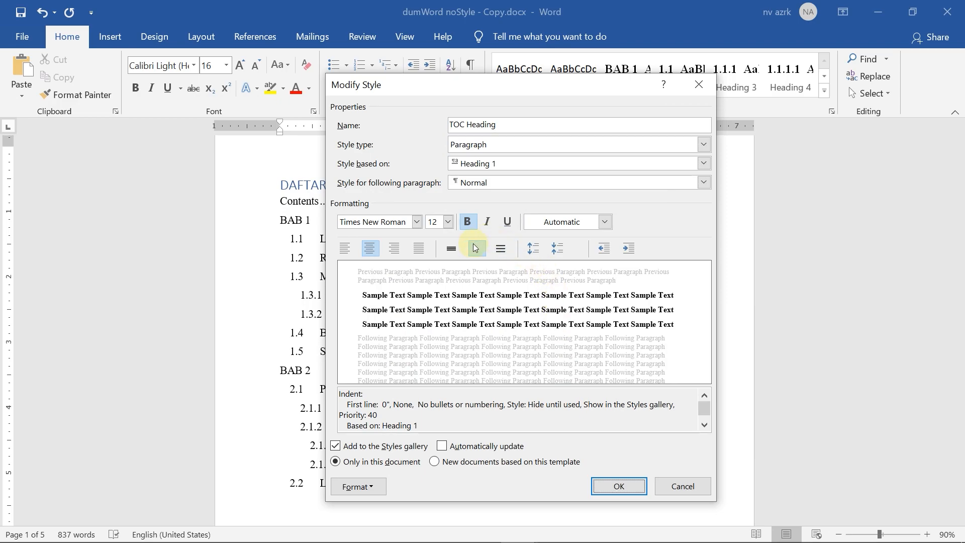
left_click(625, 486)
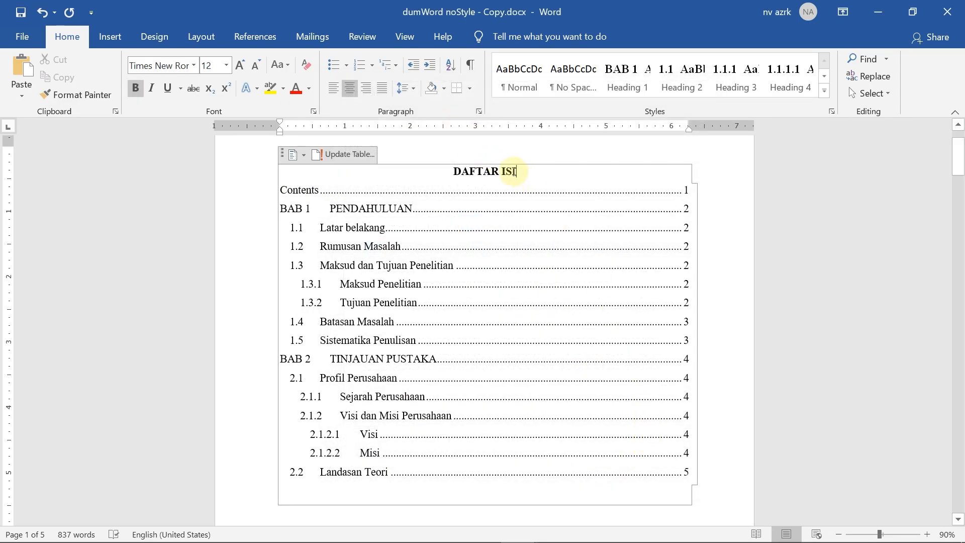
- Add a blank line below the DAFTAR ISI title and update the entire table of contents
key("Return")
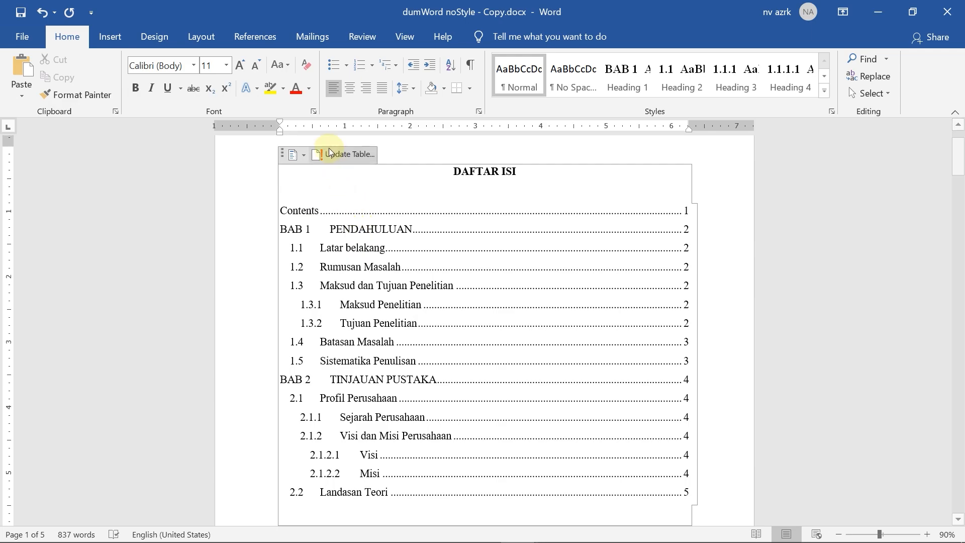
left_click(357, 158)
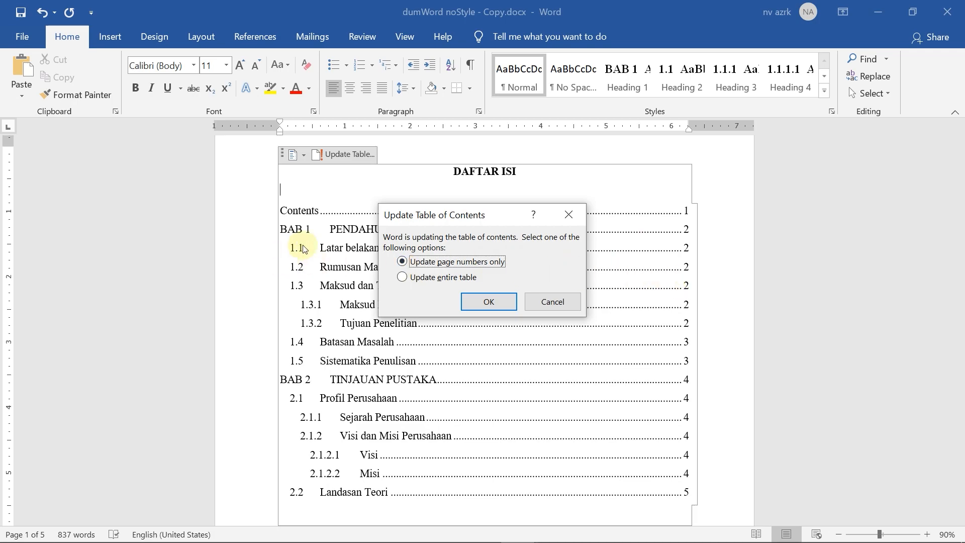
left_click(403, 277)
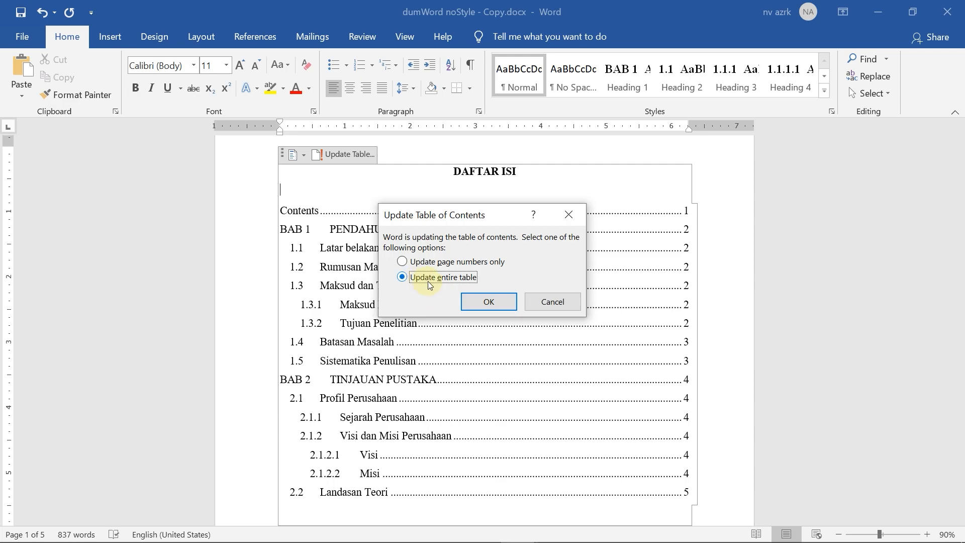
left_click(489, 302)
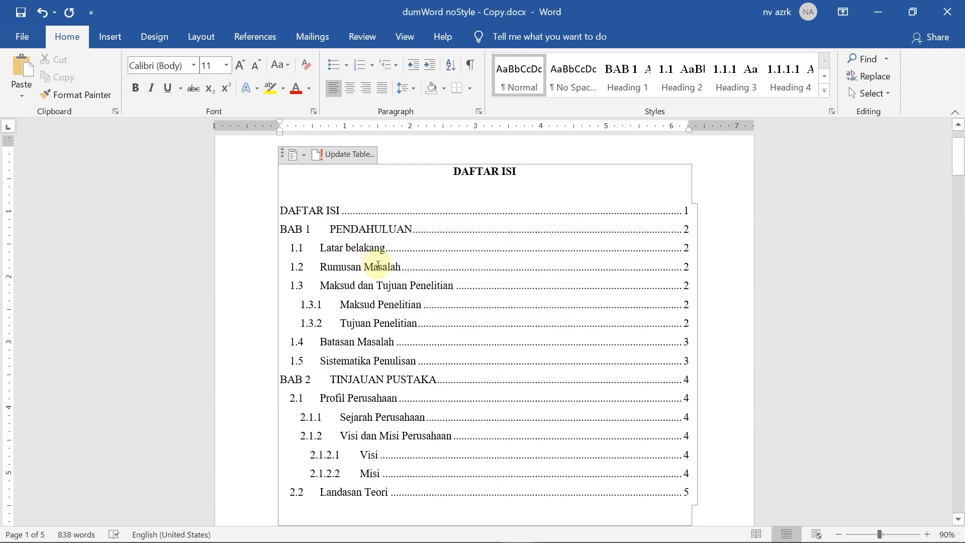
- Examine the updated table of contents, checking its title, its entries at each level and their page numbers
scroll(377, 276, "down", 1)
scroll(377, 275, "up", 1)
scroll(376, 277, "up", 1)
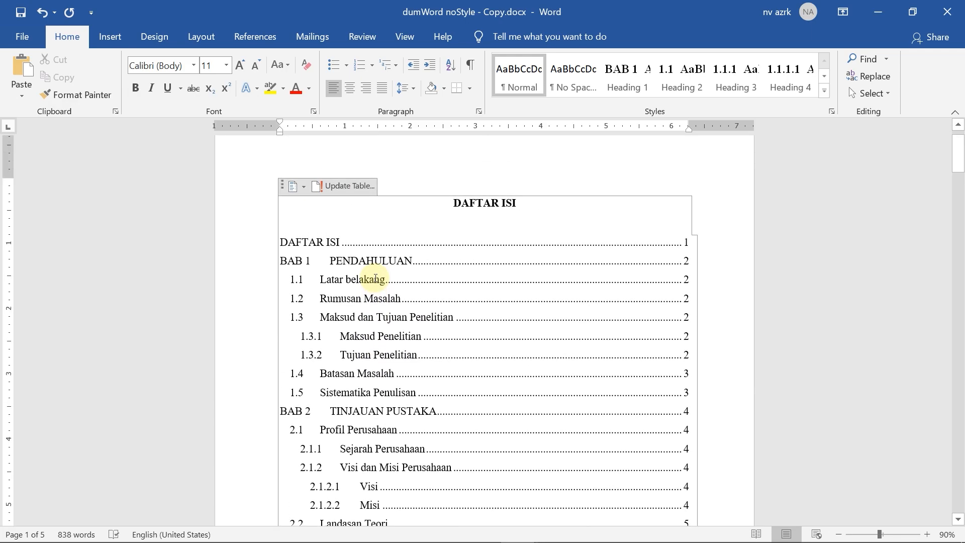
scroll(376, 281, "down", 2)
scroll(377, 282, "up", 1)
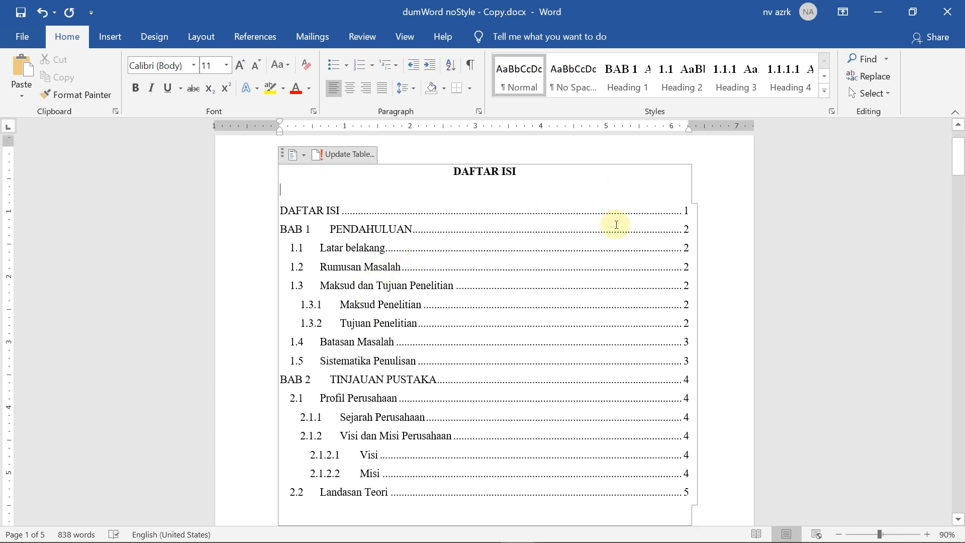
scroll(427, 316, "down", 2)
scroll(428, 314, "up", 3)
scroll(430, 312, "up", 1)
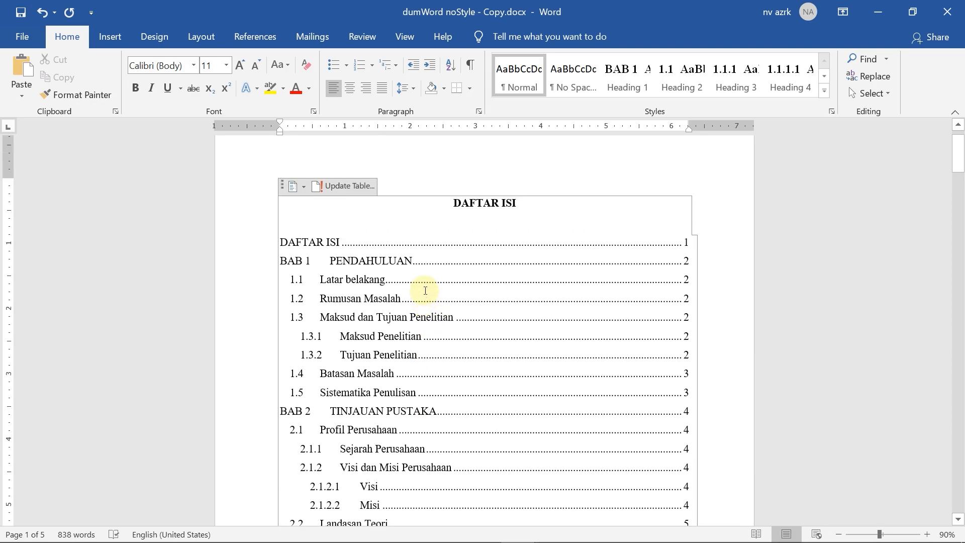
scroll(402, 297, "down", 3)
scroll(406, 300, "down", 3)
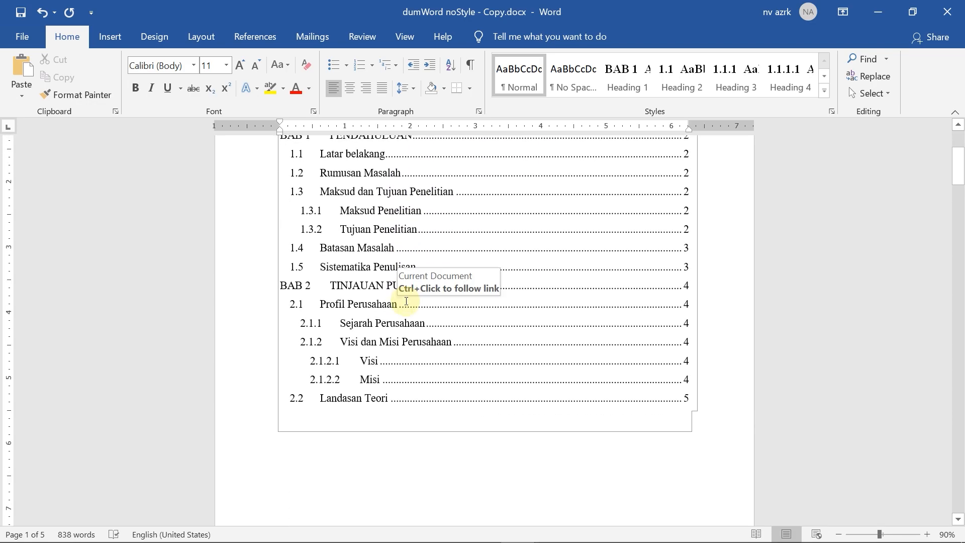
left_click(320, 249)
left_click(337, 284)
left_click(346, 229)
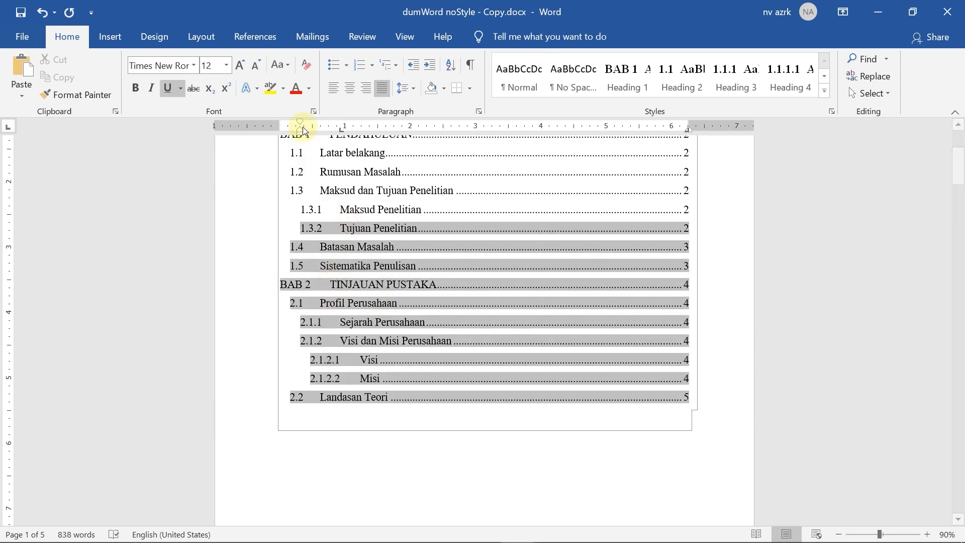
scroll(354, 281, "up", 2)
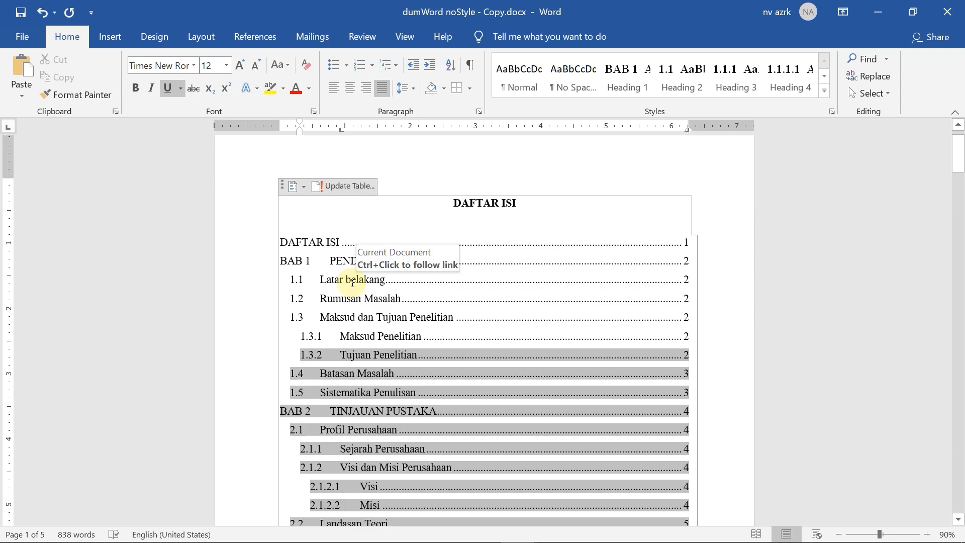
left_click(331, 261)
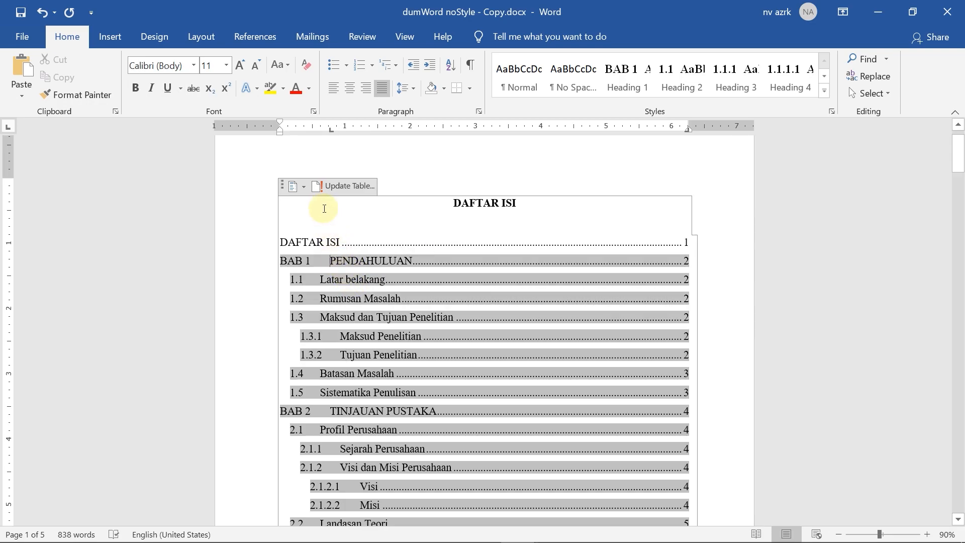
scroll(327, 255, "down", 2)
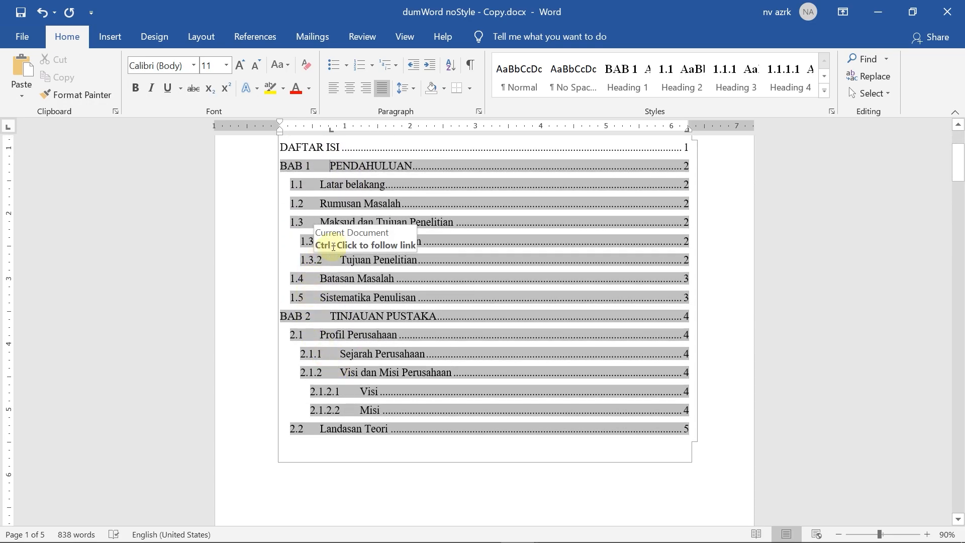
- Add a new section titled Metodologi Penelitian between Batasan Masalah and Sistematika Penulisan, and apply the Heading 2 style to it
left_click(359, 471)
scroll(359, 472, "down", 3)
left_click_drag(956, 181, 935, 304)
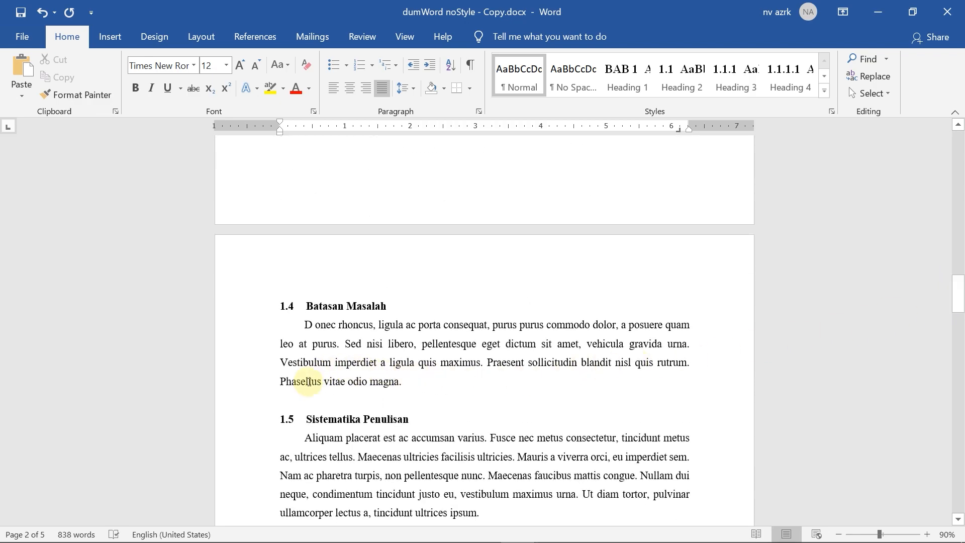
left_click(302, 398)
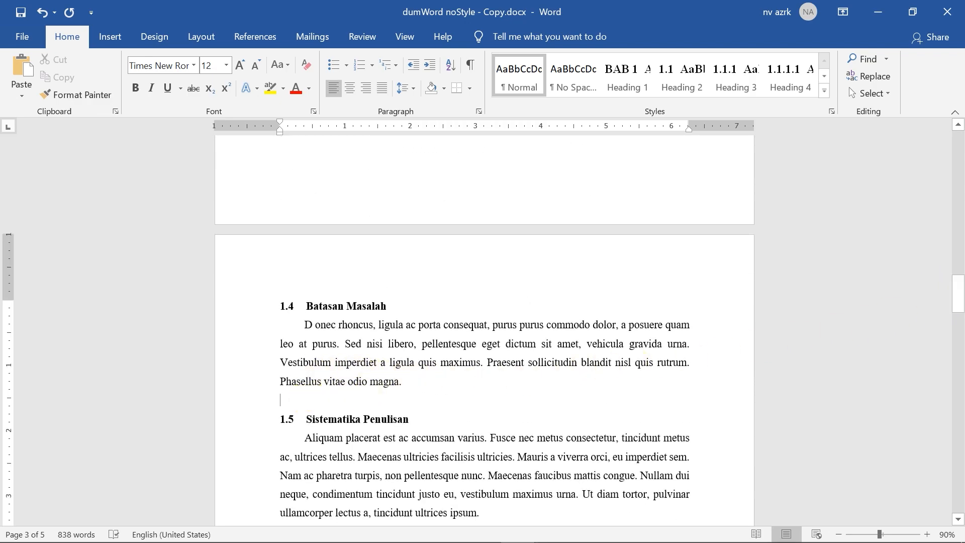
key("Return")
key("Return")
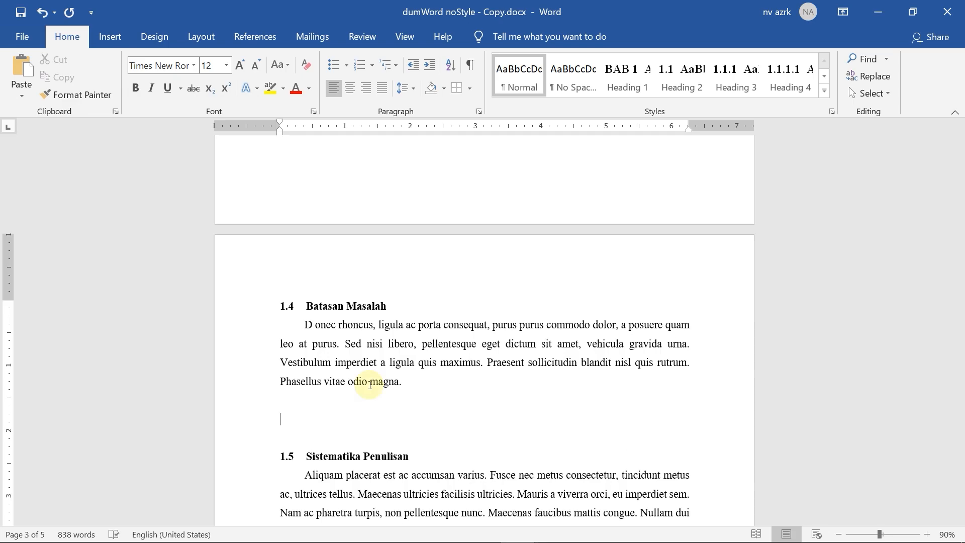
type("Metodologi Penelitian")
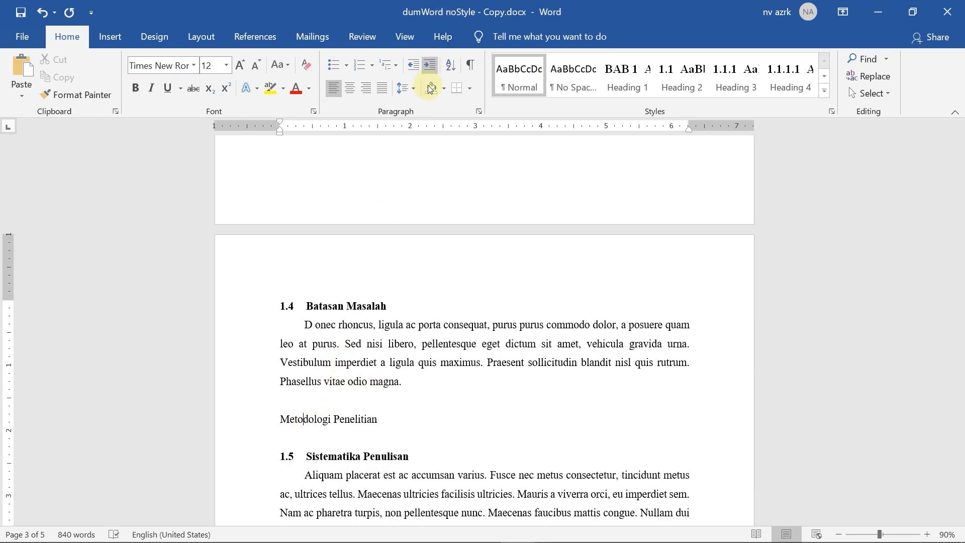
left_click(687, 75)
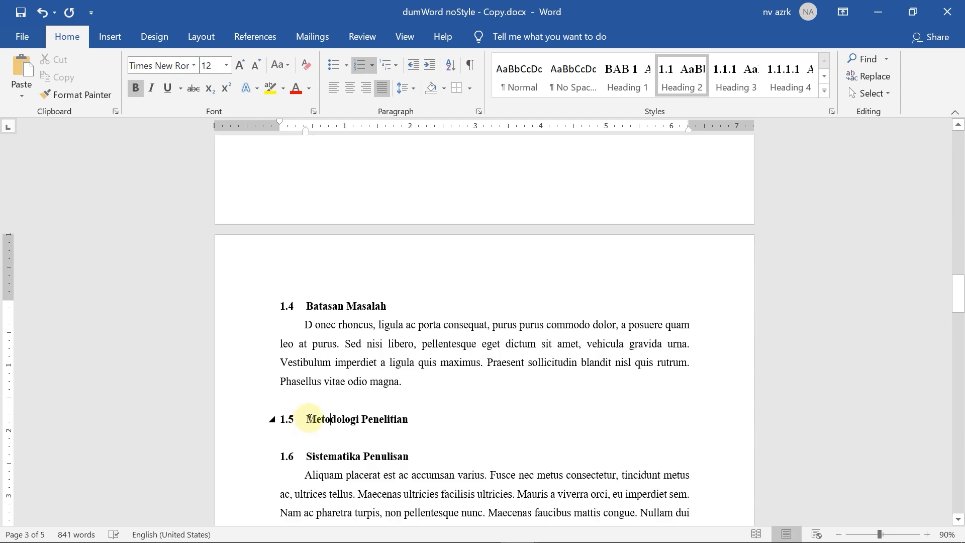
- Update the entire table of contents to include the new Metodologi Penelitian section, and check its entry
left_click_drag(955, 300, 945, 160)
left_click(276, 220)
left_click(345, 165)
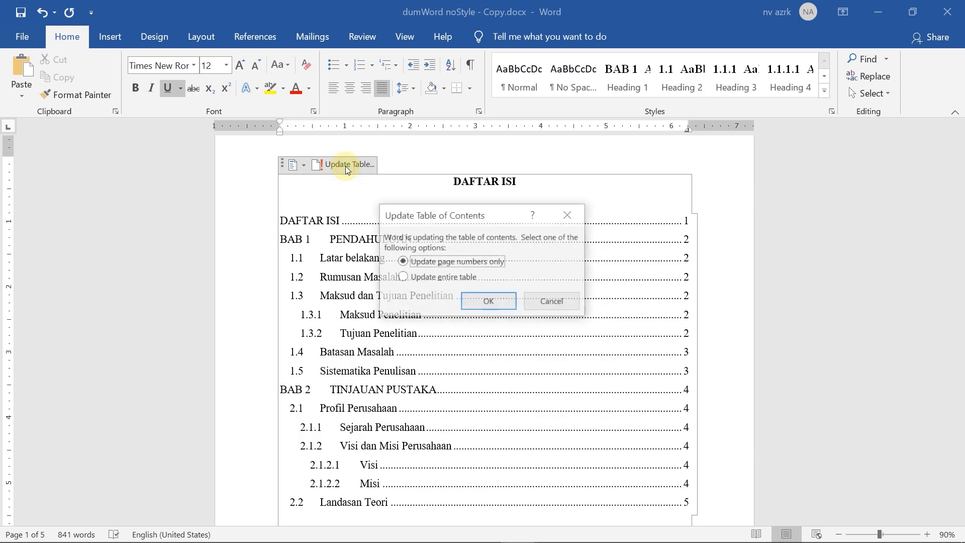
left_click(403, 277)
left_click(487, 297)
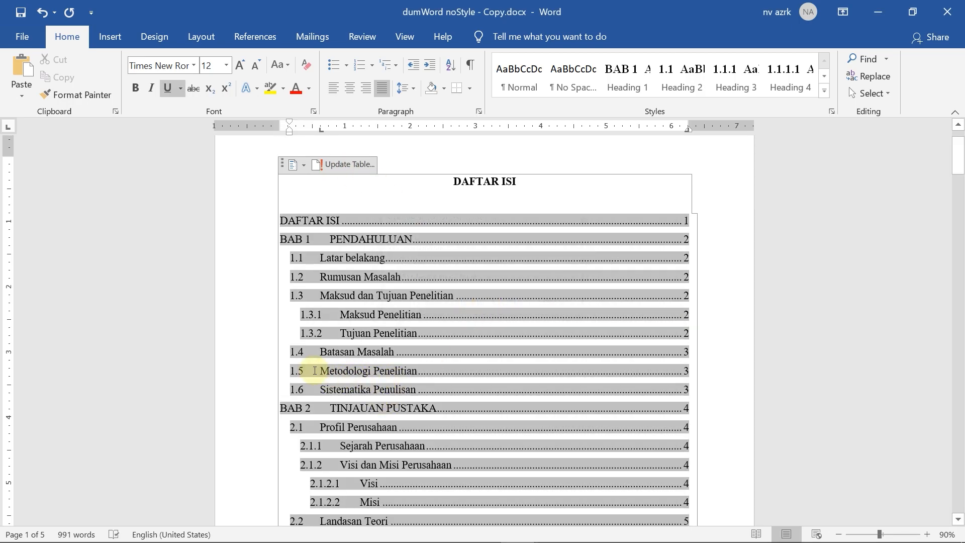
left_click_drag(317, 370, 416, 372)
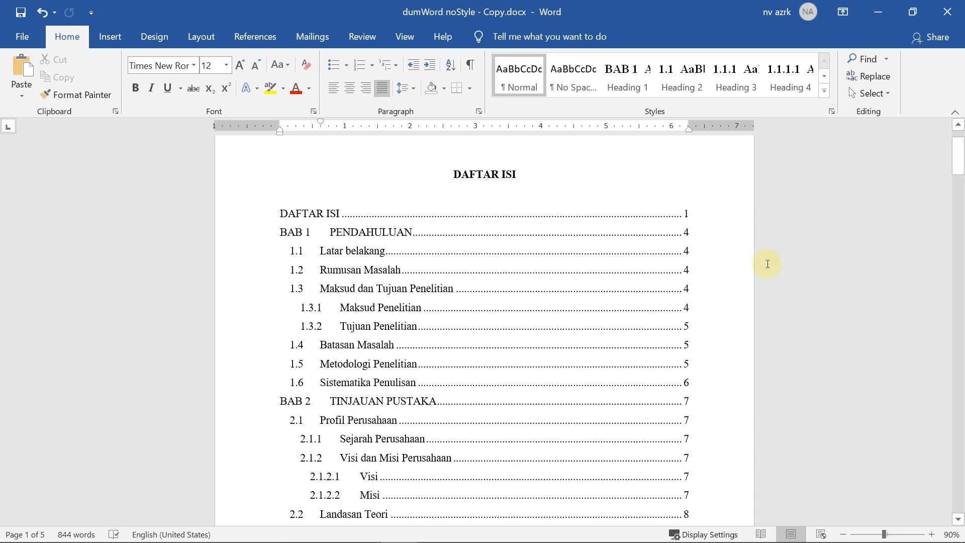
- Follow the BAB 1 PENDAHULUAN link in the table of contents to jump to that chapter
left_click(538, 211)
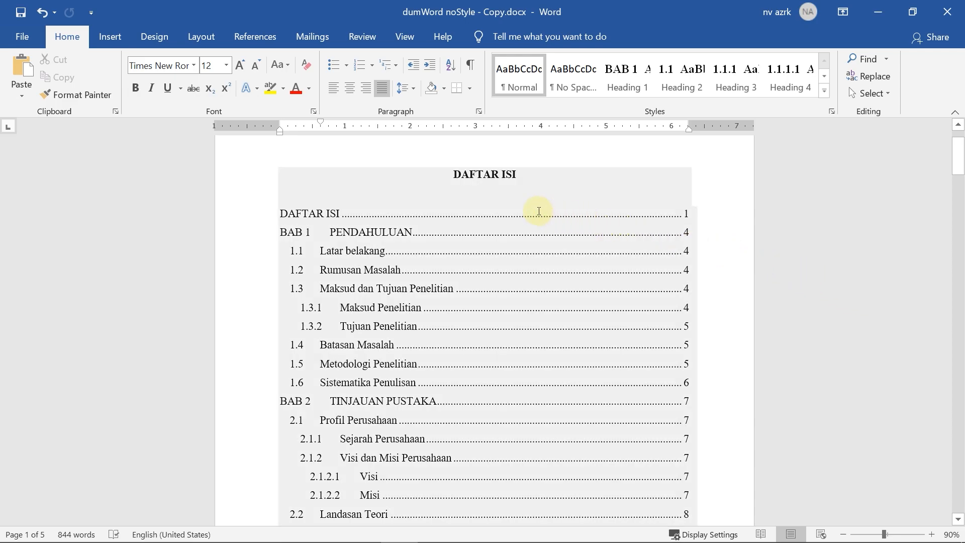
left_click(370, 234)
left_click(370, 234, "ctrl")
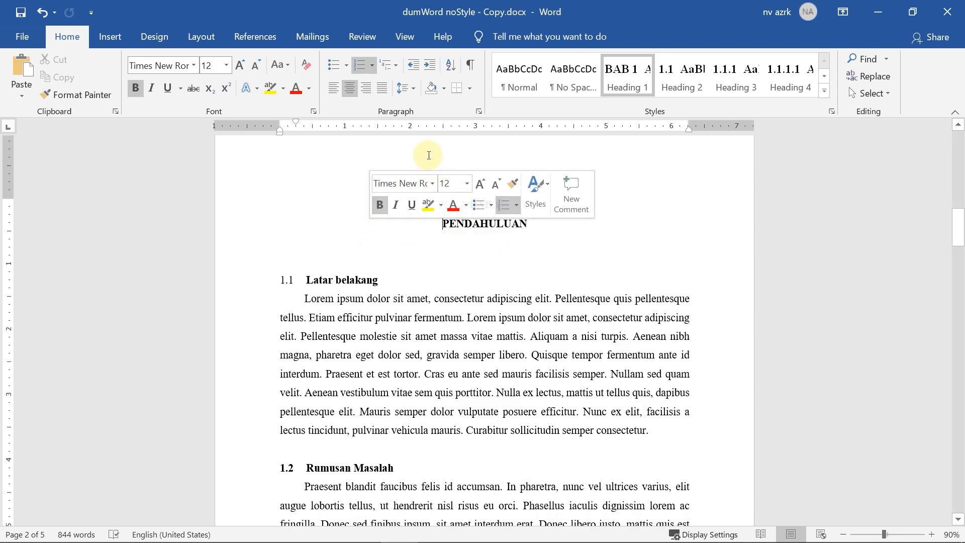
- Show the Navigation pane beside the document
left_click(405, 39)
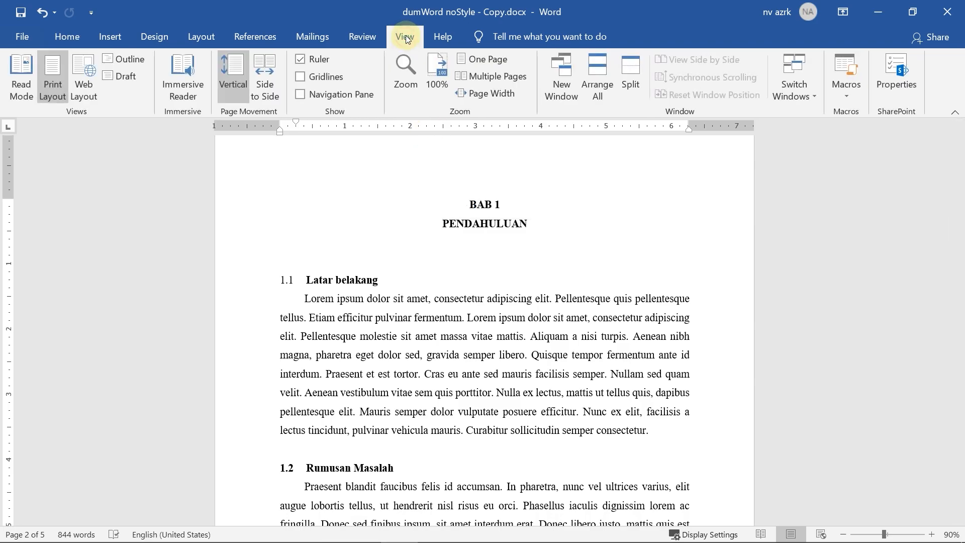
left_click(300, 94)
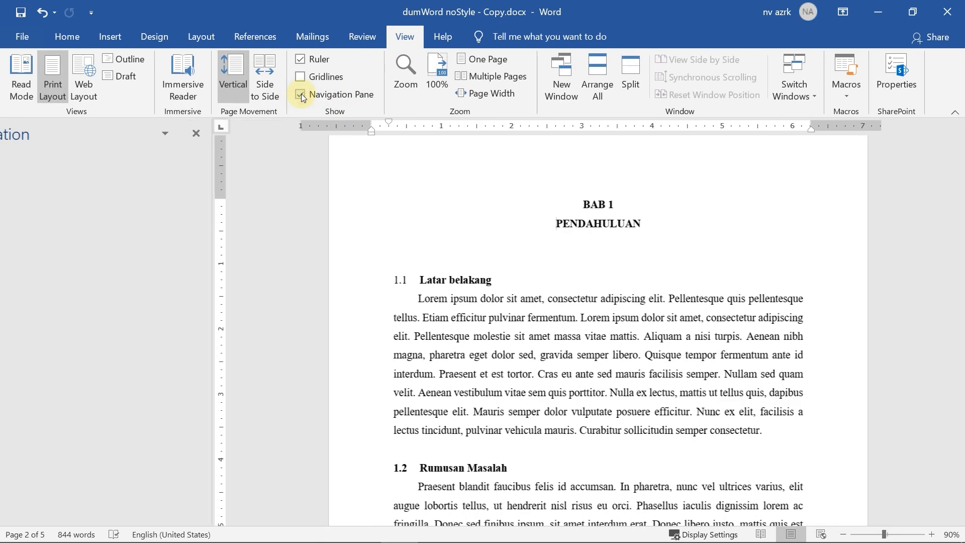